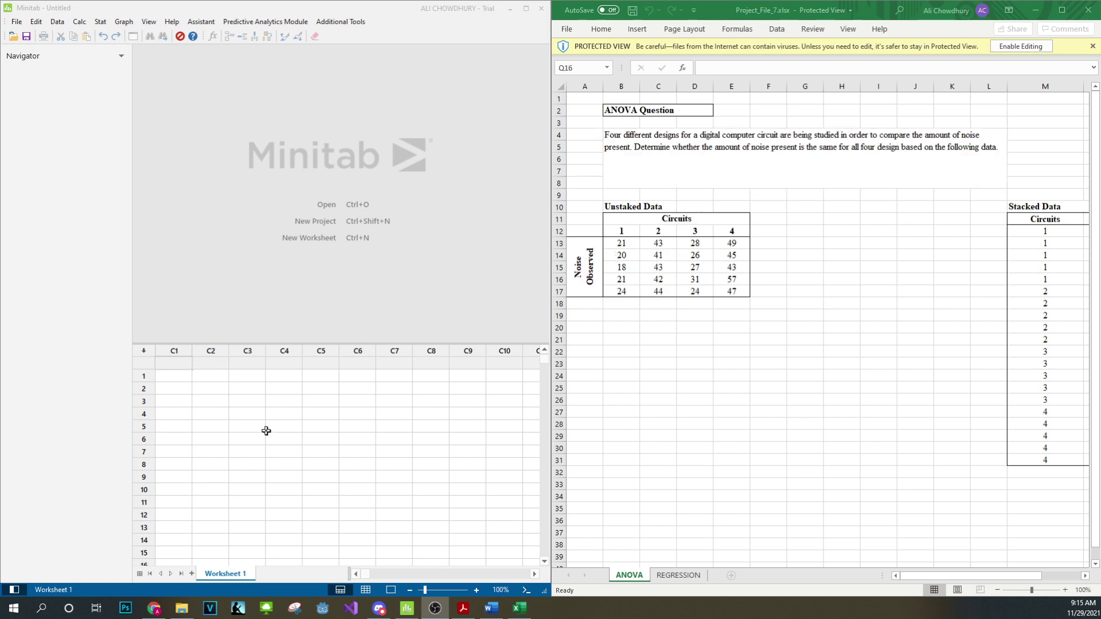
# - Copy the unstacked circuit data with its headers (B12:E17) from the Excel ANOVA sheet into the Minitab worksheet, starting at the C1 name cell
pyautogui.moveTo(635, 230); pyautogui.dragTo(733, 291)
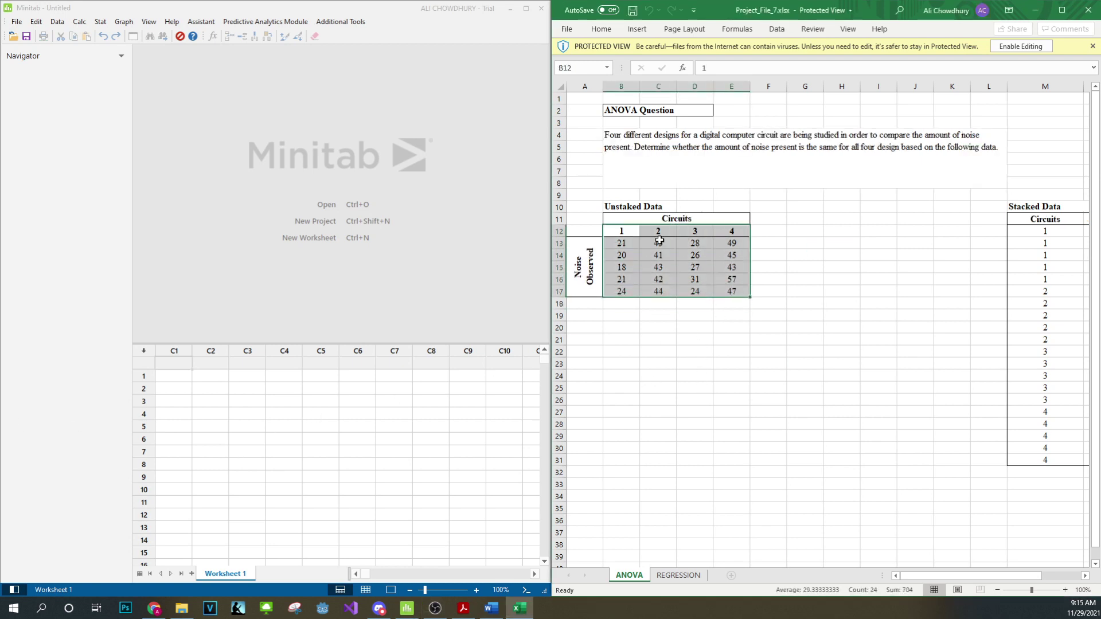
pyautogui.click(628, 373)
pyautogui.moveTo(625, 231); pyautogui.dragTo(732, 293)
pyautogui.moveTo(618, 233); pyautogui.dragTo(736, 292)
pyautogui.hotkey('ctrl', 'c')
pyautogui.click(188, 369)
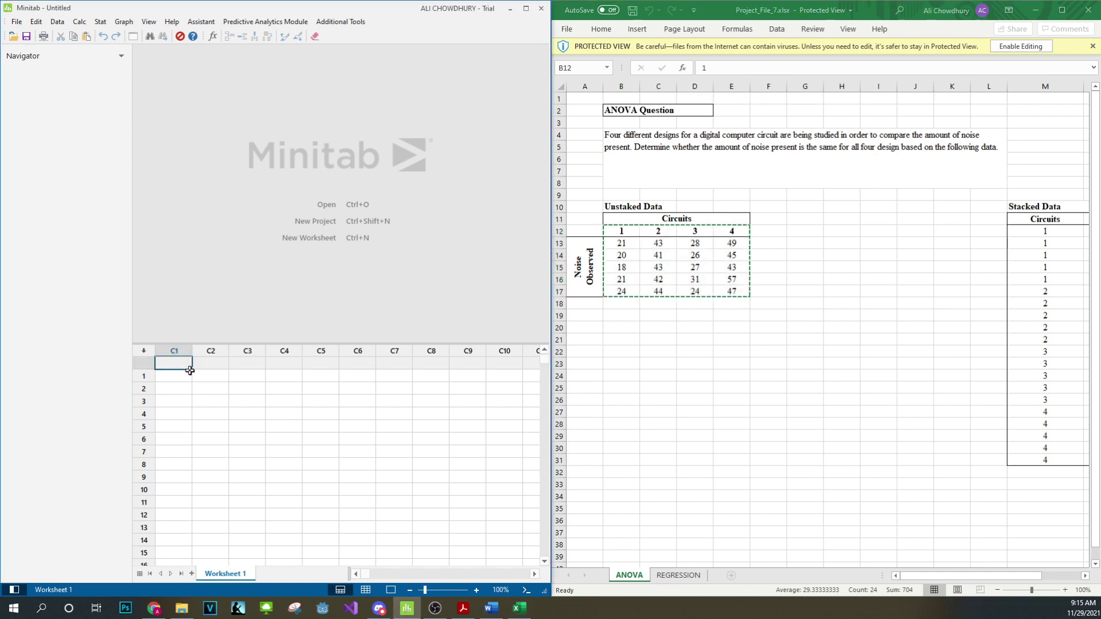
pyautogui.hotkey('ctrl', 'v')
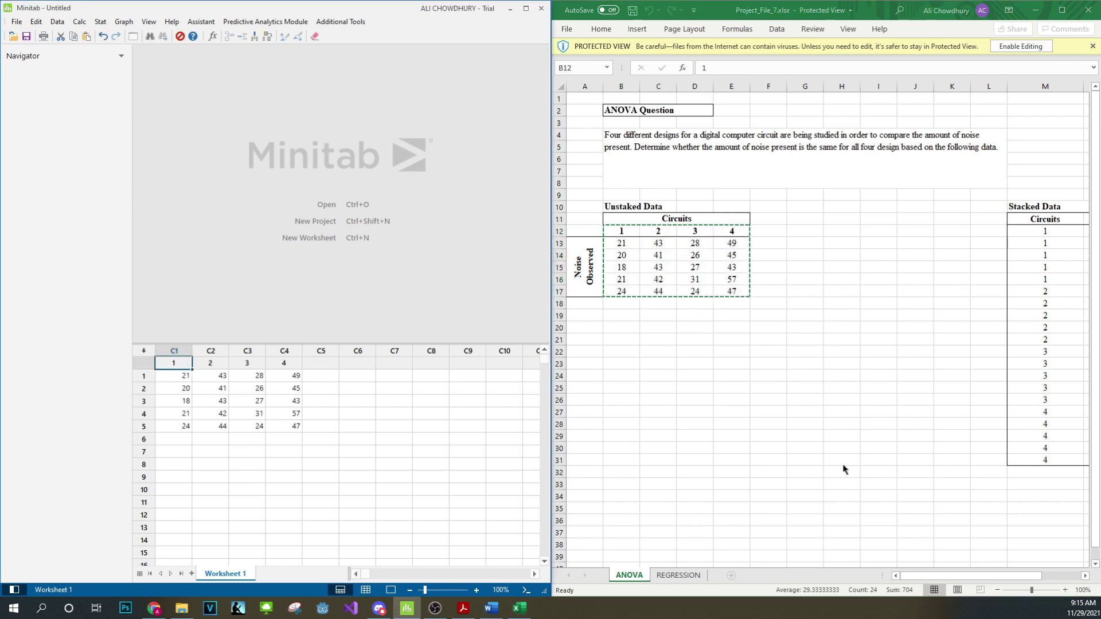
# - Examine the minutes of exposure and number of bacteria data on the REGRESSION sheet in Excel, and return to the ANOVA sheet
pyautogui.hotkey('alt', 'Tab')
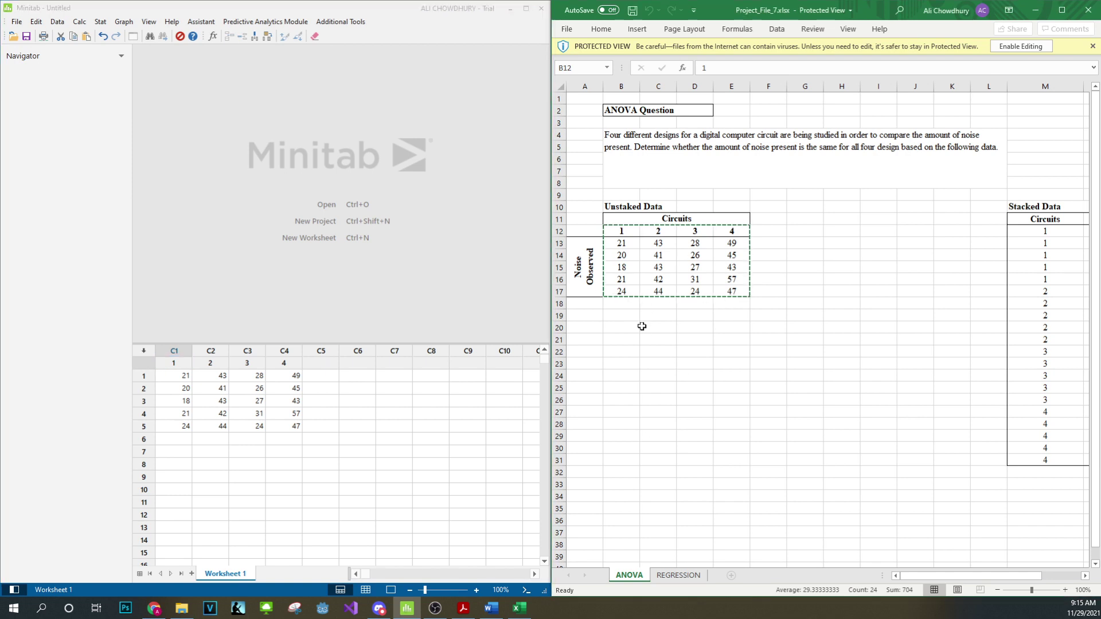
pyautogui.click(602, 421)
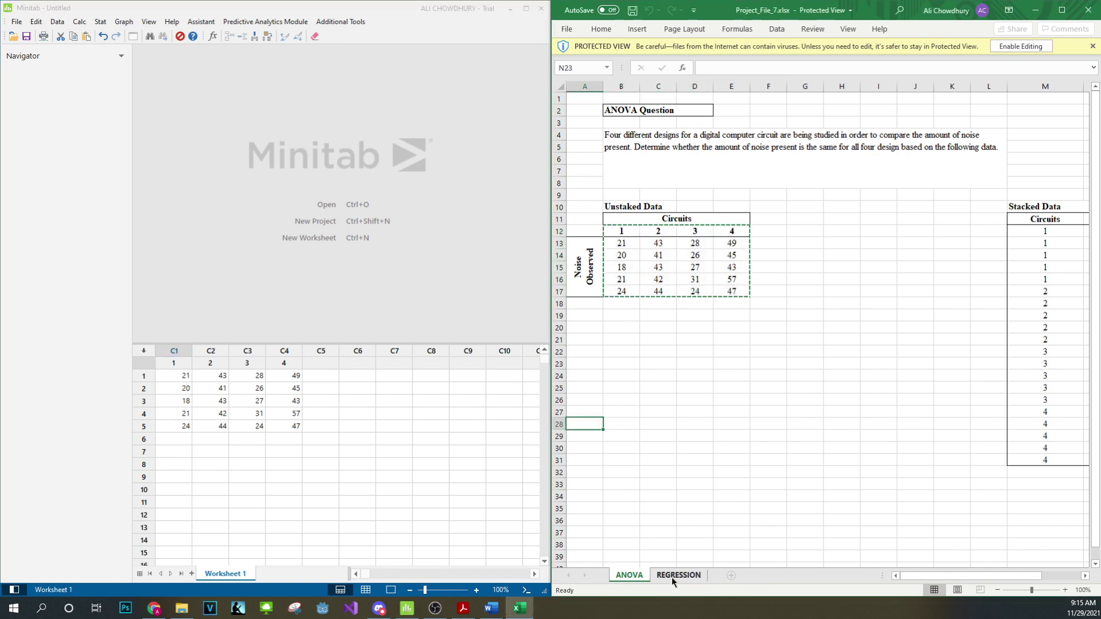
pyautogui.click(678, 575)
pyautogui.moveTo(921, 575); pyautogui.dragTo(963, 576)
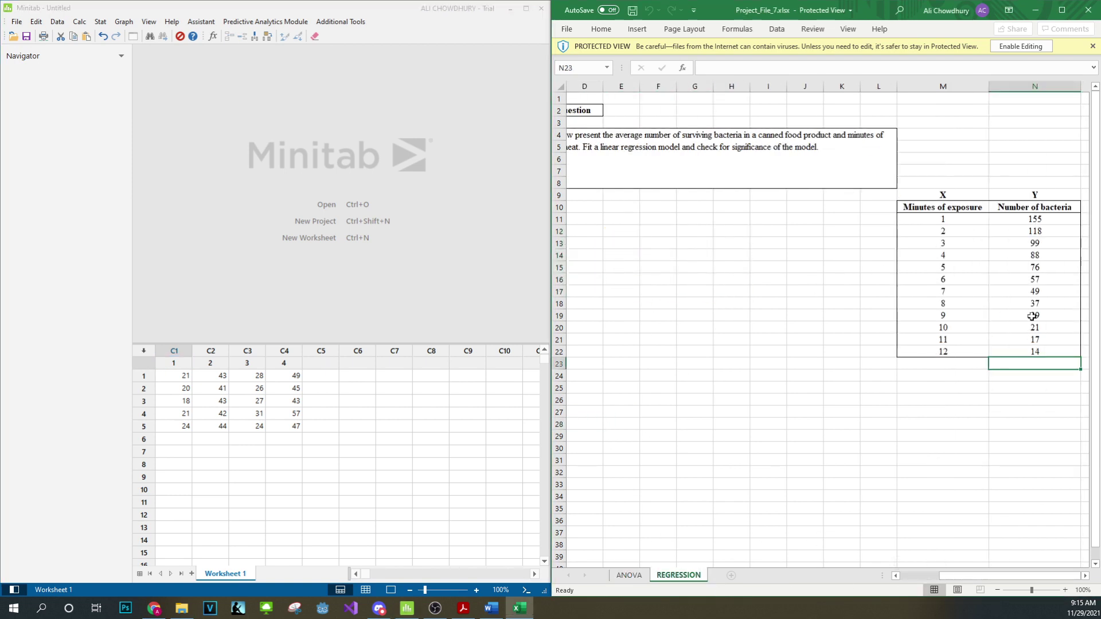
pyautogui.moveTo(942, 205)
pyautogui.mouseDown()
pyautogui.moveTo(1026, 267)
pyautogui.moveTo(1062, 352)
pyautogui.mouseUp()
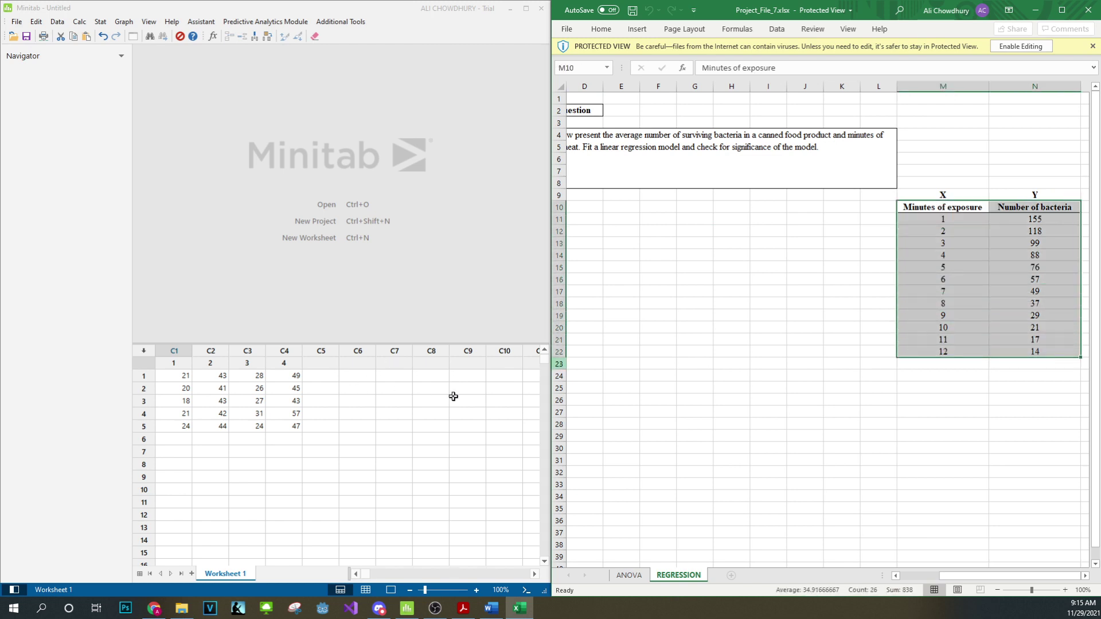
pyautogui.click(441, 368)
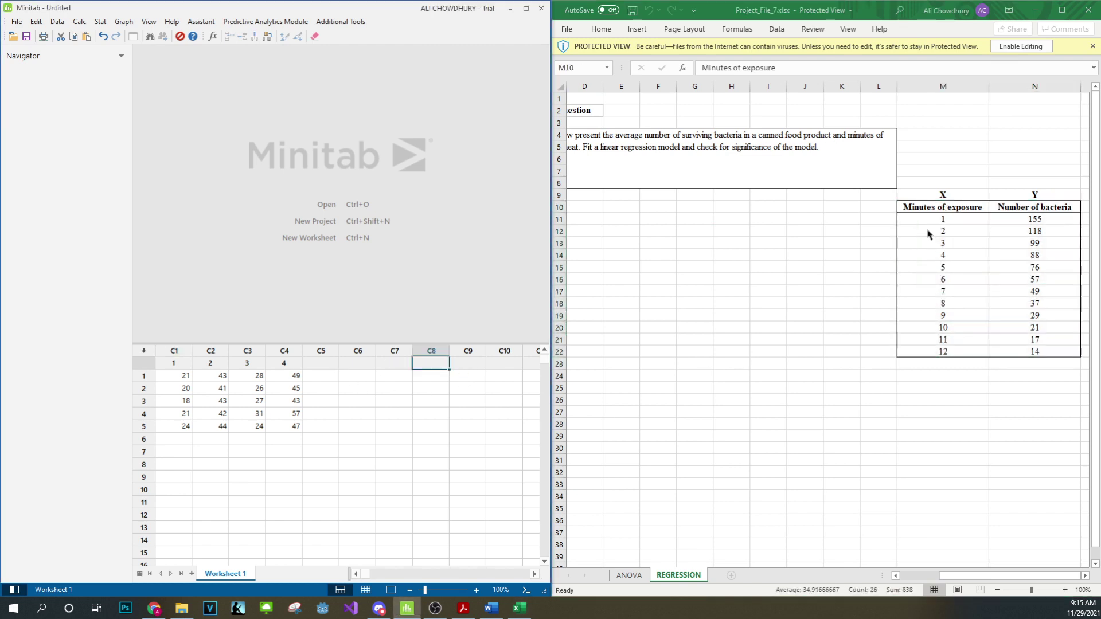
pyautogui.click(634, 579)
pyautogui.click(629, 575)
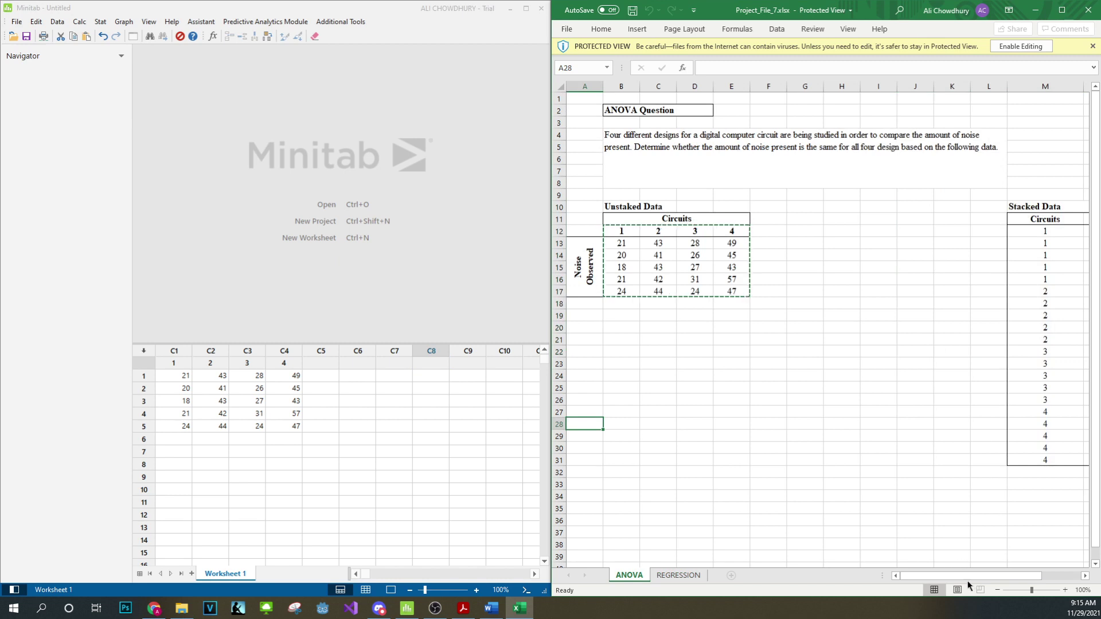
pyautogui.click(717, 354)
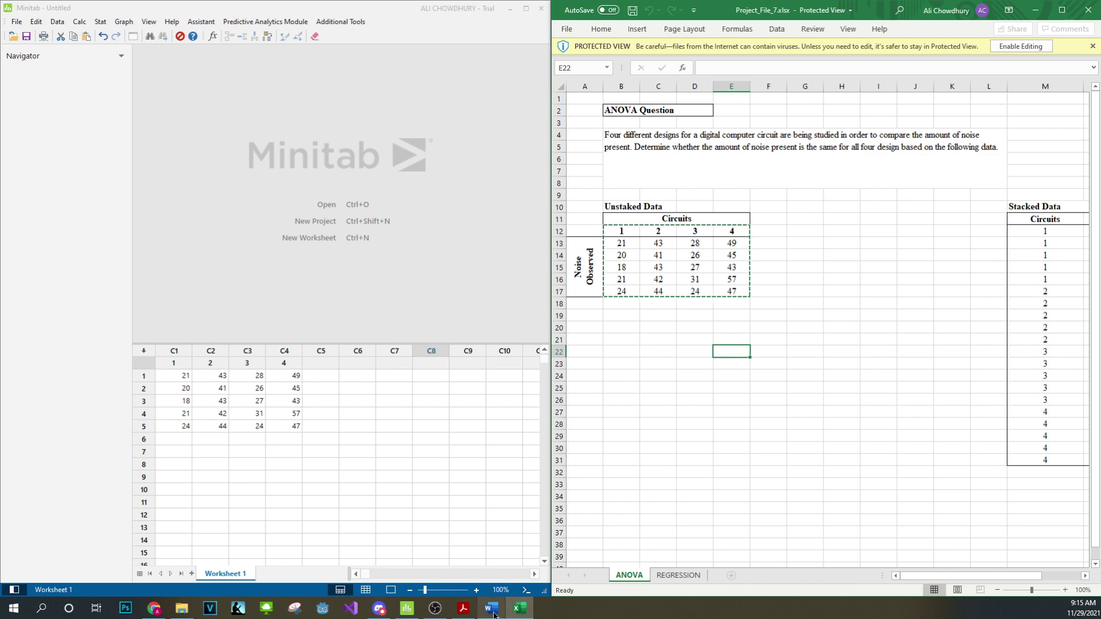
pyautogui.click(407, 608)
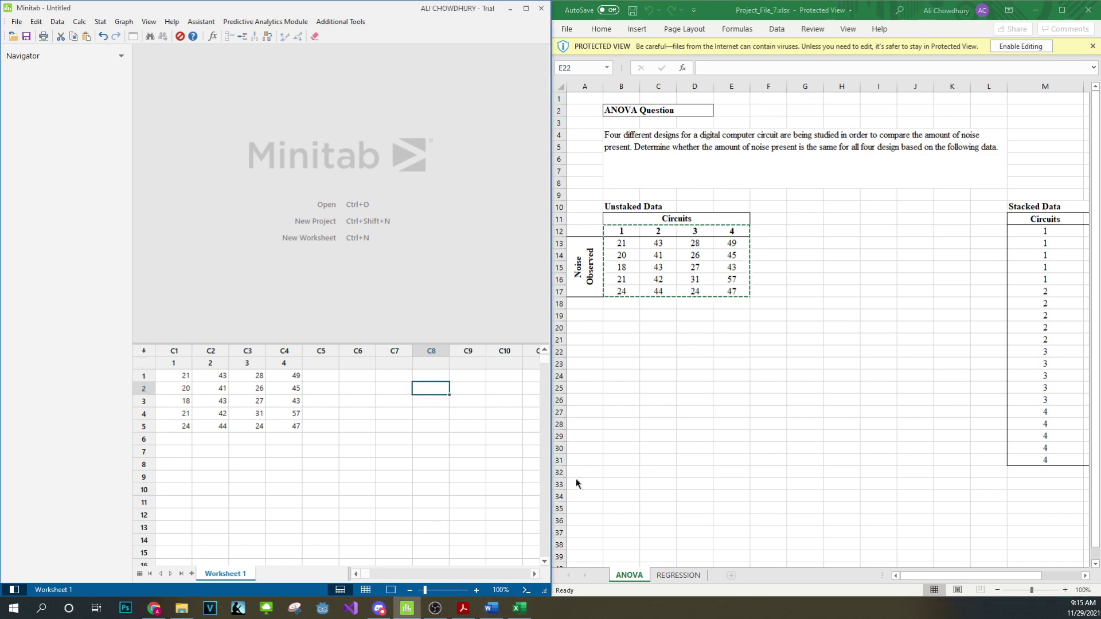
pyautogui.click(723, 351)
pyautogui.click(357, 400)
# - Switch to the Final Project Guide document in Word and delete the old boxplot under question 1.2
pyautogui.click(491, 608)
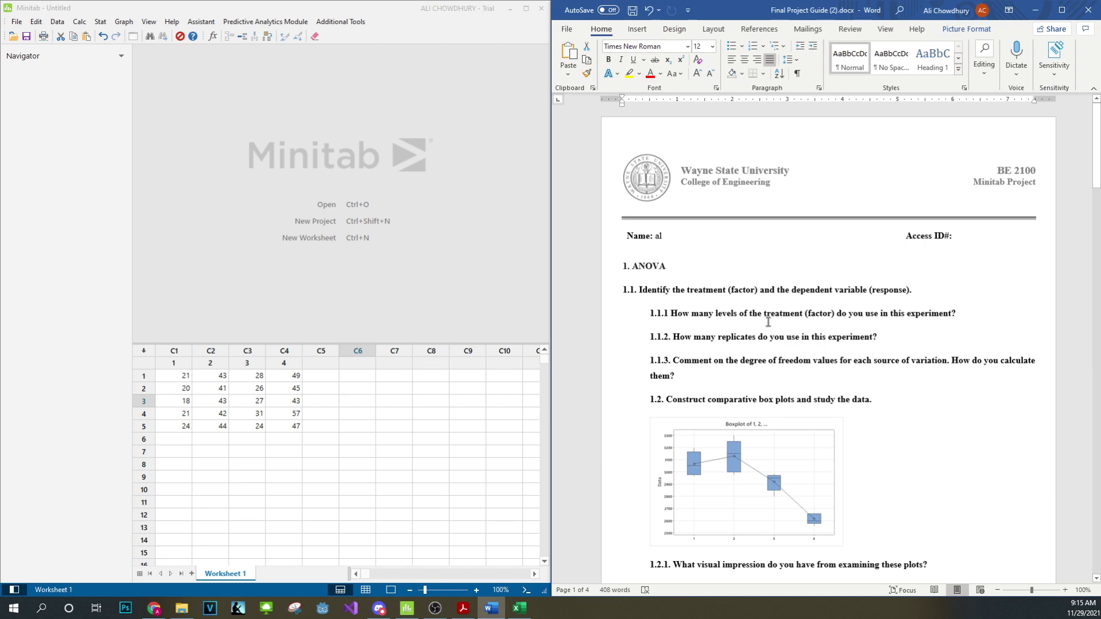
pyautogui.scroll(-2, 769, 322)
pyautogui.click(792, 358)
pyautogui.press('Delete')
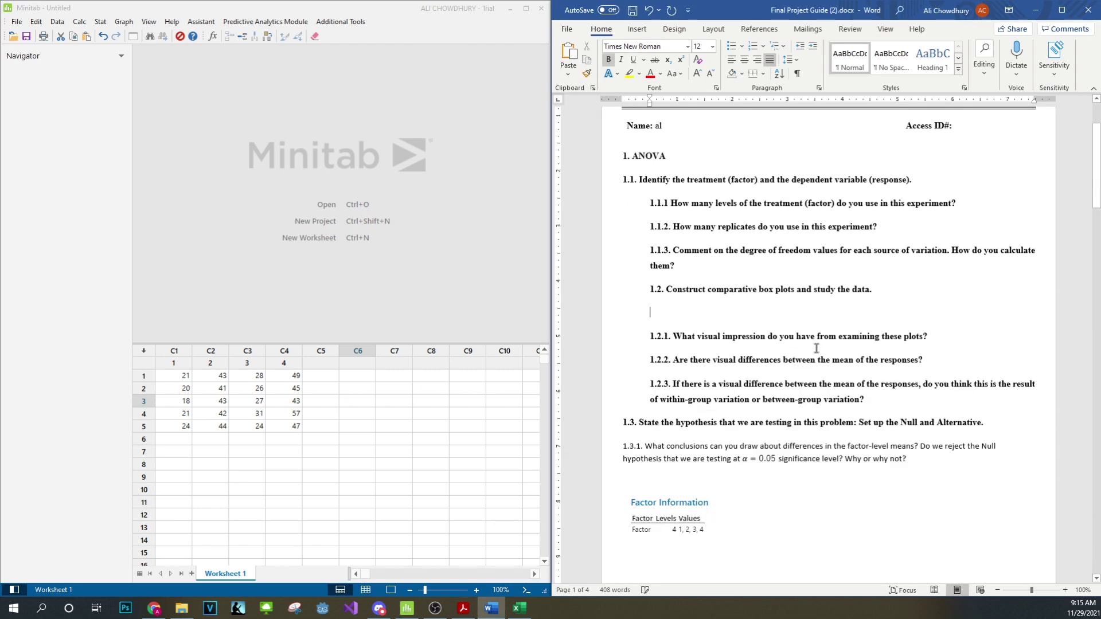
# - Delete the old ANOVA output below question 1.3.1, including the Factor Information, Analysis of Variance and Means tables
pyautogui.click(696, 512)
pyautogui.press('Delete')
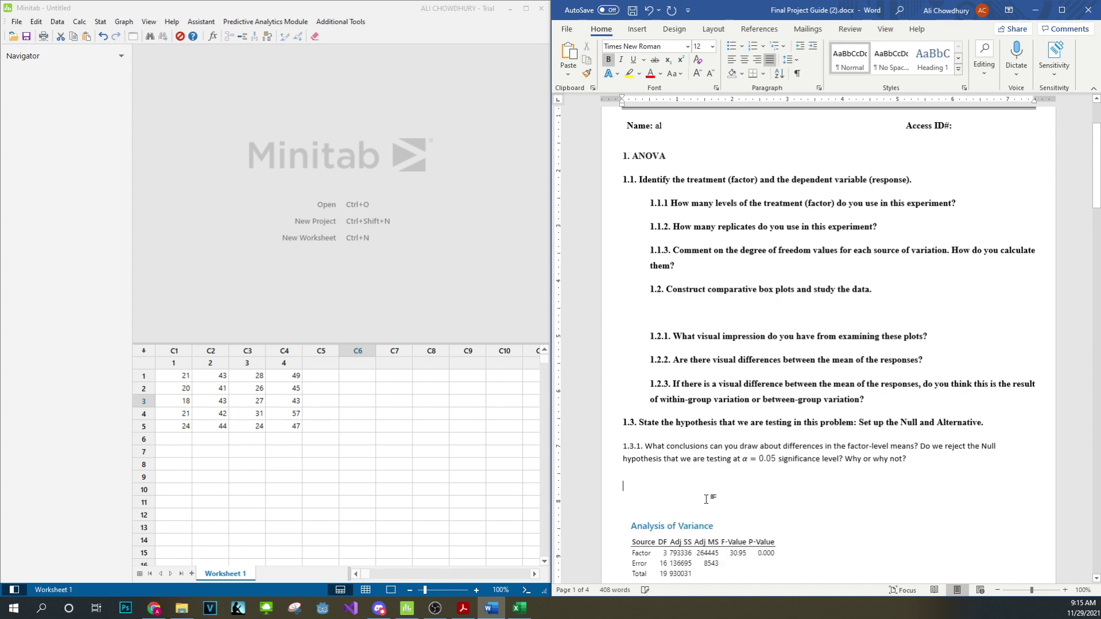
pyautogui.scroll(-1, 689, 492)
pyautogui.press('Delete')
pyautogui.scroll(-3, 688, 494)
pyautogui.click(688, 375)
pyautogui.press('Delete')
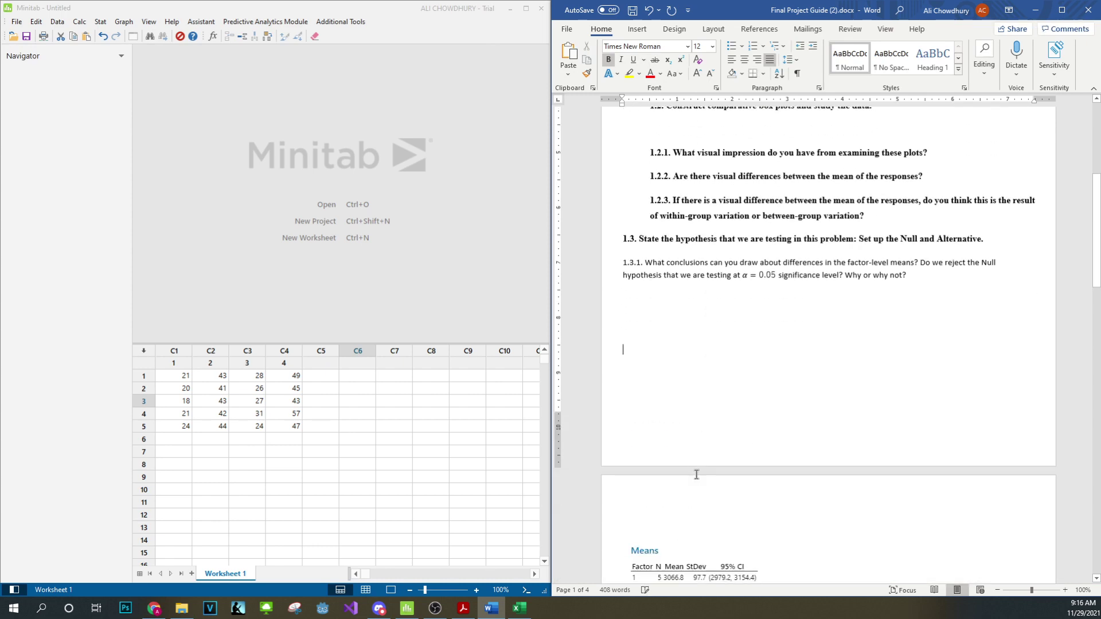
pyautogui.scroll(-3, 696, 472)
pyautogui.click(699, 463)
pyautogui.press('Delete')
# - Delete the old output below question 1.5 on the histogram of residuals
pyautogui.scroll(-2, 734, 464)
pyautogui.click(734, 464)
pyautogui.press('Delete')
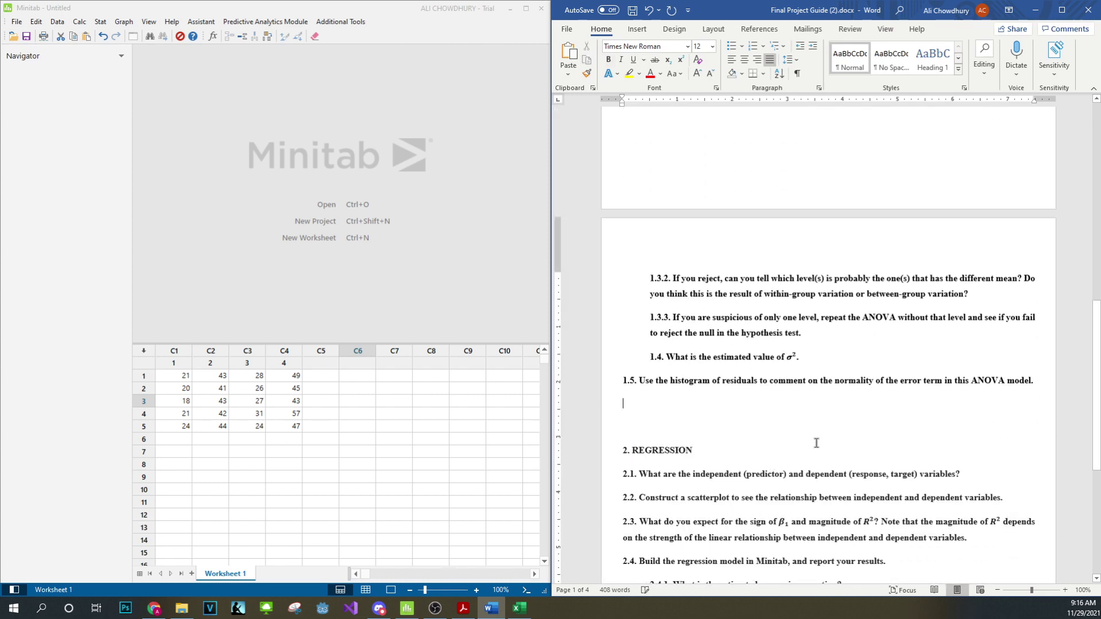
pyautogui.scroll(5, 817, 368)
pyautogui.scroll(2, 817, 367)
# - Switch to Minitab and start a one-way ANOVA with response data in a separate column for each factor level
pyautogui.hotkey('alt', 'Tab')
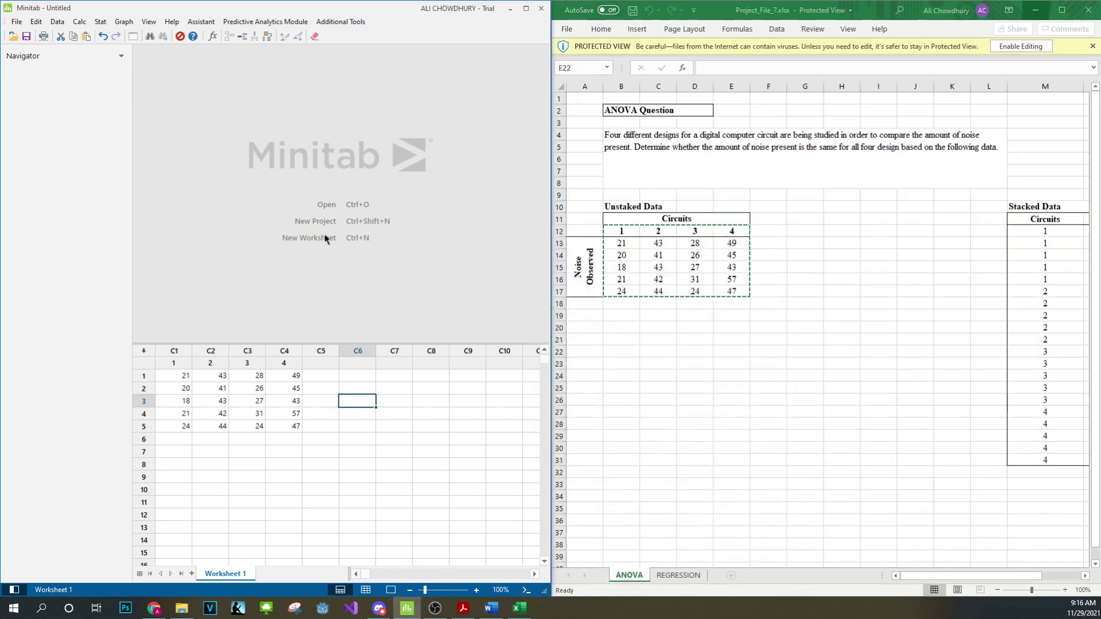
pyautogui.click(101, 21)
pyautogui.moveTo(128, 63)
pyautogui.click(252, 59)
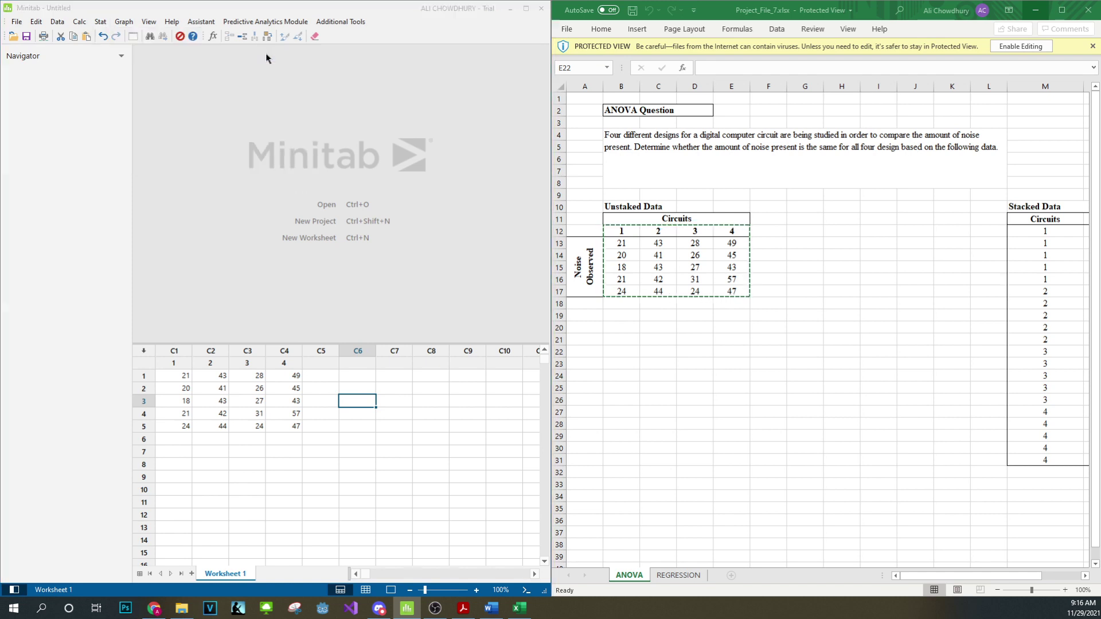
pyautogui.click(275, 214)
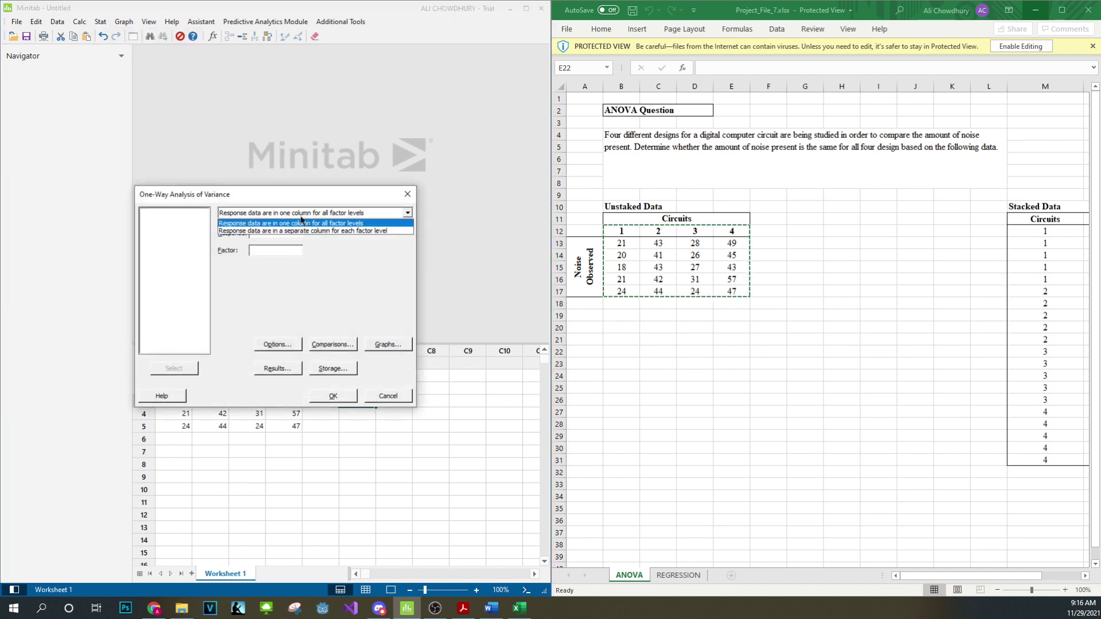
pyautogui.click(300, 217)
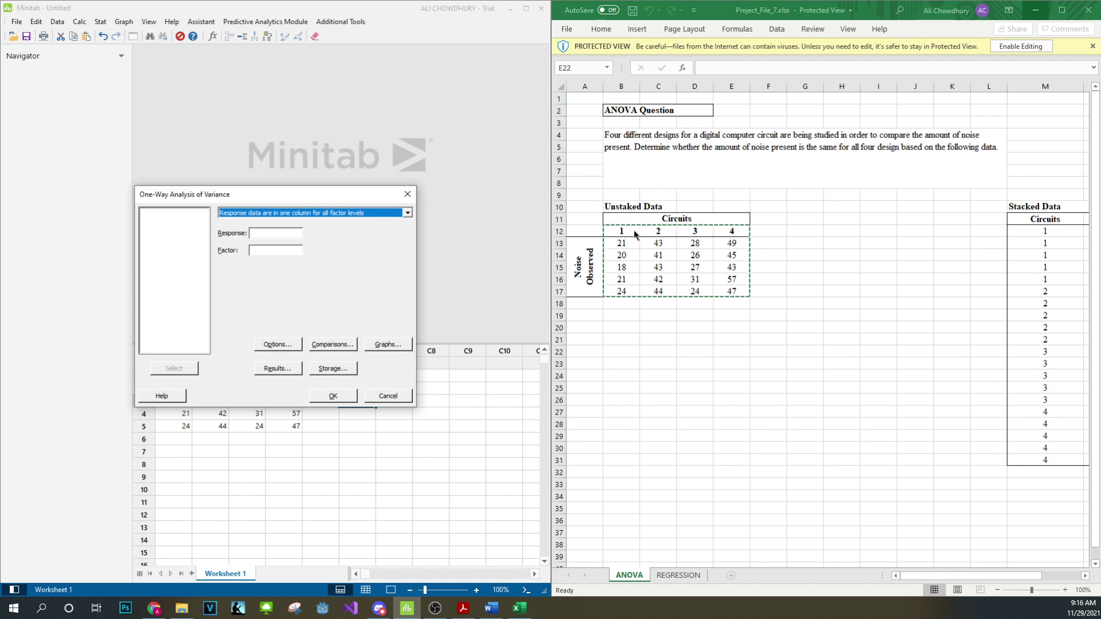
pyautogui.click(321, 213)
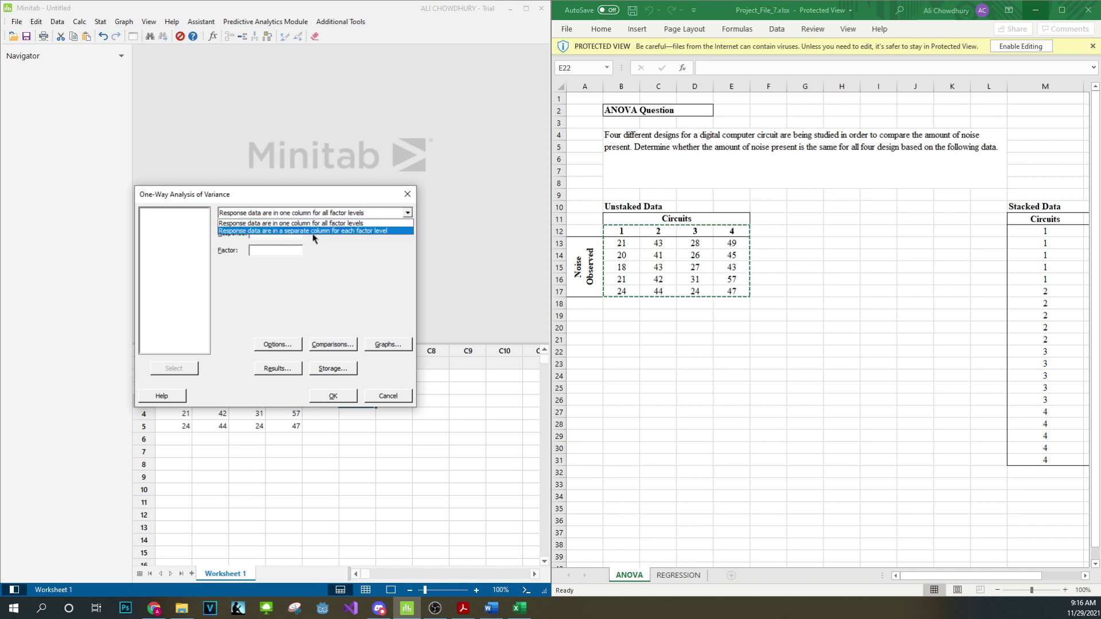
pyautogui.click(312, 227)
pyautogui.click(282, 245)
pyautogui.moveTo(284, 195); pyautogui.dragTo(432, 139)
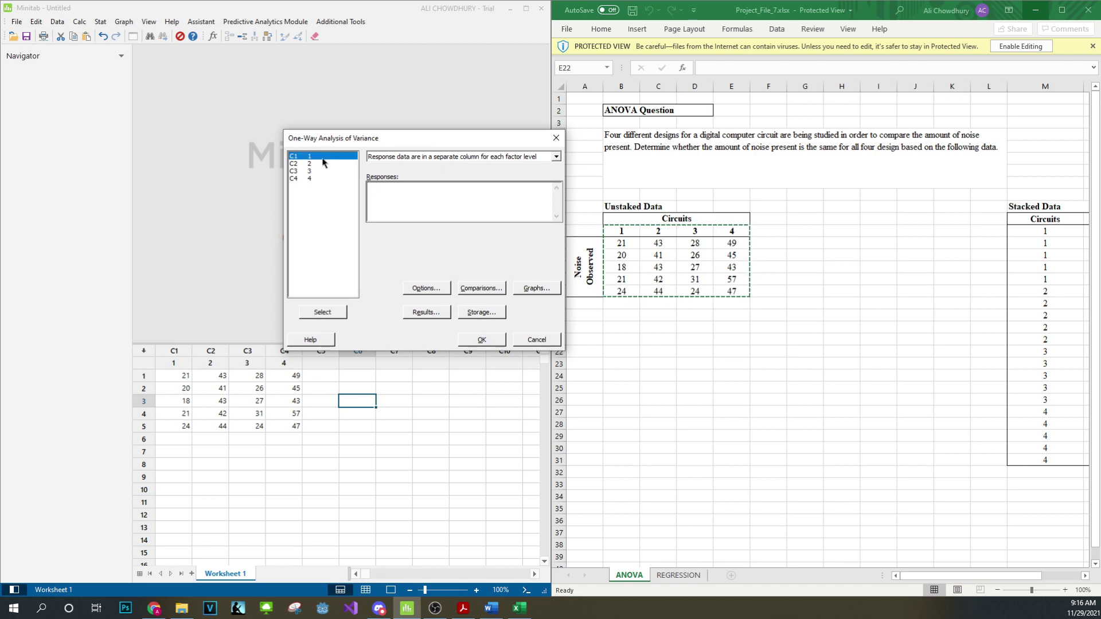
pyautogui.doubleClick(321, 157)
pyautogui.doubleClick(319, 172)
pyautogui.doubleClick(319, 179)
pyautogui.moveTo(433, 192); pyautogui.dragTo(302, 192)
pyautogui.press('Delete')
# - Add all four columns C1 to C4 together as the responses of the one-way ANOVA
pyautogui.click(304, 164)
pyautogui.keyDown('shift'); pyautogui.click(317, 178); pyautogui.keyUp('shift')
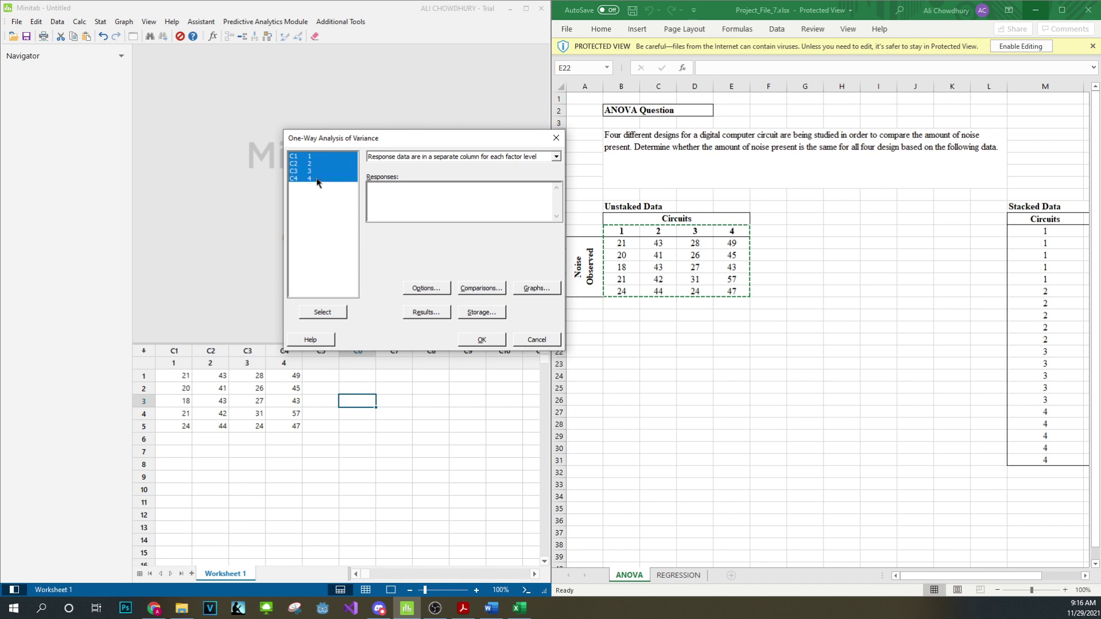
pyautogui.click(338, 315)
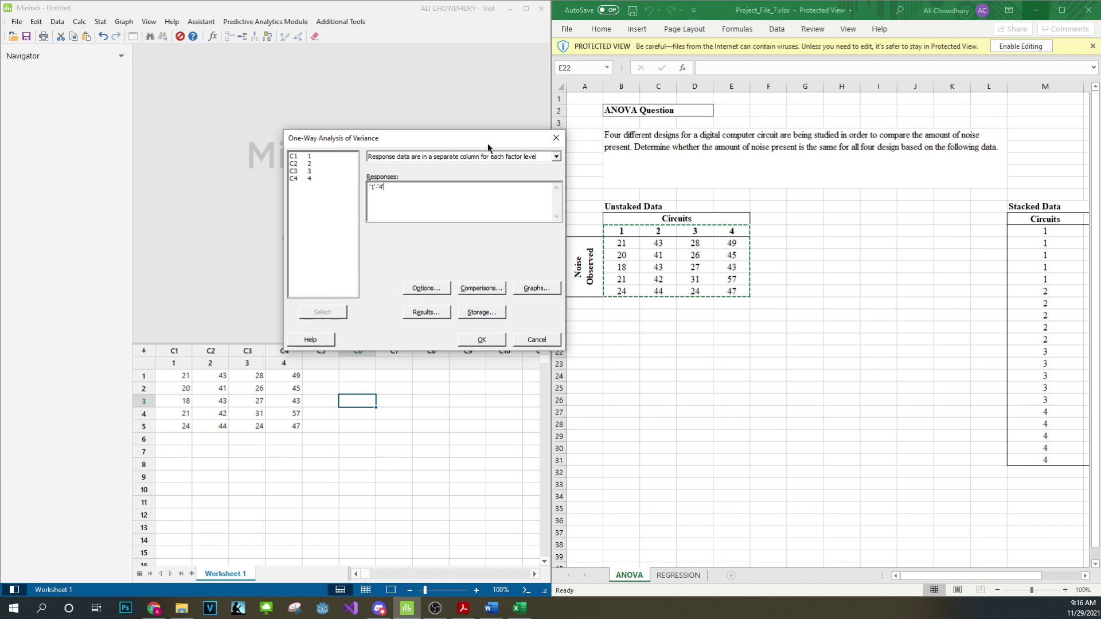
pyautogui.moveTo(488, 147); pyautogui.dragTo(401, 117)
# - Set the ANOVA graphs to a boxplot of data without the interval plot, with three-in-one residual plots
pyautogui.click(452, 262)
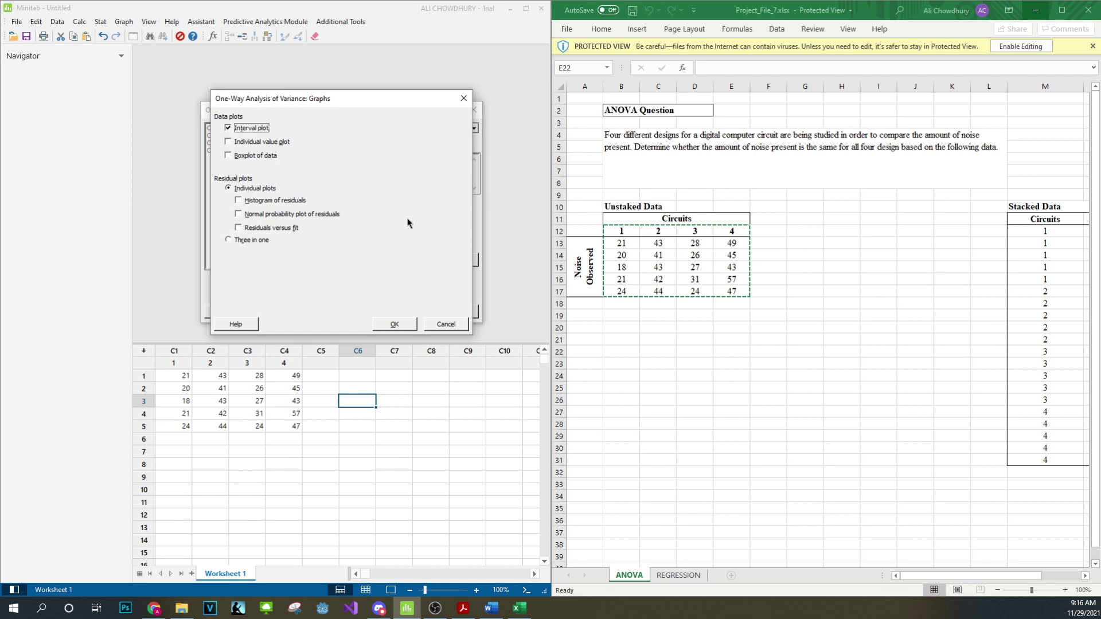
pyautogui.click(229, 157)
pyautogui.click(229, 241)
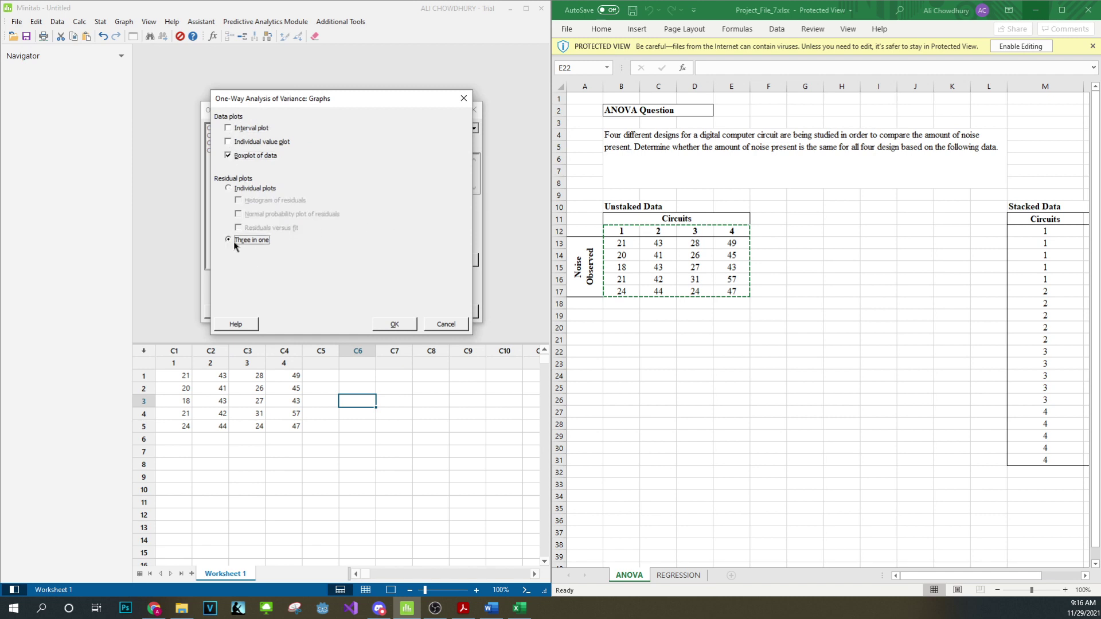
pyautogui.click(396, 325)
# - Look through the Options, Comparisons, Results and Storage settings without changing them, and run the one-way ANOVA
pyautogui.click(355, 261)
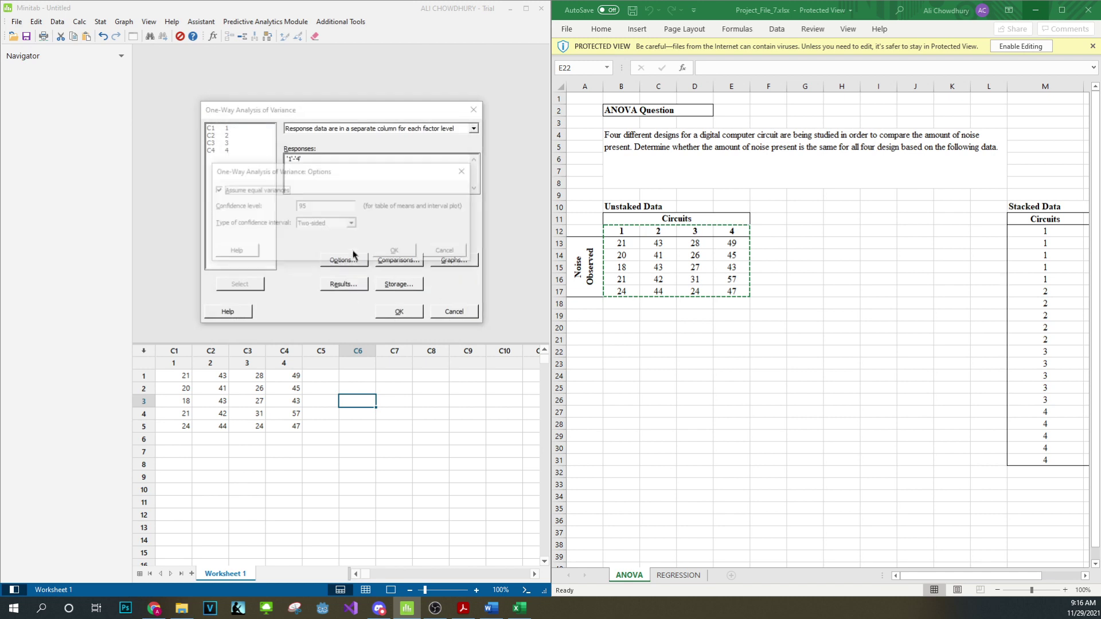
pyautogui.click(465, 170)
pyautogui.click(395, 260)
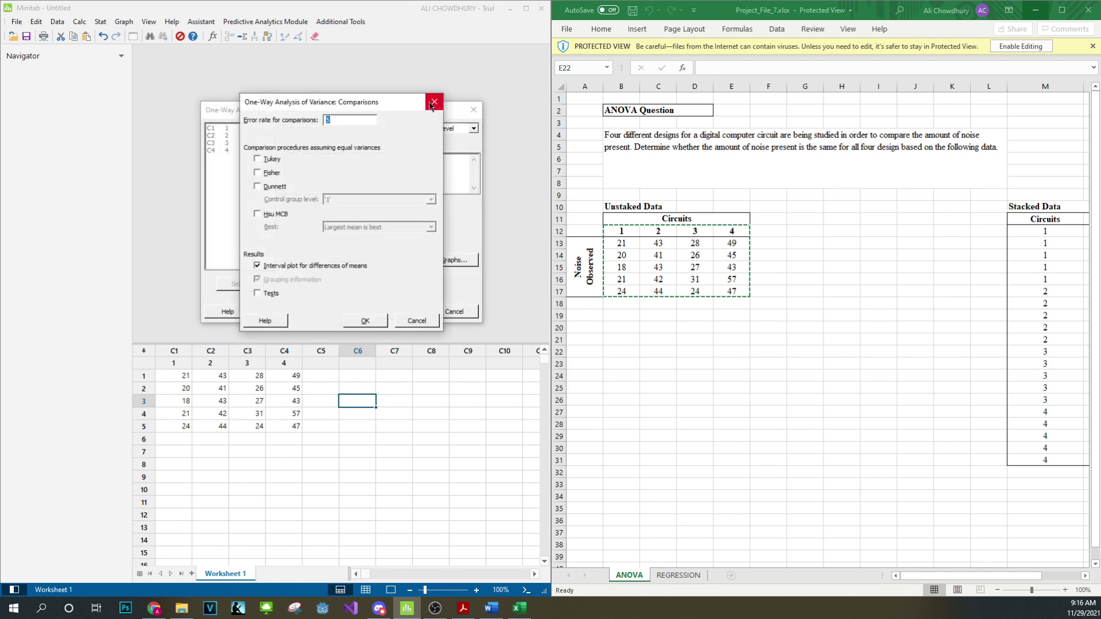
pyautogui.press('Escape')
pyautogui.click(396, 260)
pyautogui.click(434, 101)
pyautogui.click(348, 284)
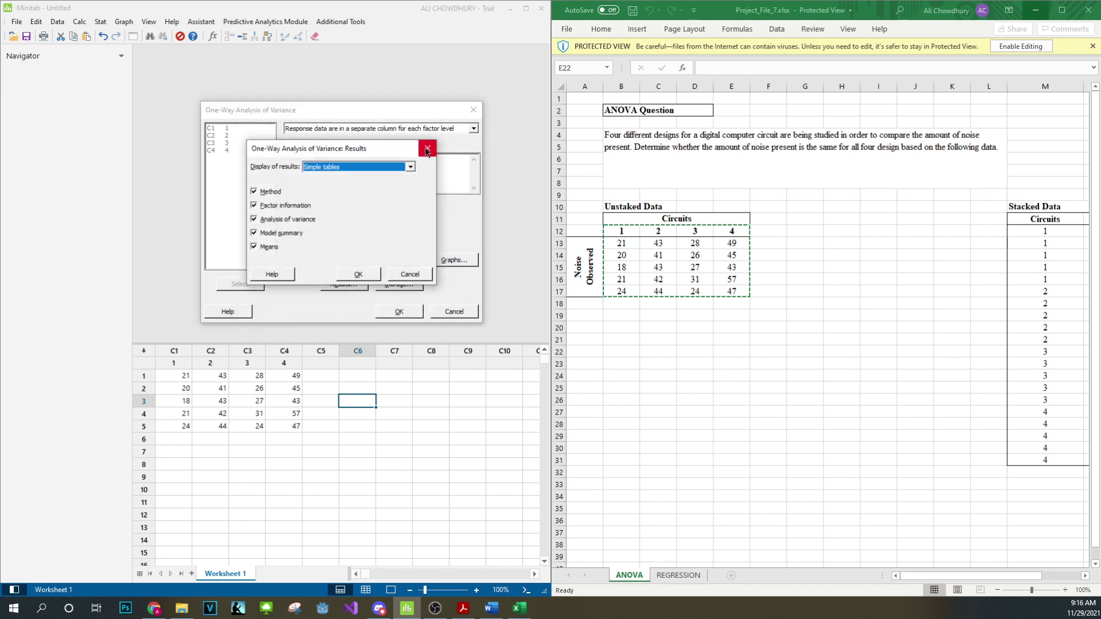
pyautogui.click(428, 150)
pyautogui.click(399, 284)
pyautogui.click(426, 181)
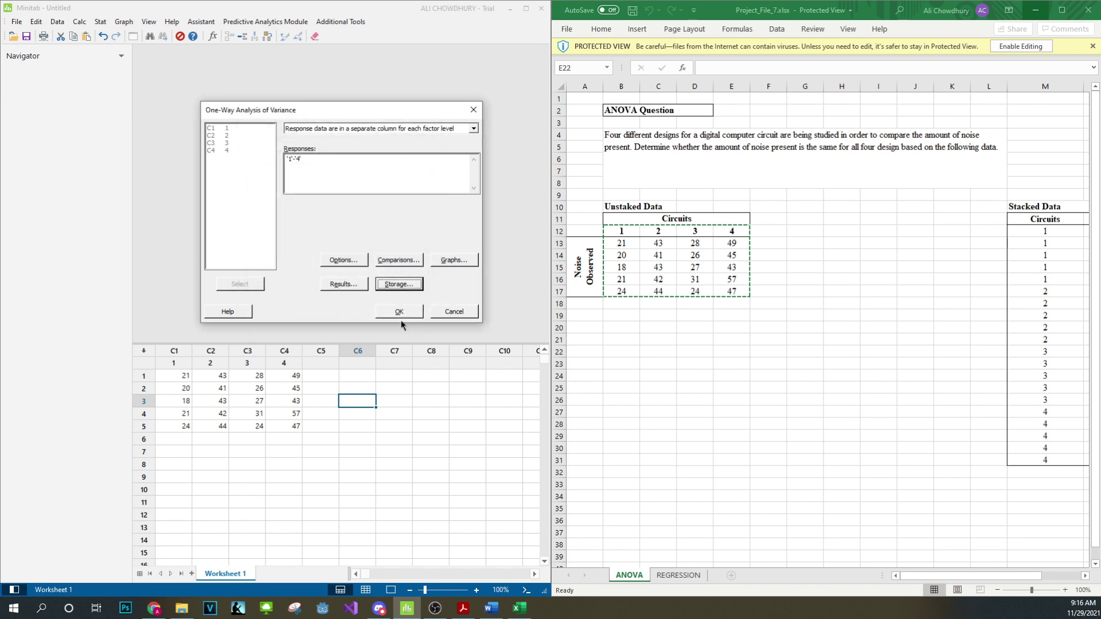
pyautogui.click(399, 313)
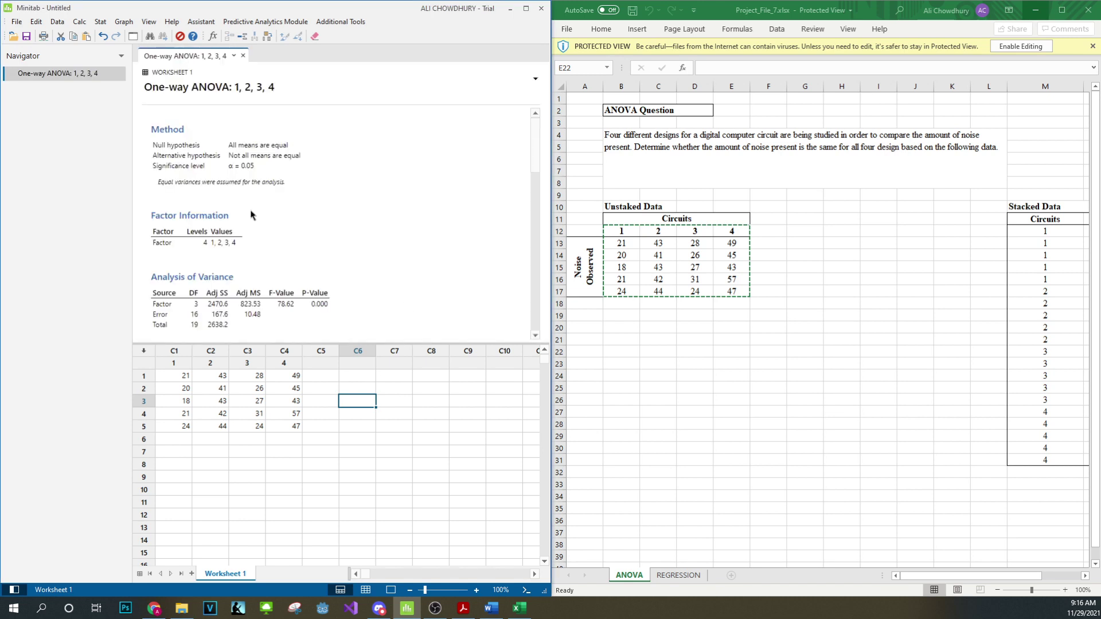
# - Look through the one-way ANOVA output and copy the boxplot graph
pyautogui.scroll(-5, 276, 189)
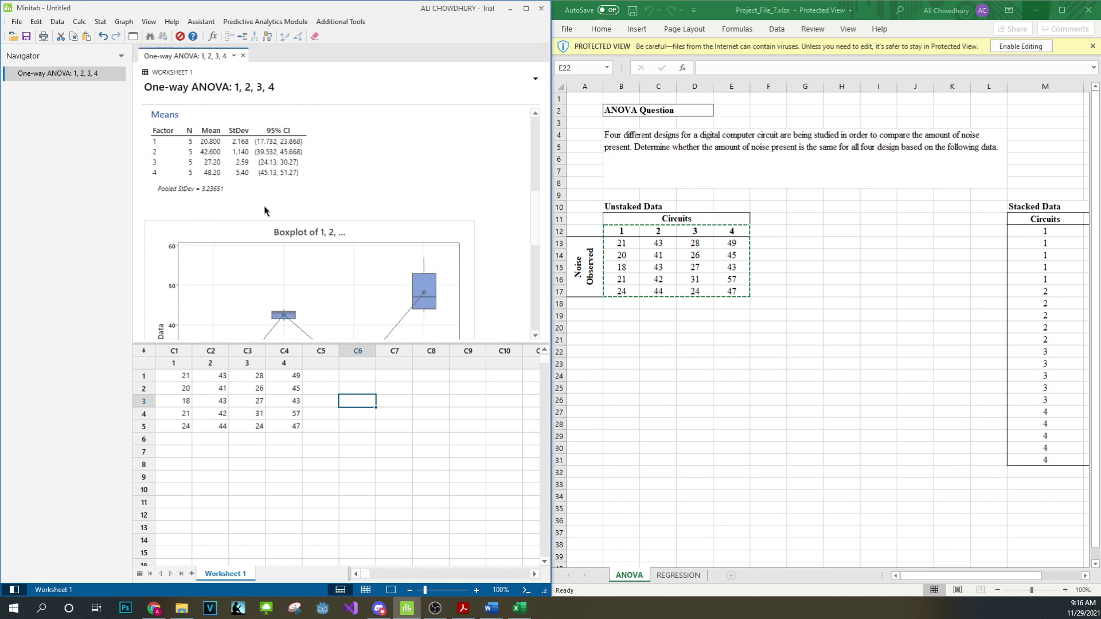
pyautogui.scroll(3, 256, 226)
pyautogui.scroll(-5, 247, 243)
pyautogui.scroll(5, 252, 252)
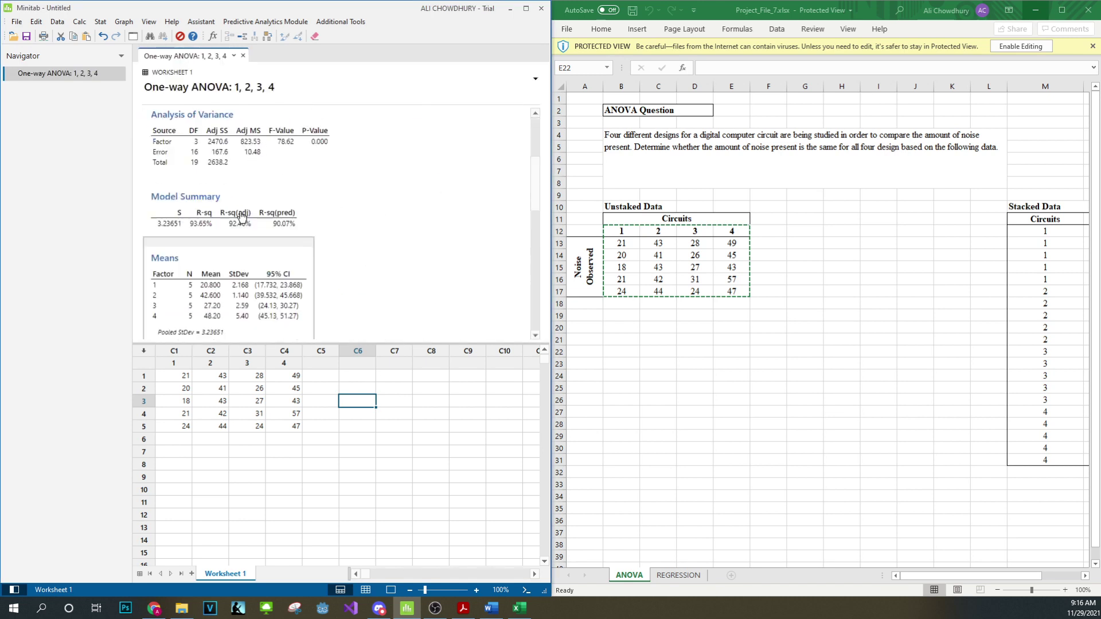
pyautogui.scroll(-5, 256, 264)
pyautogui.scroll(3, 343, 239)
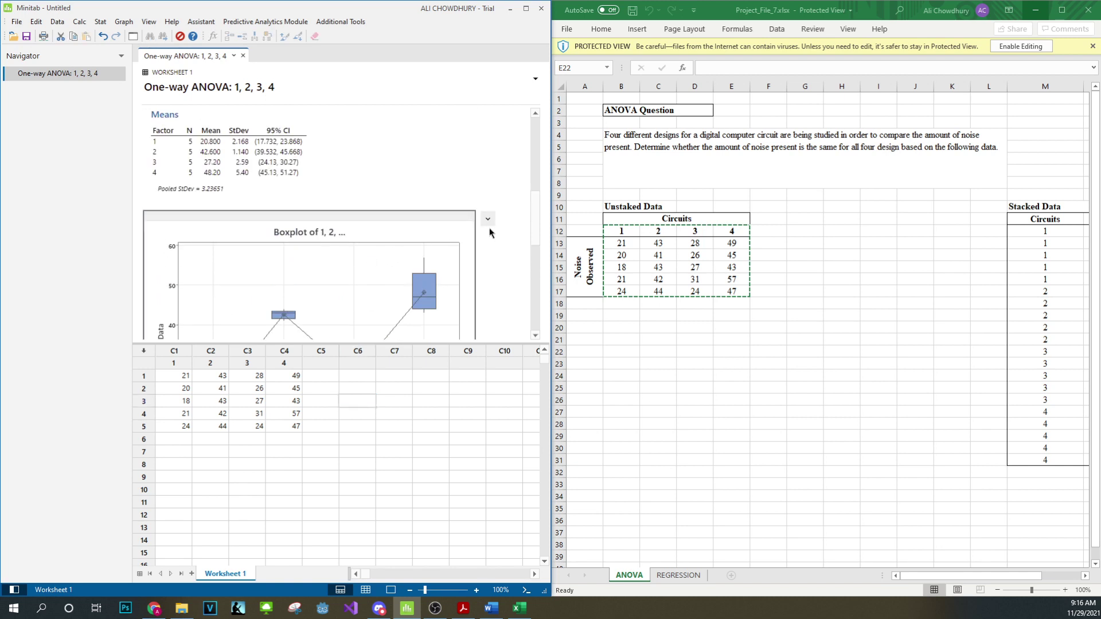
pyautogui.click(488, 218)
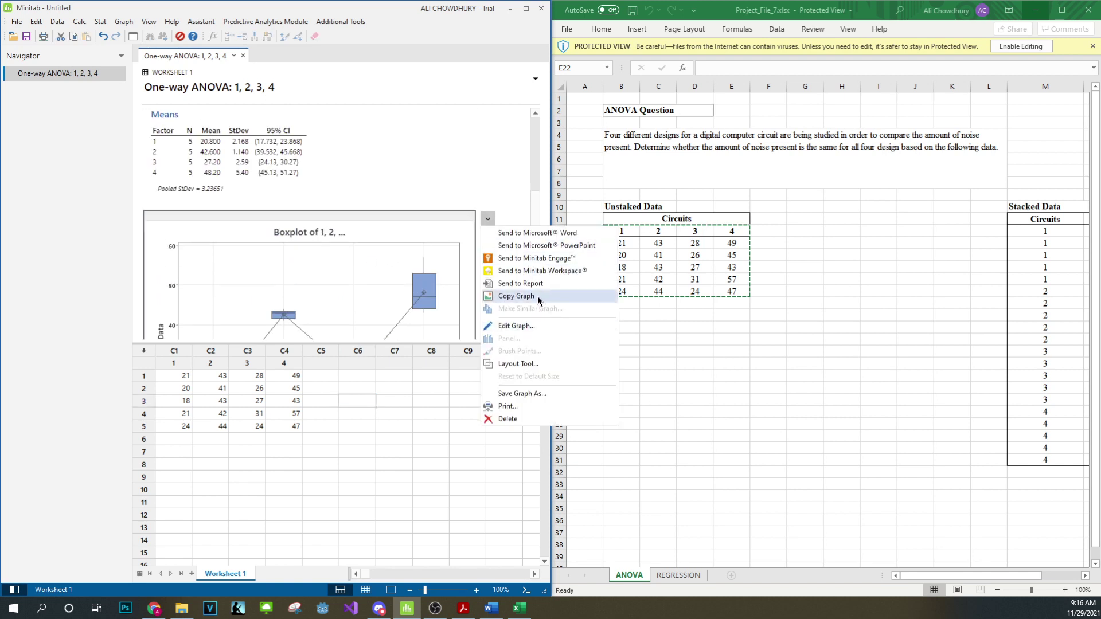
pyautogui.click(538, 296)
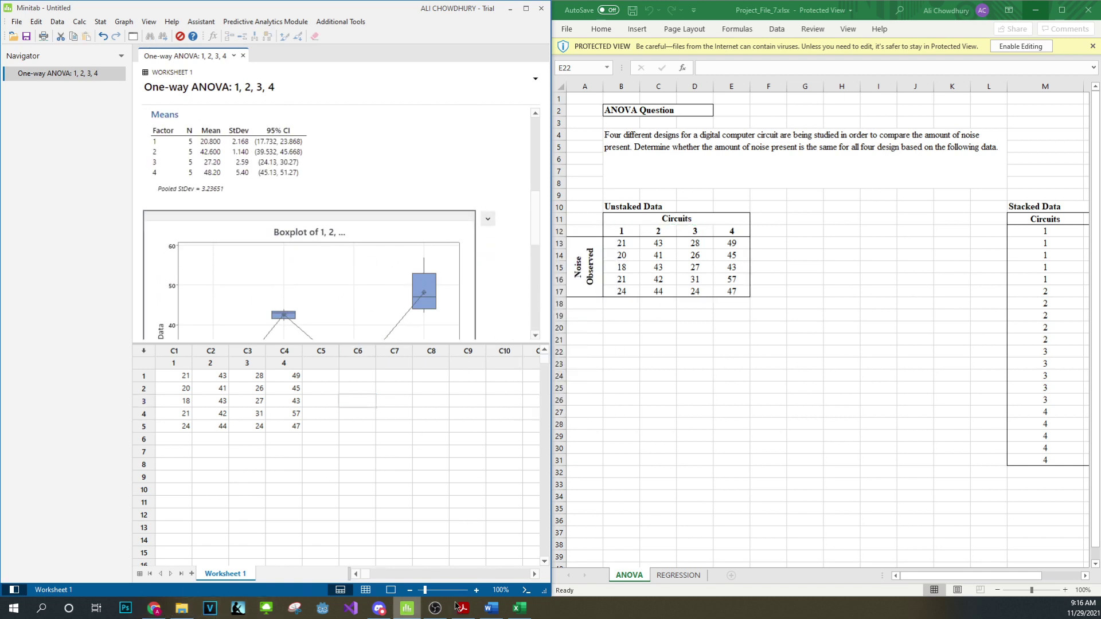
# - Switch to the Word project guide and paste the boxplot on the blank line below question 1.2
pyautogui.click(491, 608)
pyautogui.scroll(4, 806, 276)
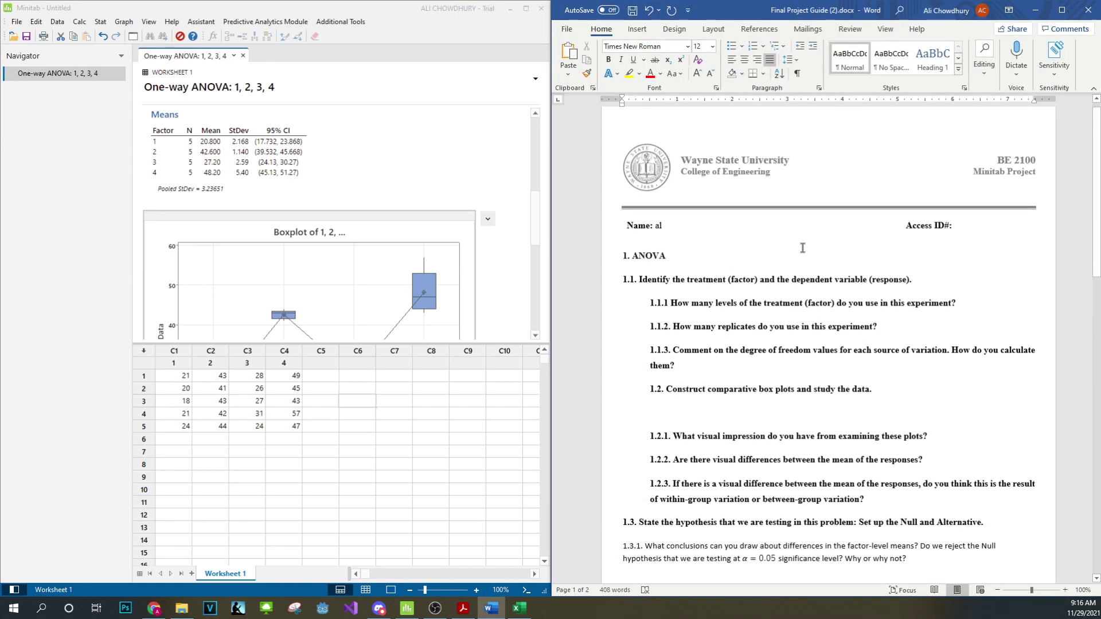
pyautogui.scroll(-5, 859, 241)
pyautogui.click(858, 241)
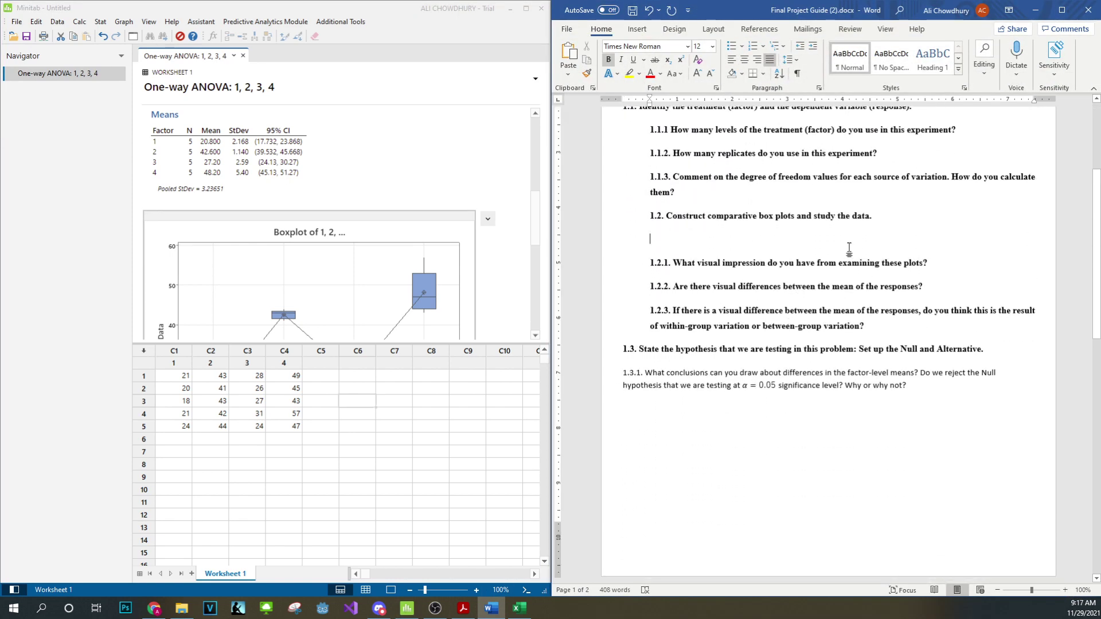
pyautogui.hotkey('ctrl', 'v')
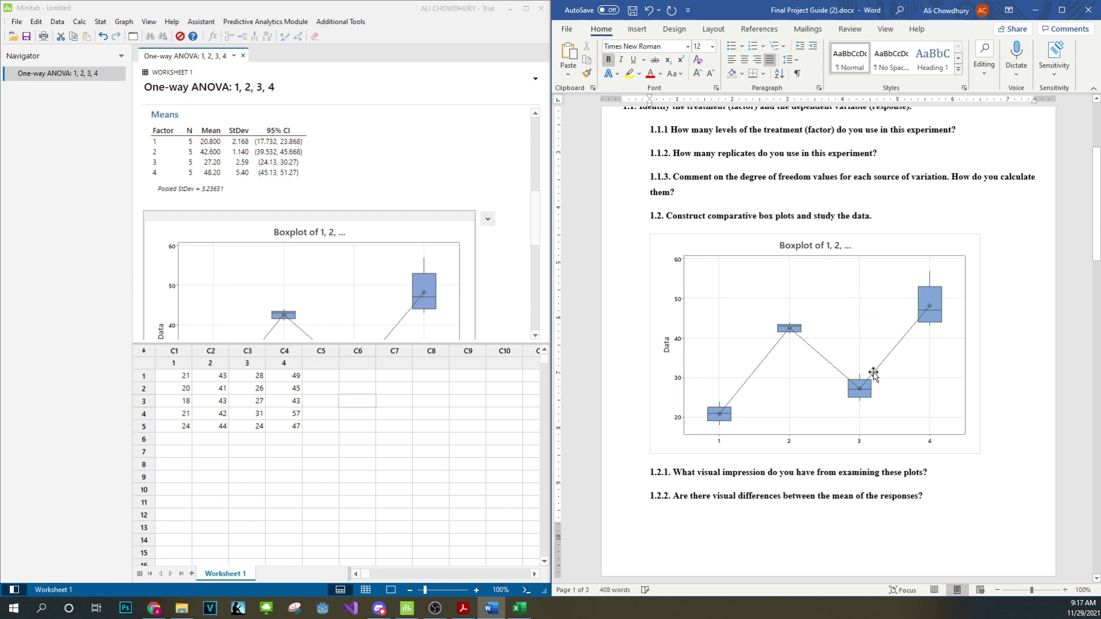
# - Compare the ANOVA output with the example guide PDF to see which tables belong under question 1.3.1
pyautogui.scroll(-3, 855, 401)
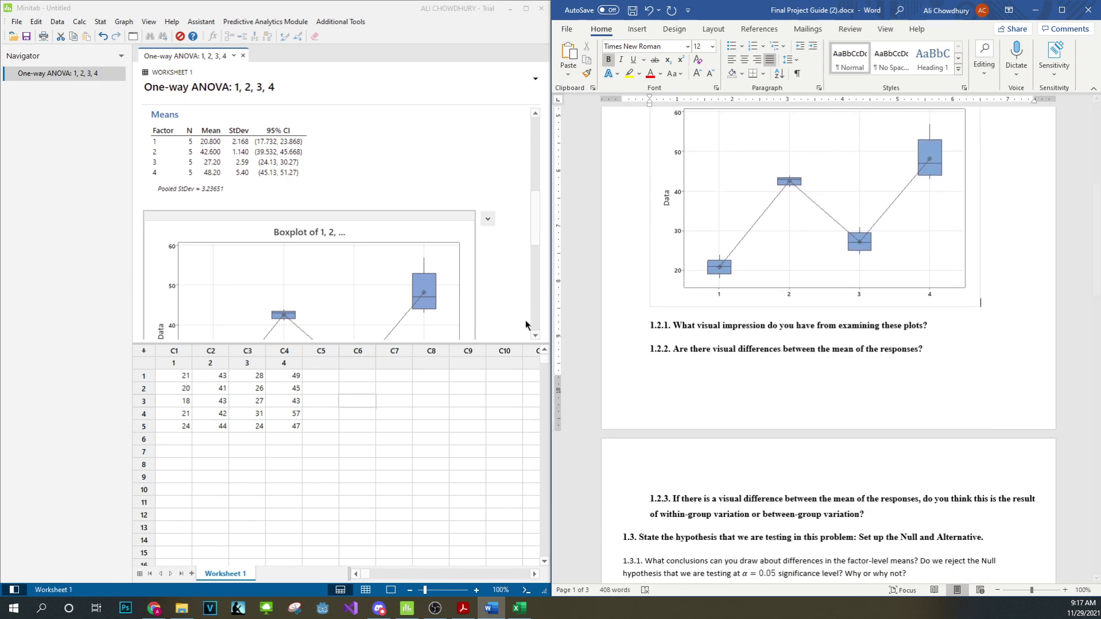
pyautogui.scroll(5, 364, 241)
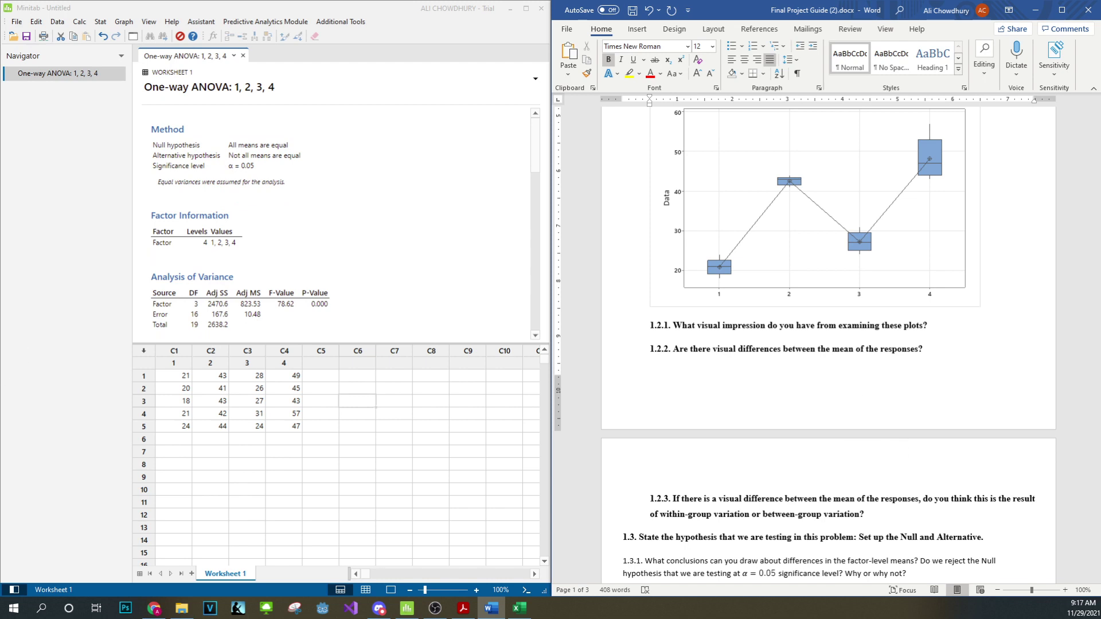
pyautogui.hotkey('alt', 'Tab')
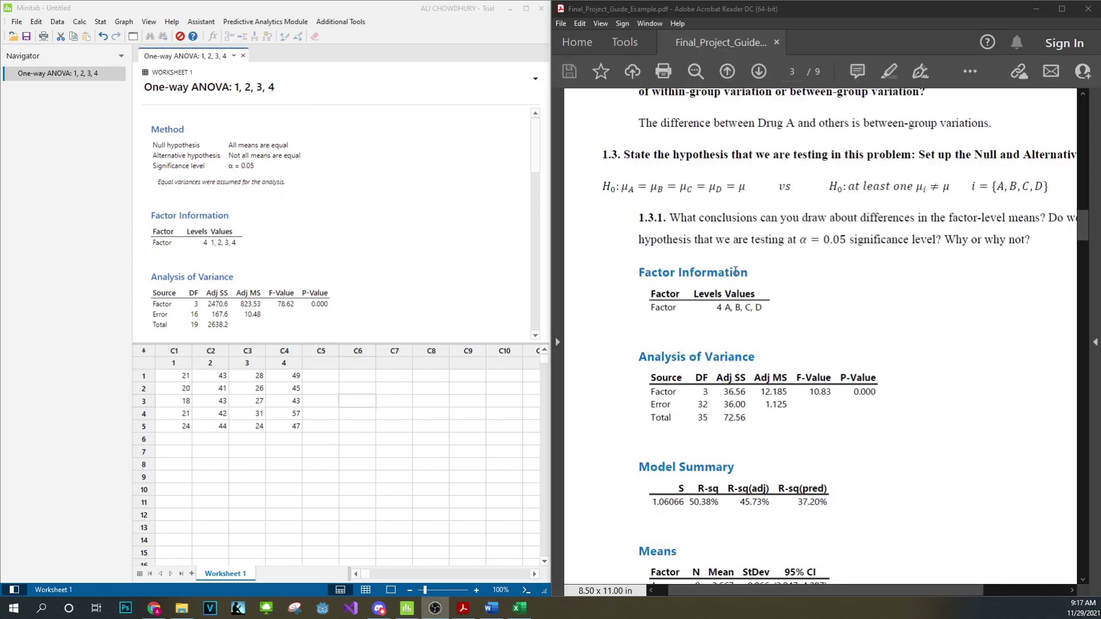
pyautogui.scroll(-3, 735, 271)
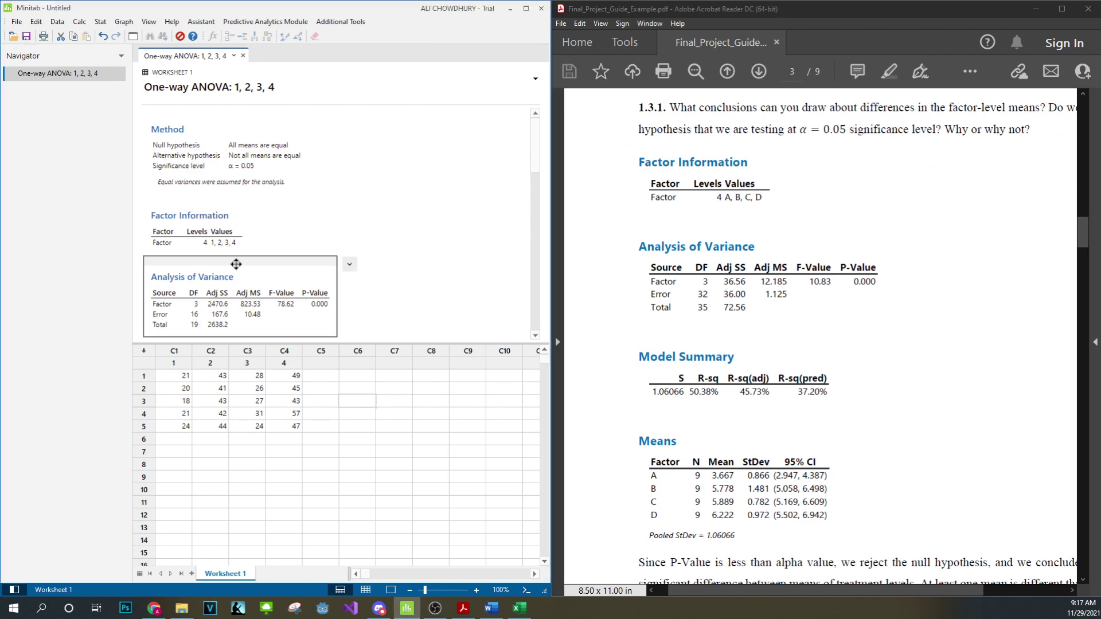
pyautogui.scroll(-2, 752, 310)
pyautogui.scroll(-5, 333, 241)
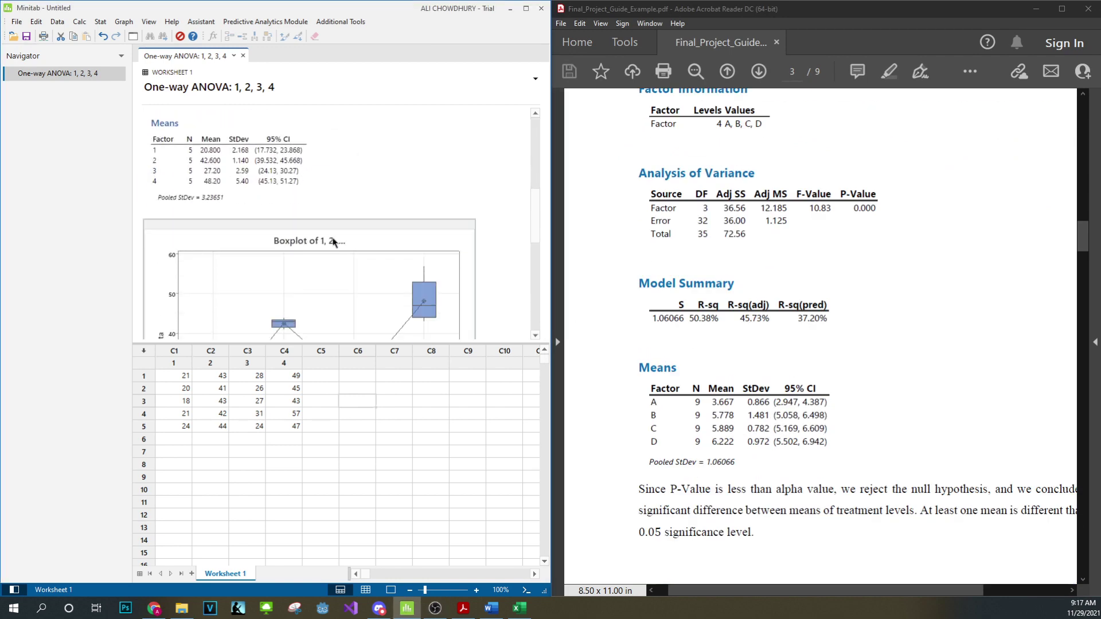
pyautogui.scroll(3, 333, 241)
pyautogui.scroll(2, 820, 338)
pyautogui.scroll(3, 344, 263)
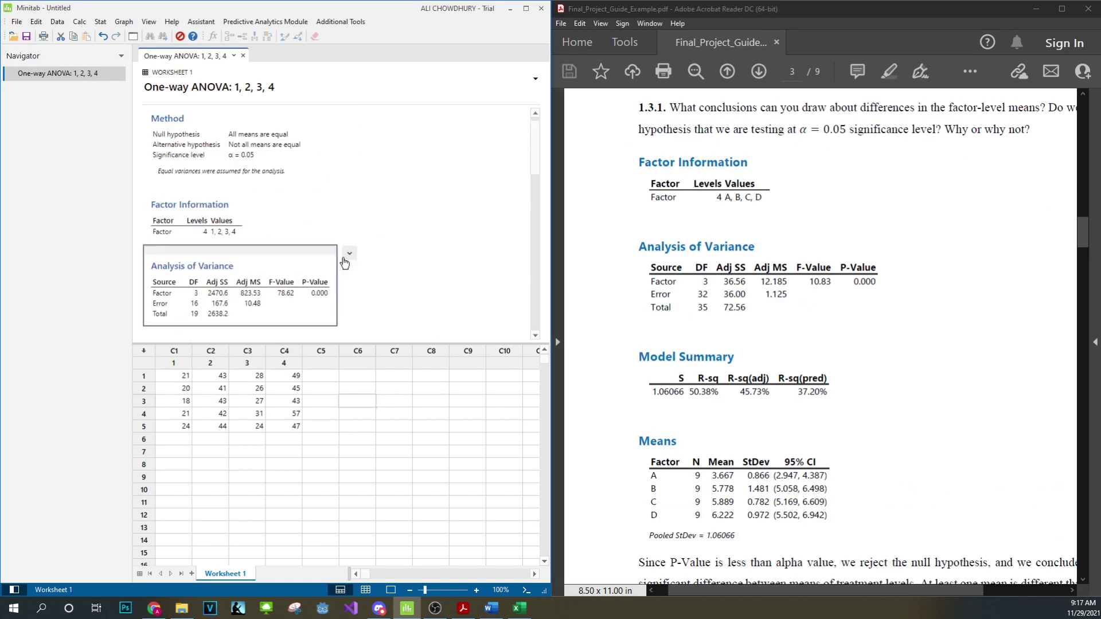
pyautogui.scroll(-4, 780, 383)
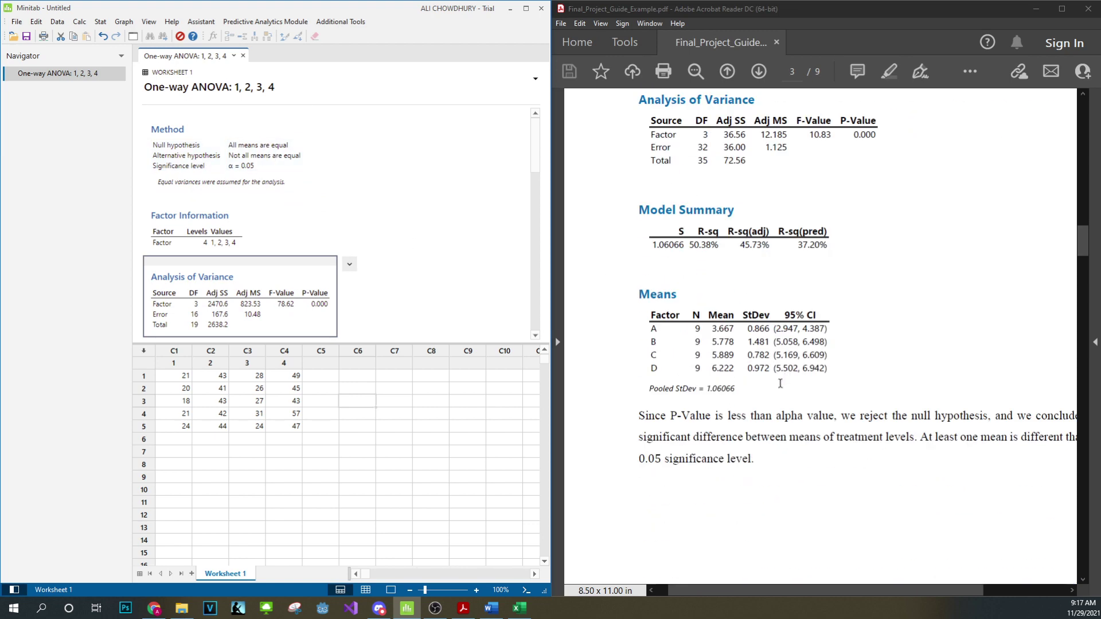
pyautogui.scroll(-5, 780, 383)
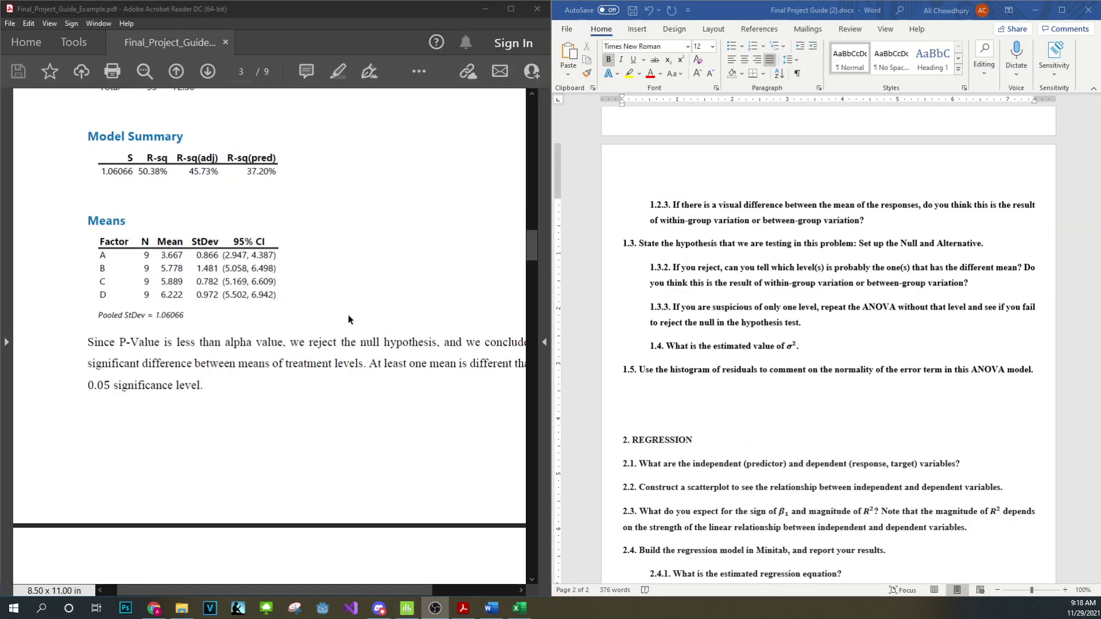
# - Copy the full question 1.3.1 from the example PDF and insert it below heading 1.3 in the Word guide
pyautogui.scroll(5, 348, 319)
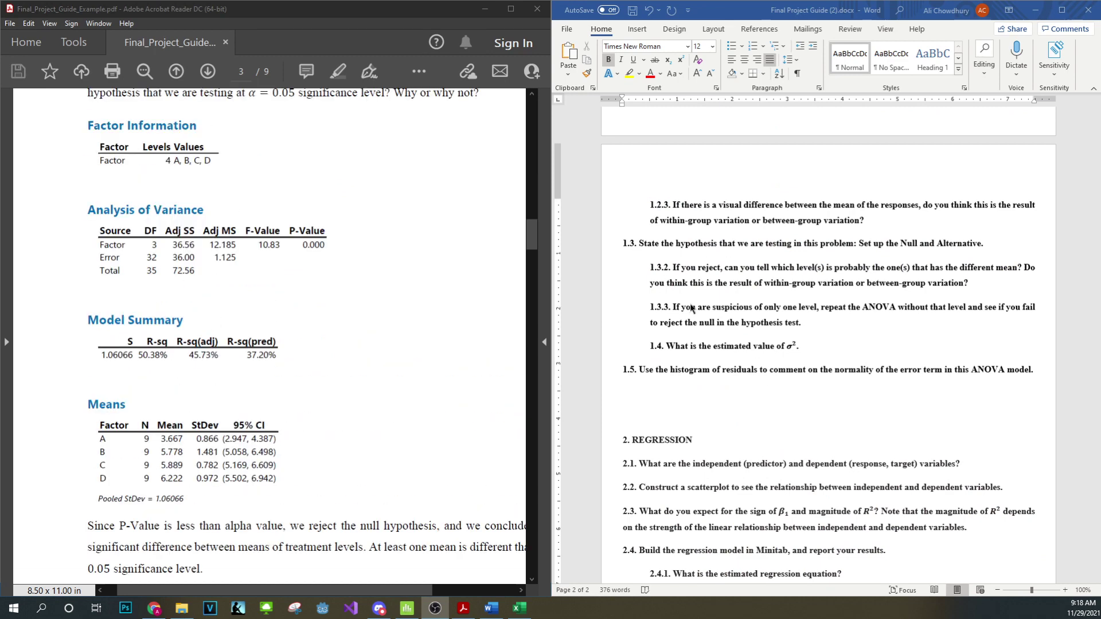
pyautogui.scroll(3, 692, 309)
pyautogui.scroll(5, 482, 285)
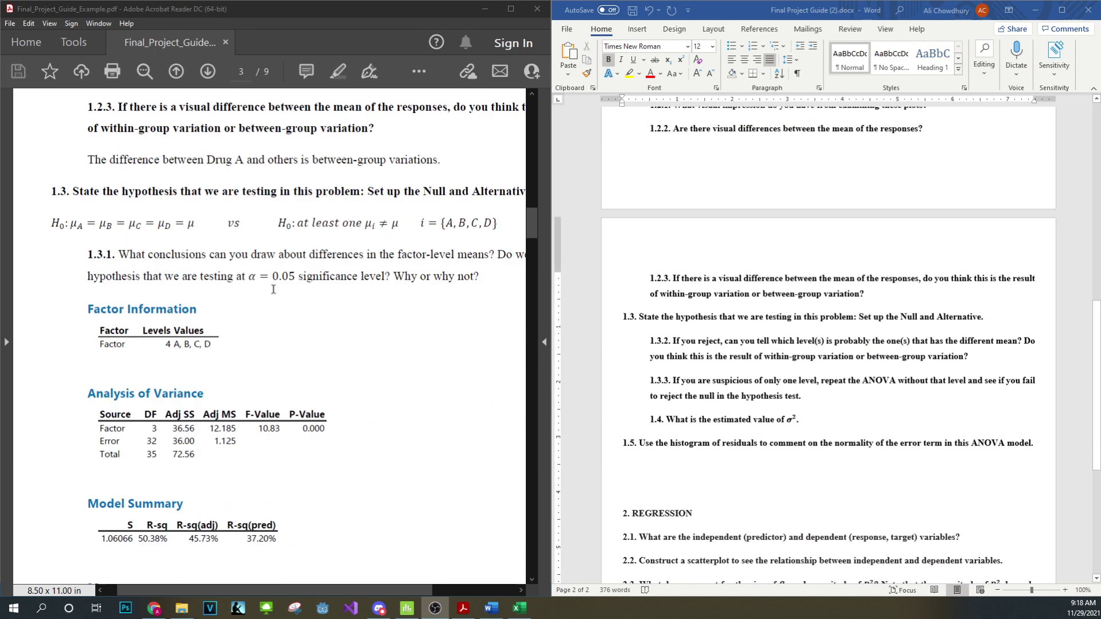
pyautogui.moveTo(483, 279); pyautogui.dragTo(96, 260)
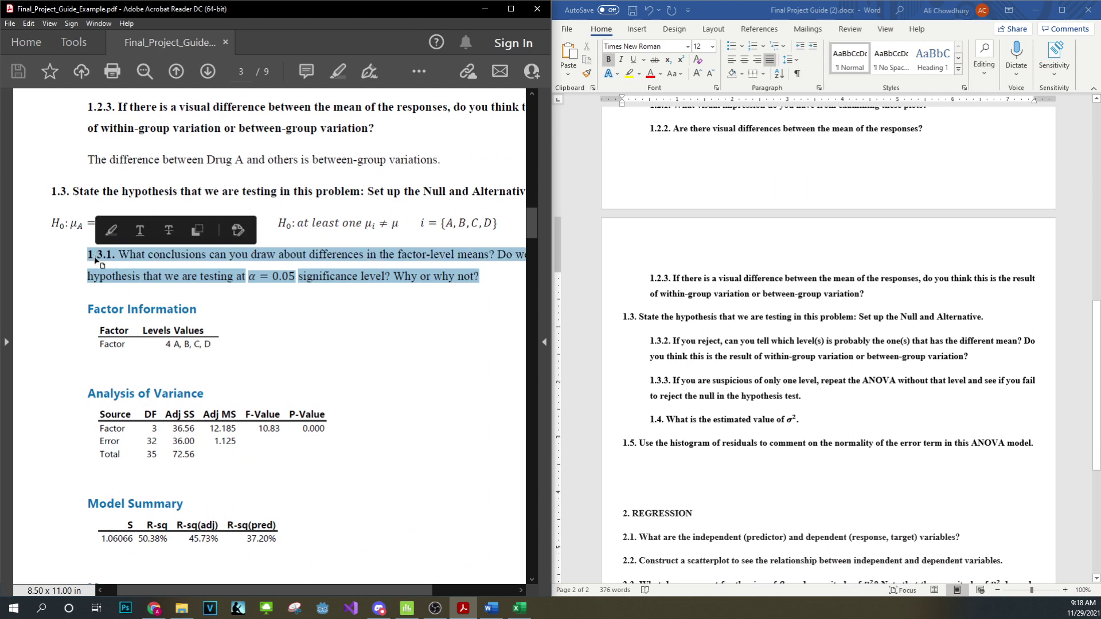
pyautogui.click(1008, 316)
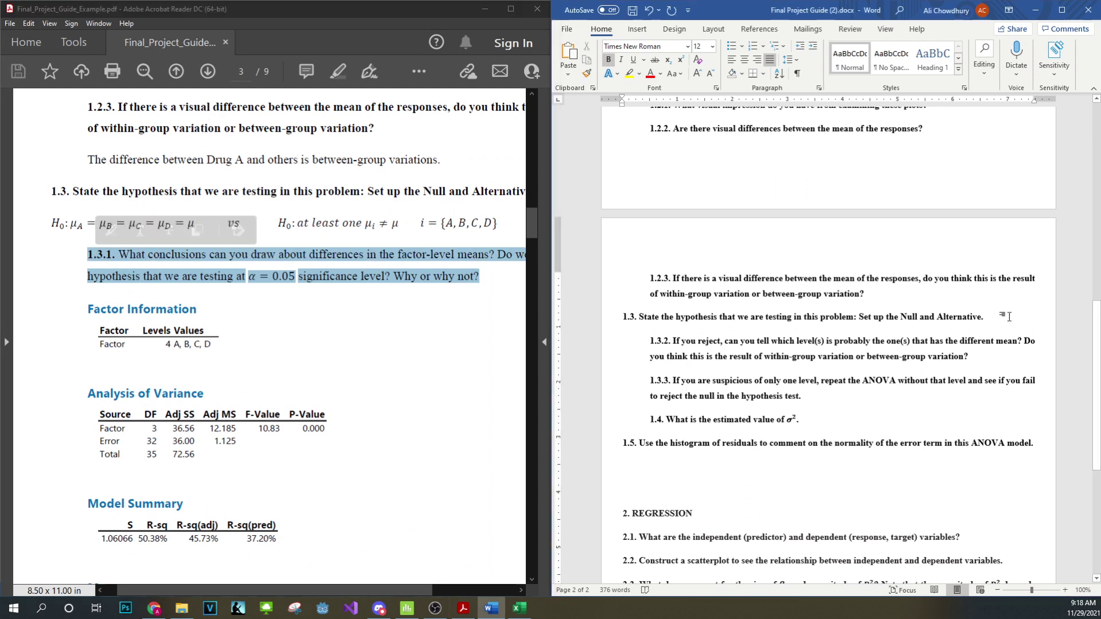
pyautogui.press('Return')
pyautogui.hotkey('ctrl', 'v')
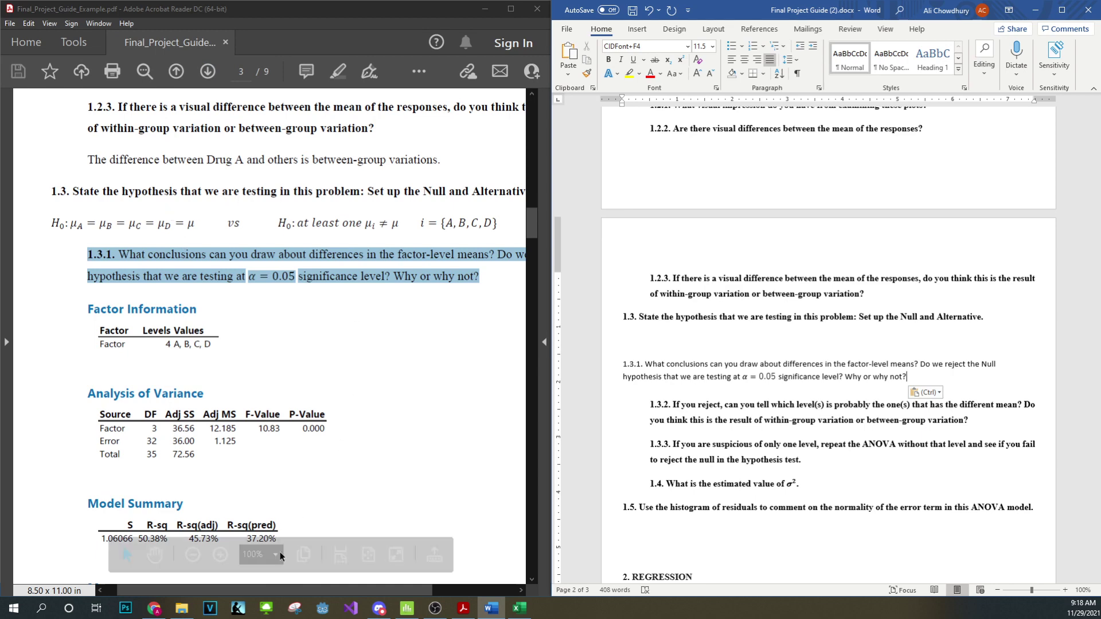
pyautogui.click(136, 255)
pyautogui.hscroll(1, 136, 255)
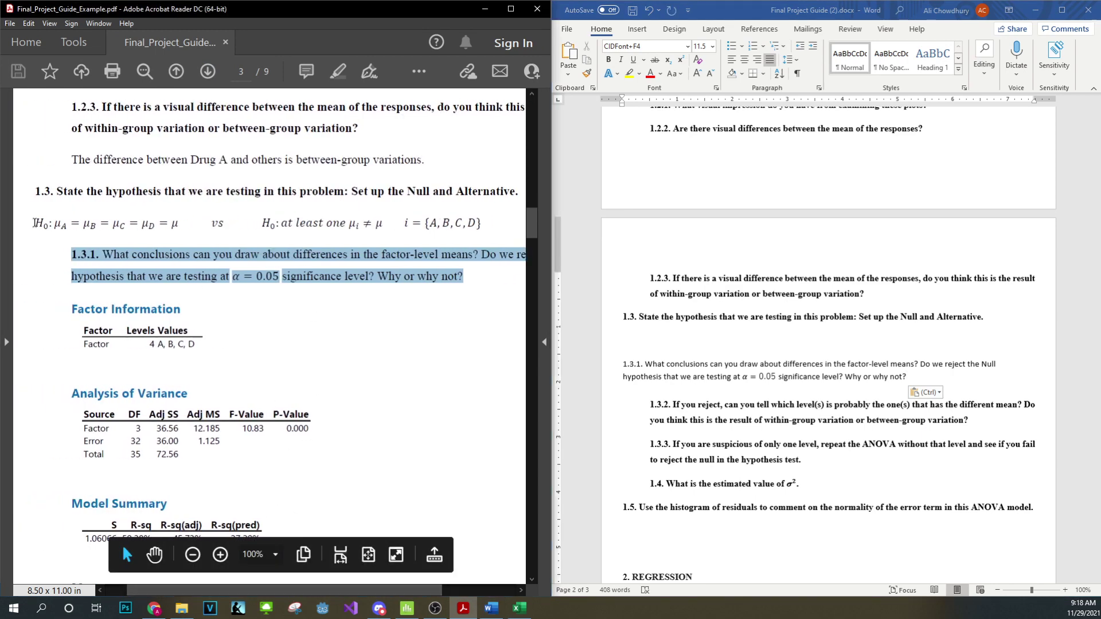
pyautogui.moveTo(34, 224); pyautogui.dragTo(482, 224)
pyautogui.click(463, 323)
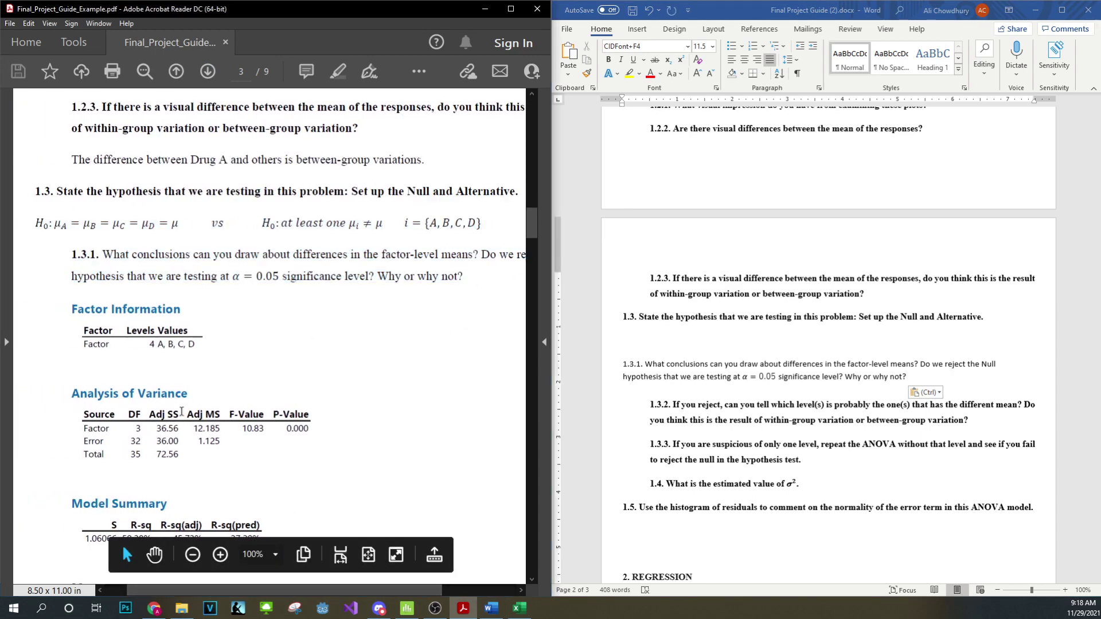
# - Add a blank line after question 1.3.1 in Word and paste Minitab's Factor Information table there as a picture
pyautogui.hotkey('alt', 'Tab')
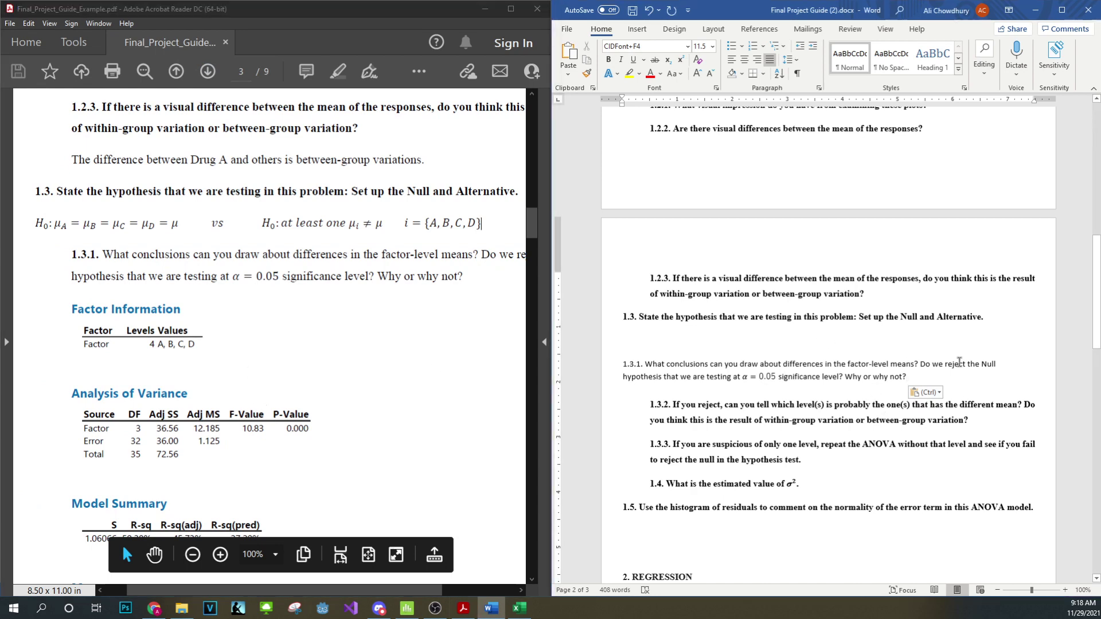
pyautogui.press('Return')
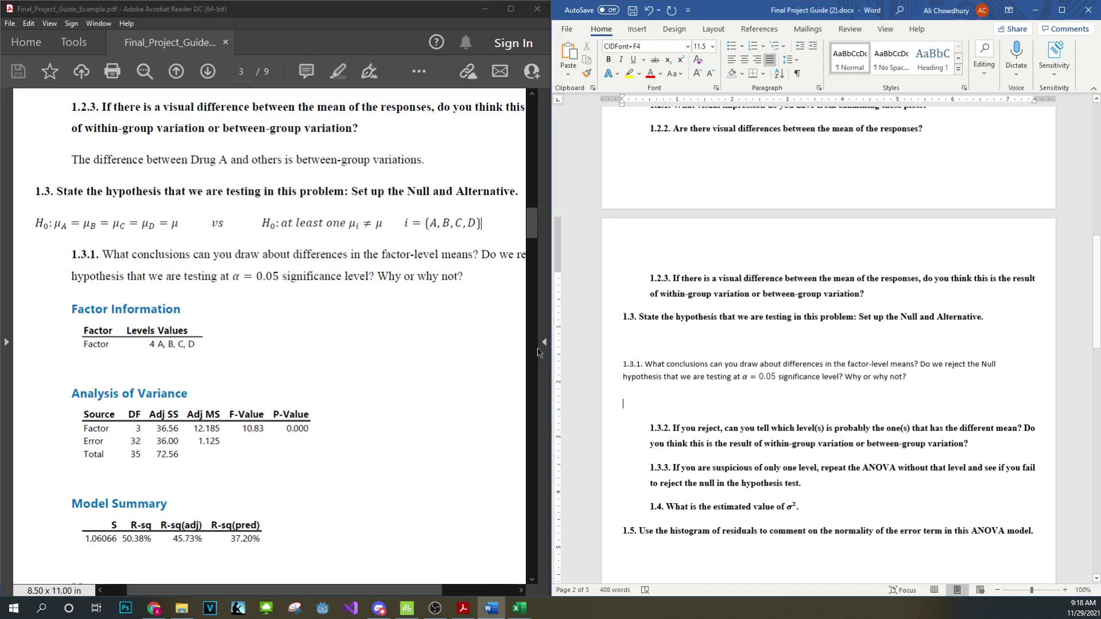
pyautogui.scroll(-3, 342, 525)
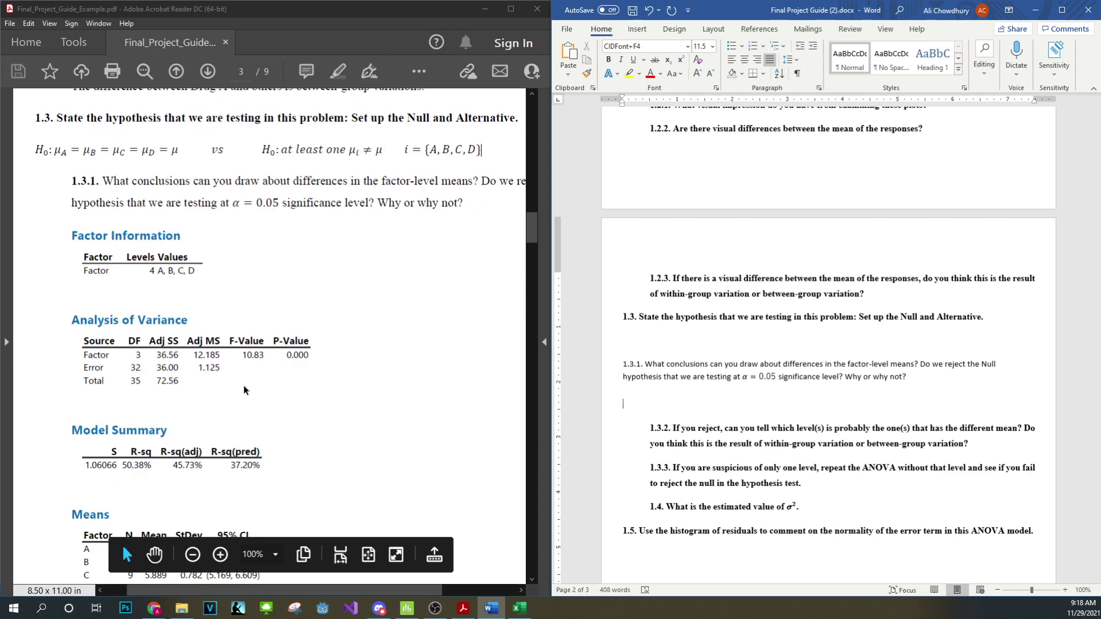
pyautogui.click(406, 608)
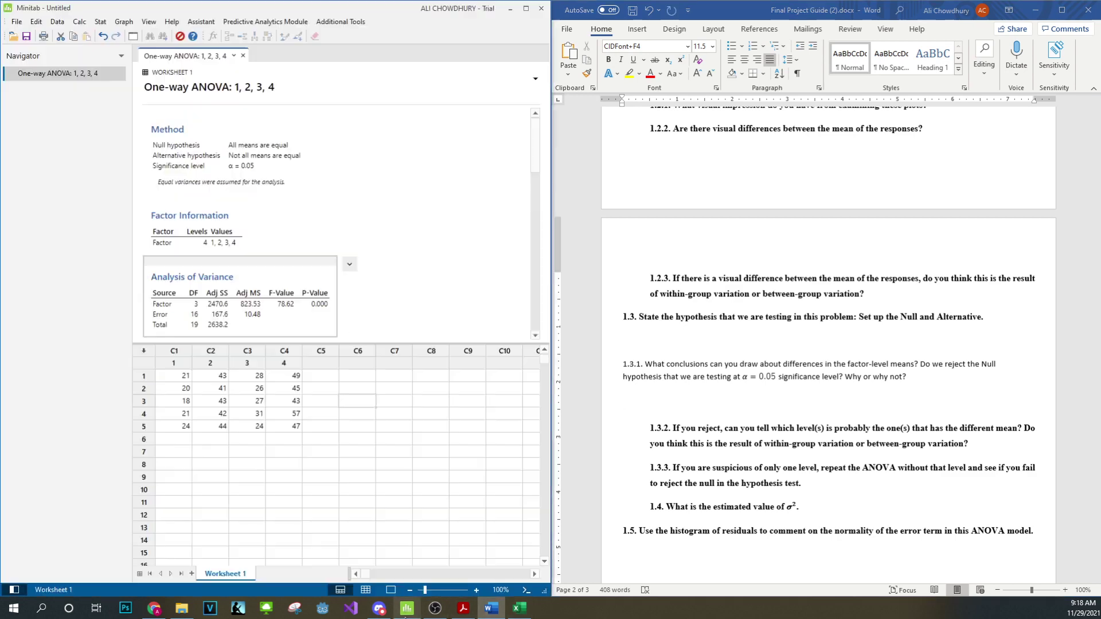
pyautogui.click(262, 204)
pyautogui.click(292, 292)
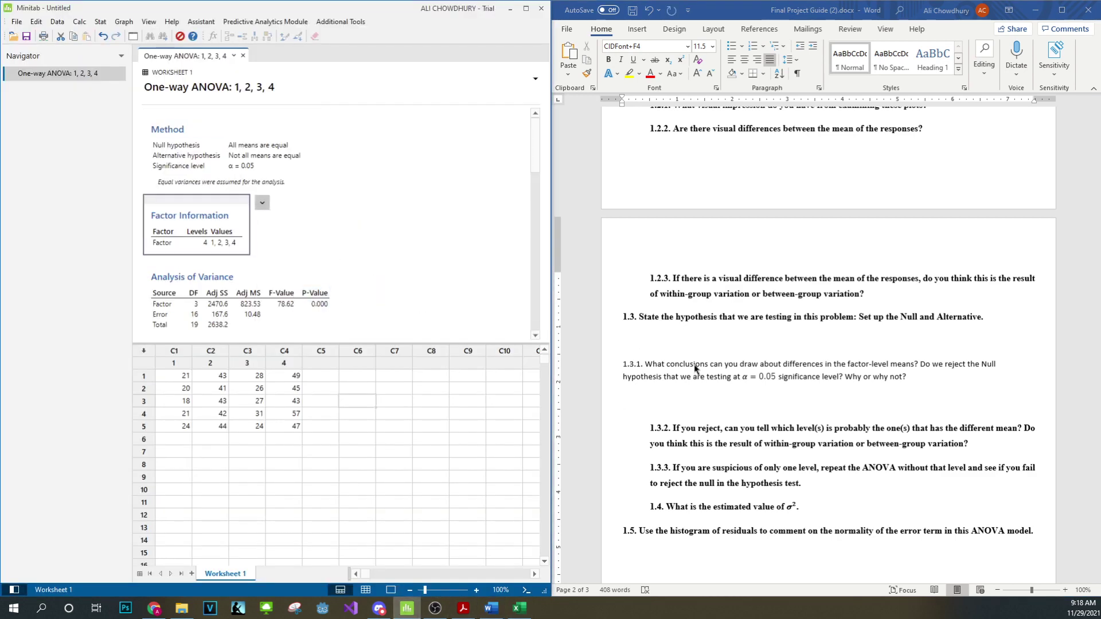
pyautogui.click(712, 395)
pyautogui.hotkey('ctrl', 'v')
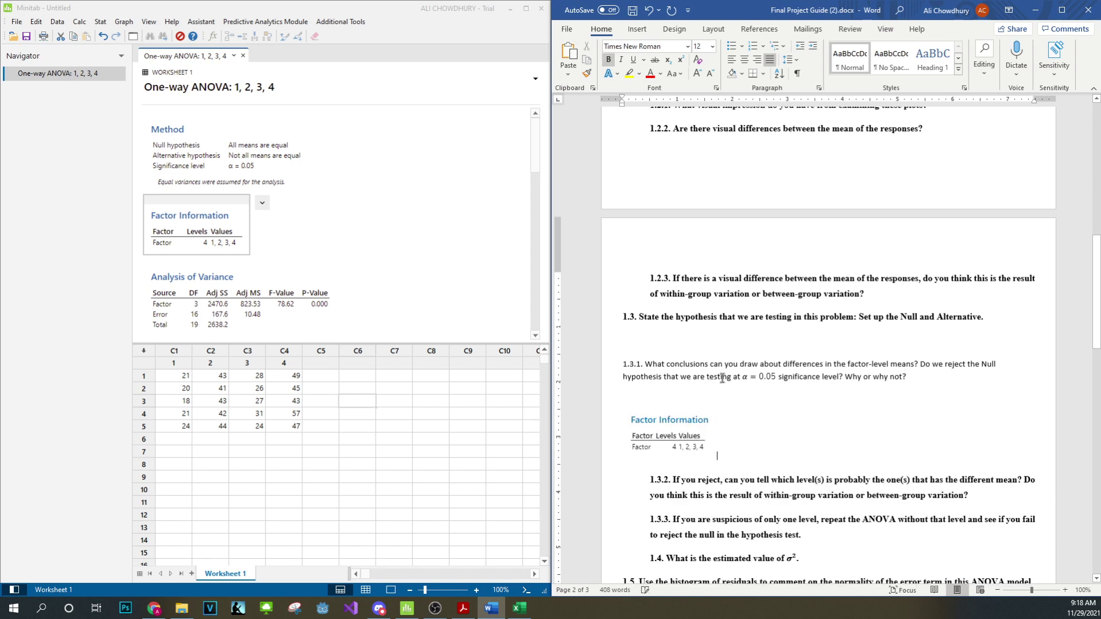
# - Copy the Analysis of Variance table as a picture and paste it below the Factor Information table in Word
pyautogui.scroll(-2, 708, 398)
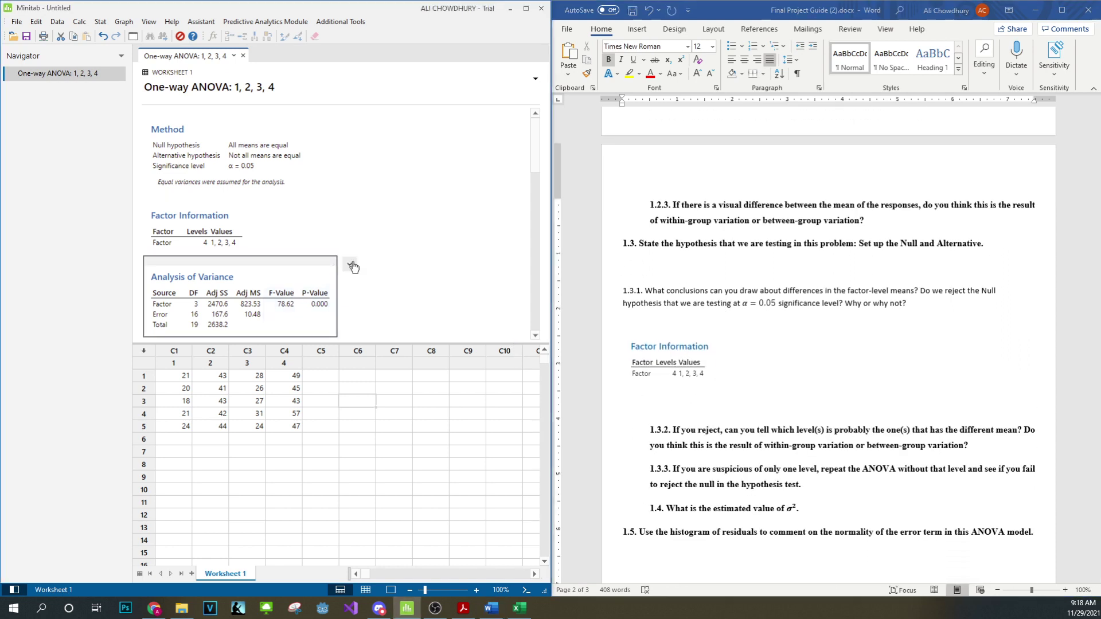
pyautogui.click(350, 263)
pyautogui.click(409, 353)
pyautogui.click(349, 263)
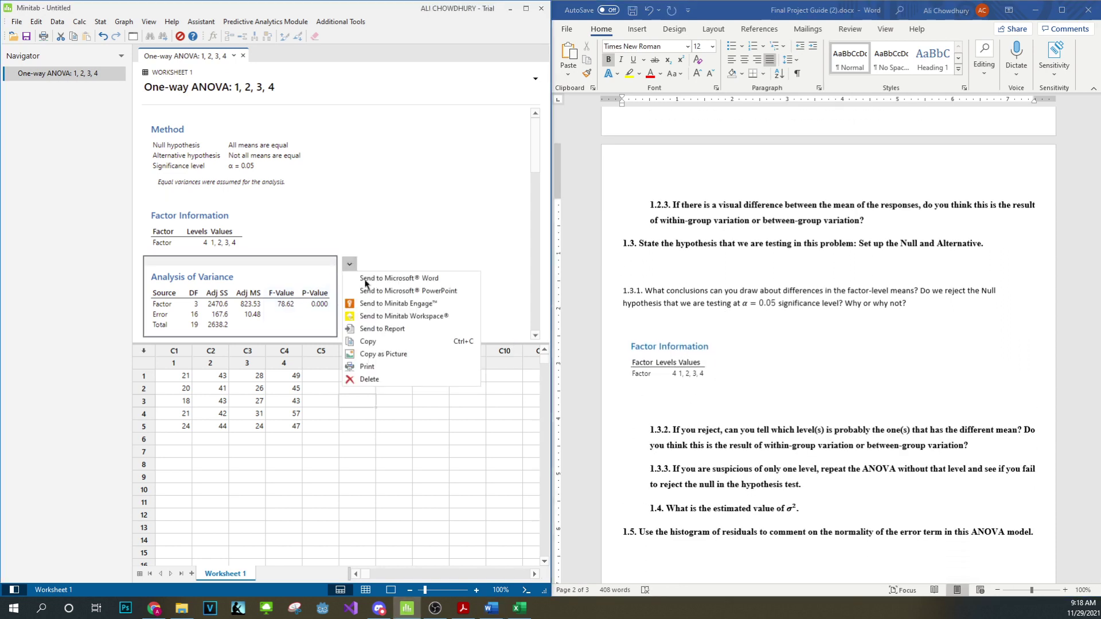
pyautogui.click(434, 354)
pyautogui.click(711, 405)
pyautogui.hotkey('ctrl', 'v')
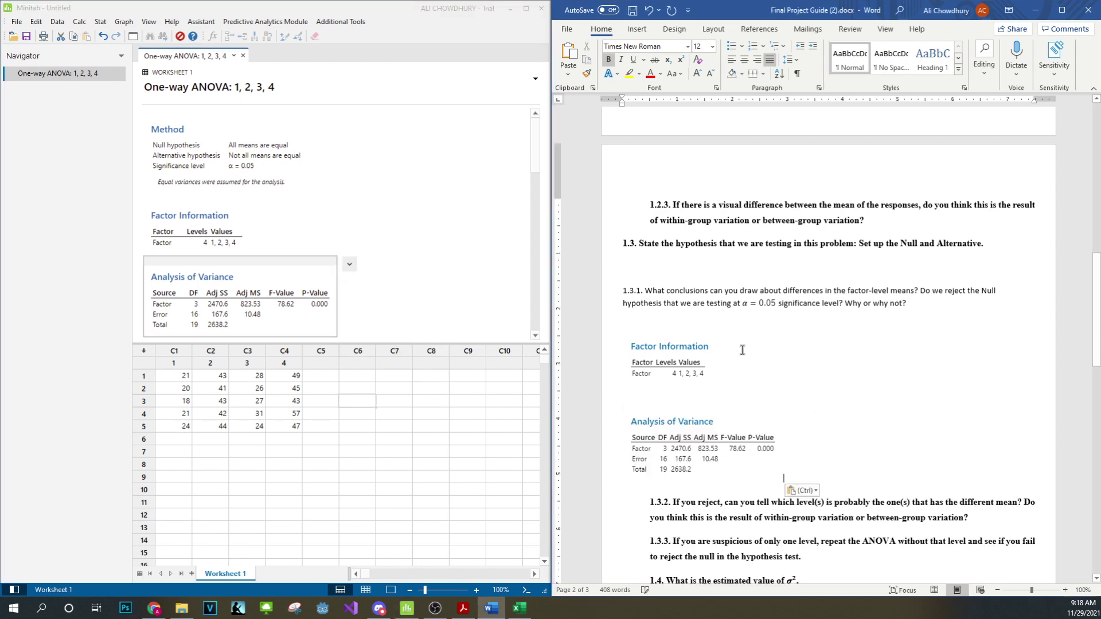
# - Copy the Model Summary table as a picture and paste it on a new line below the Analysis of Variance table in Word
pyautogui.scroll(-3, 717, 373)
pyautogui.scroll(-5, 365, 271)
pyautogui.scroll(3, 365, 271)
pyautogui.click(278, 232)
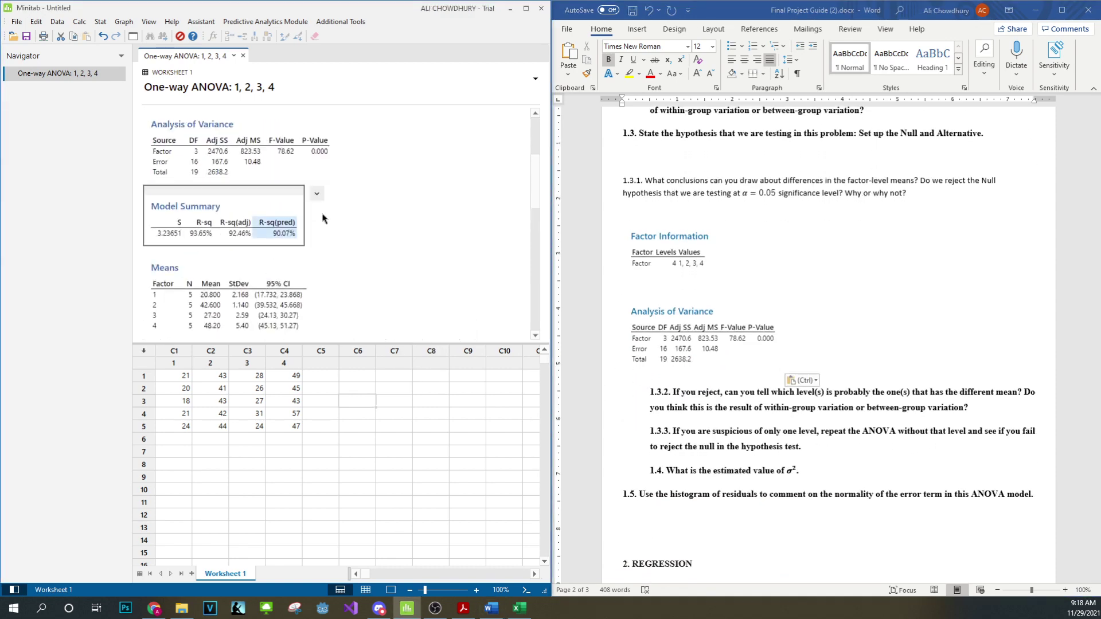
pyautogui.click(316, 194)
pyautogui.click(349, 283)
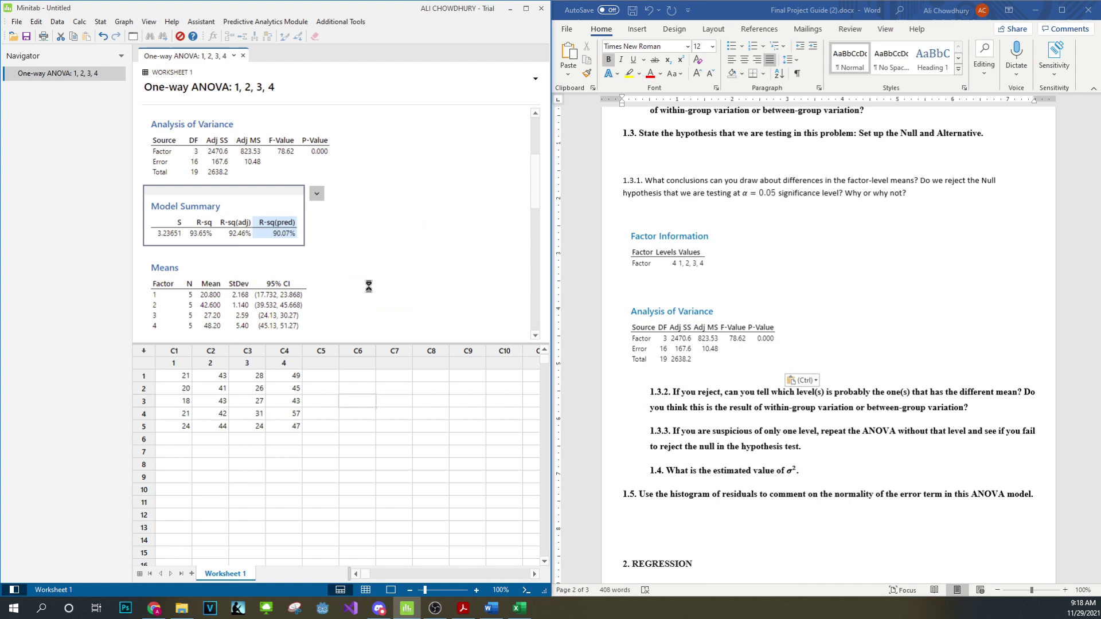
pyautogui.click(810, 360)
pyautogui.press('Return')
pyautogui.hotkey('ctrl', 'v')
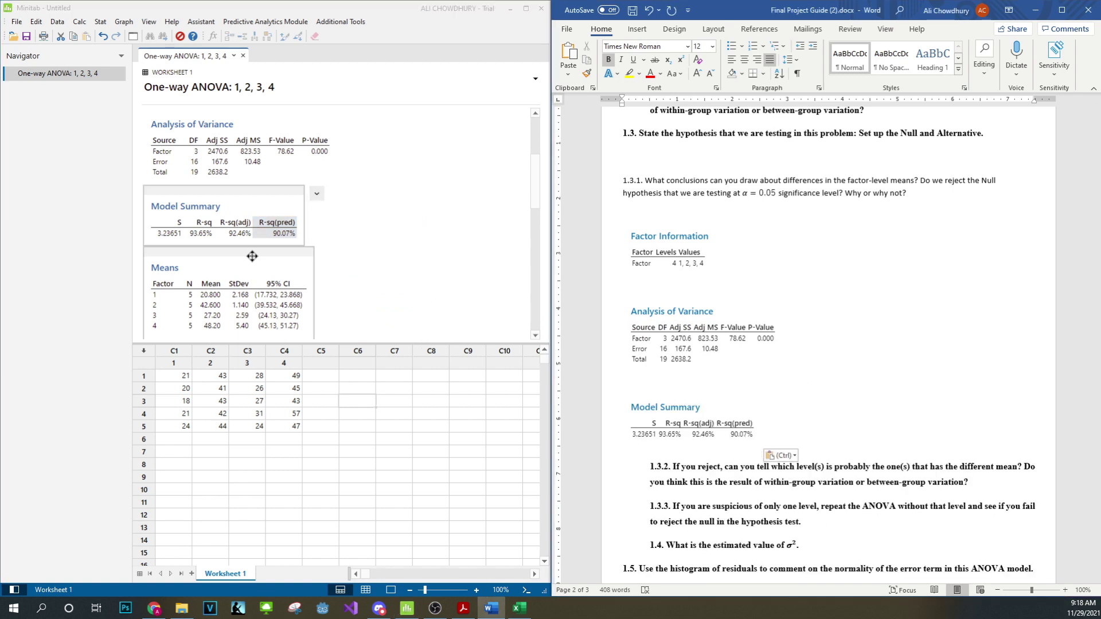
# - Copy the Means table from the ANOVA output as a picture and paste it on a new line below the Model Summary table in Word
pyautogui.scroll(-1, 251, 255)
pyautogui.click(278, 229)
pyautogui.click(325, 182)
pyautogui.click(358, 270)
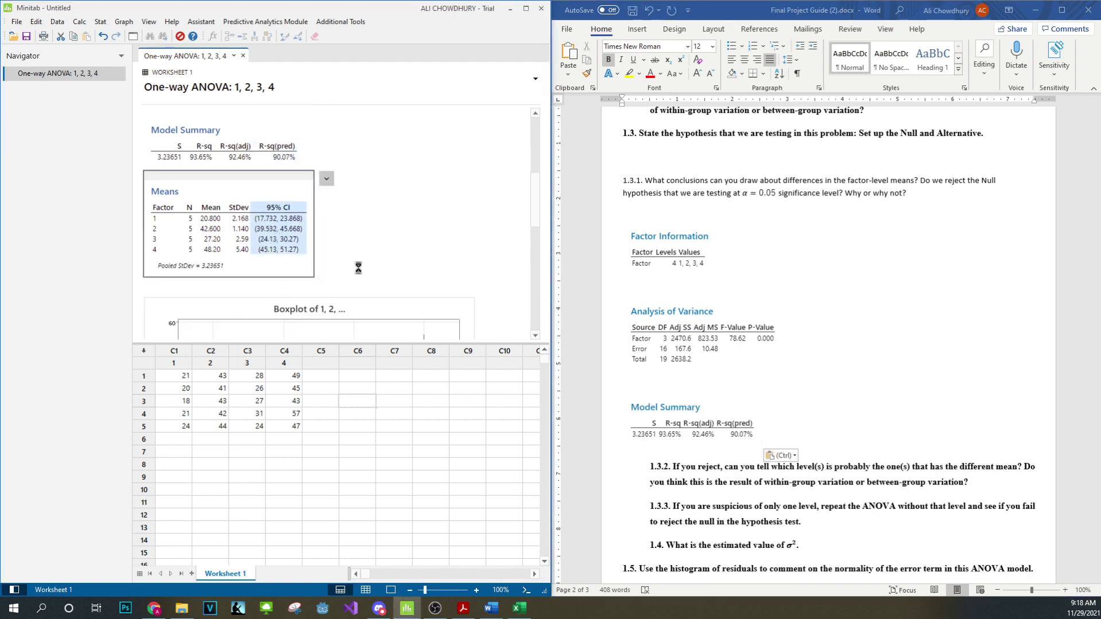
pyautogui.click(808, 431)
pyautogui.press('Return')
pyautogui.hotkey('ctrl', 'v')
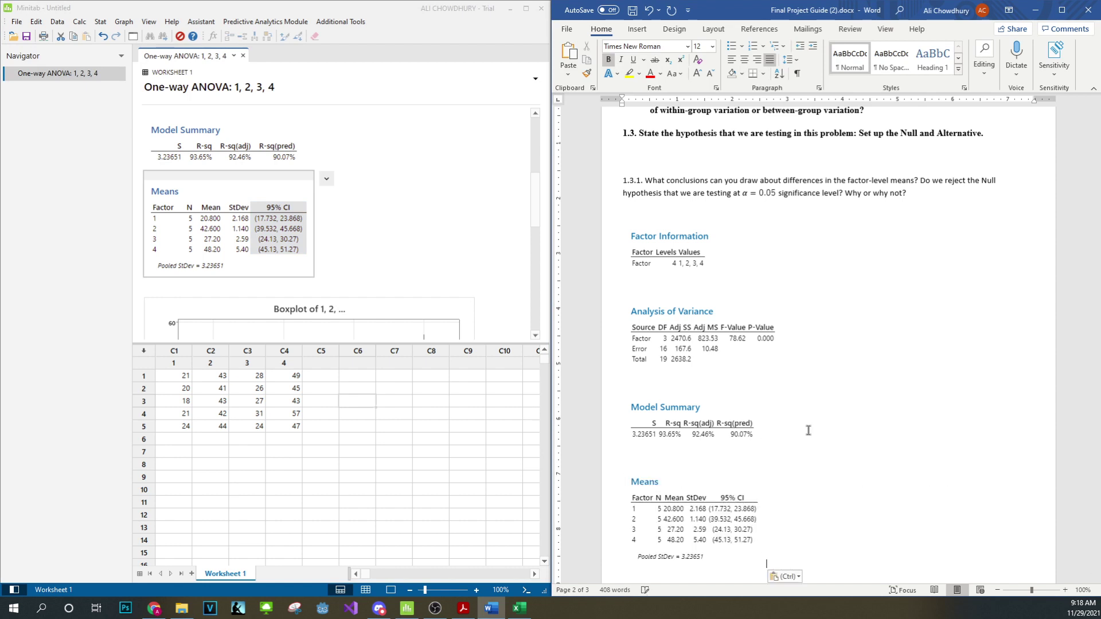
# - Review the boxplot in Word, reopen the One-Way ANOVA setup in Minitab and replace its responses with columns 1 and 3
pyautogui.scroll(-3, 802, 396)
pyautogui.scroll(-4, 798, 354)
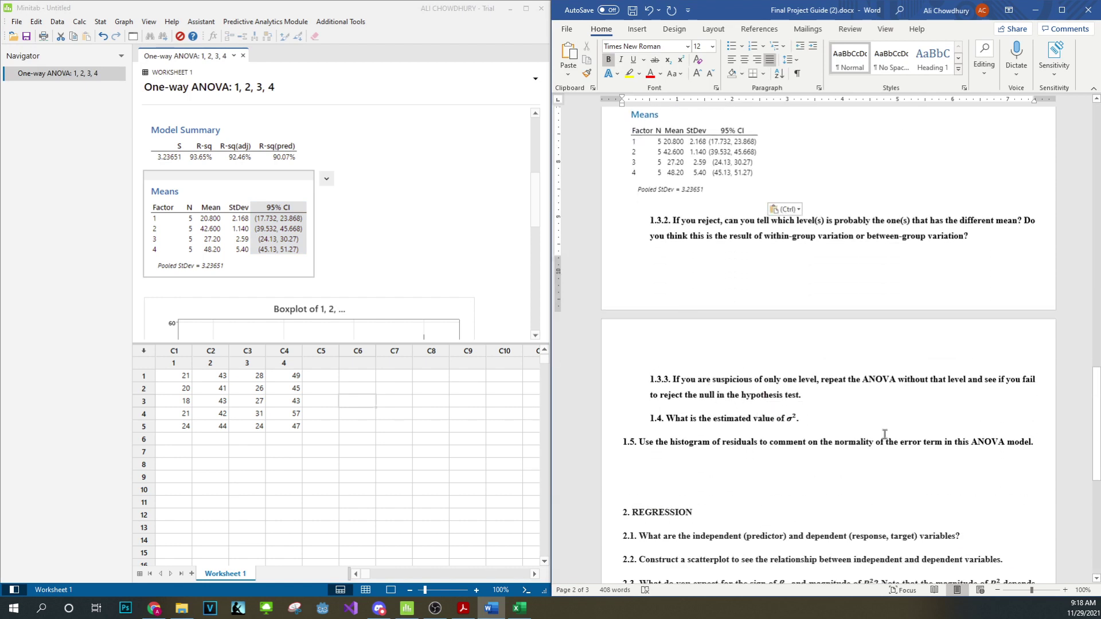
pyautogui.scroll(20, 819, 307)
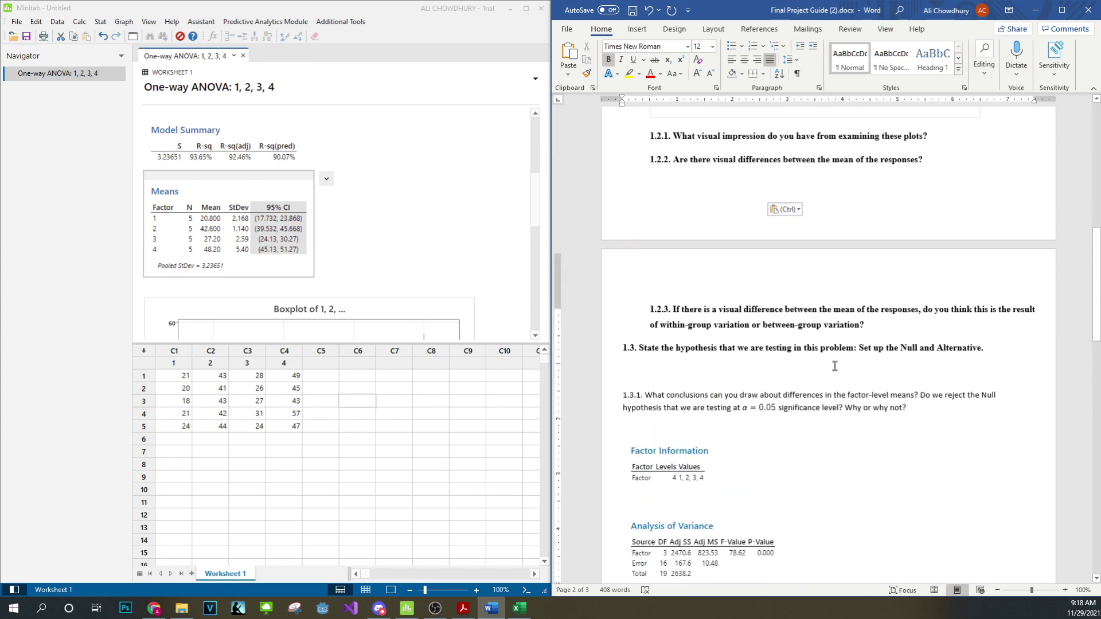
pyautogui.scroll(-3, 819, 400)
pyautogui.click(819, 396)
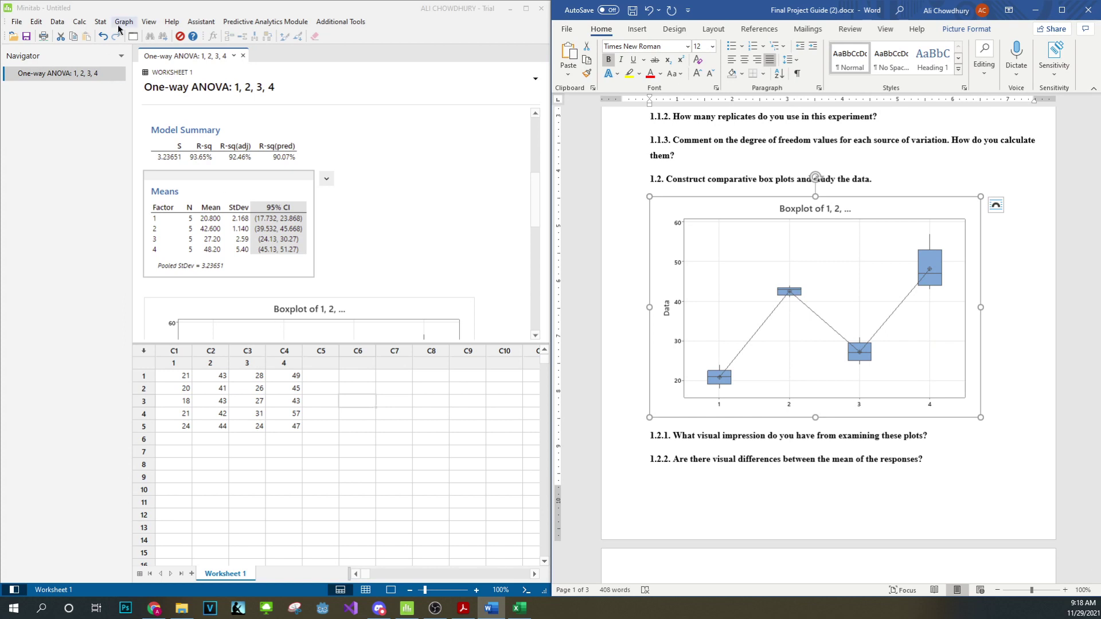
pyautogui.click(101, 21)
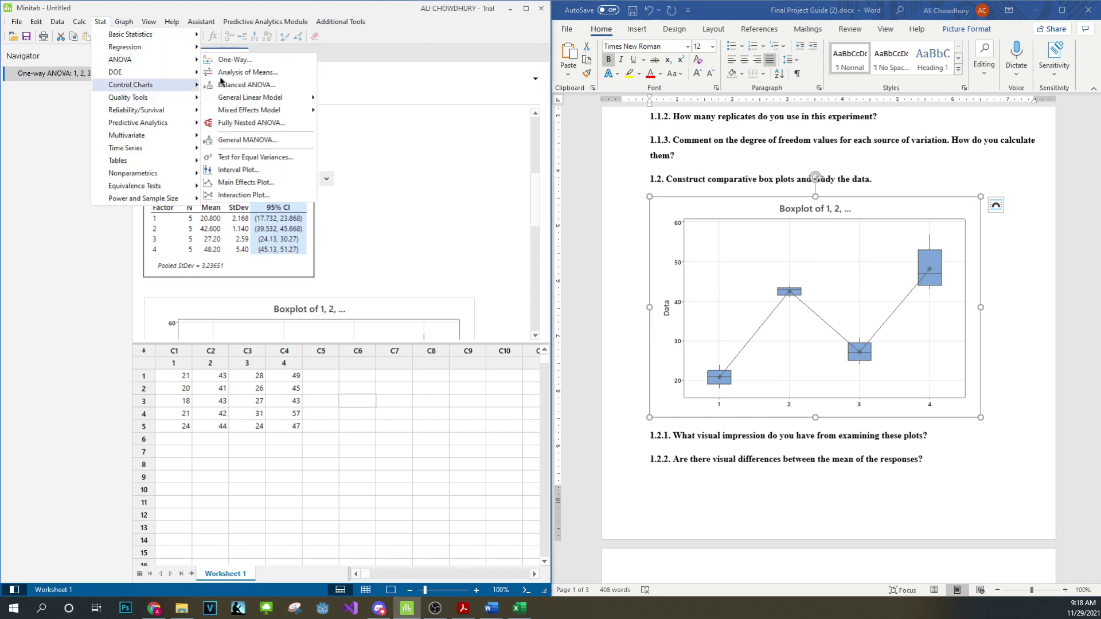
pyautogui.moveTo(143, 59)
pyautogui.click(246, 60)
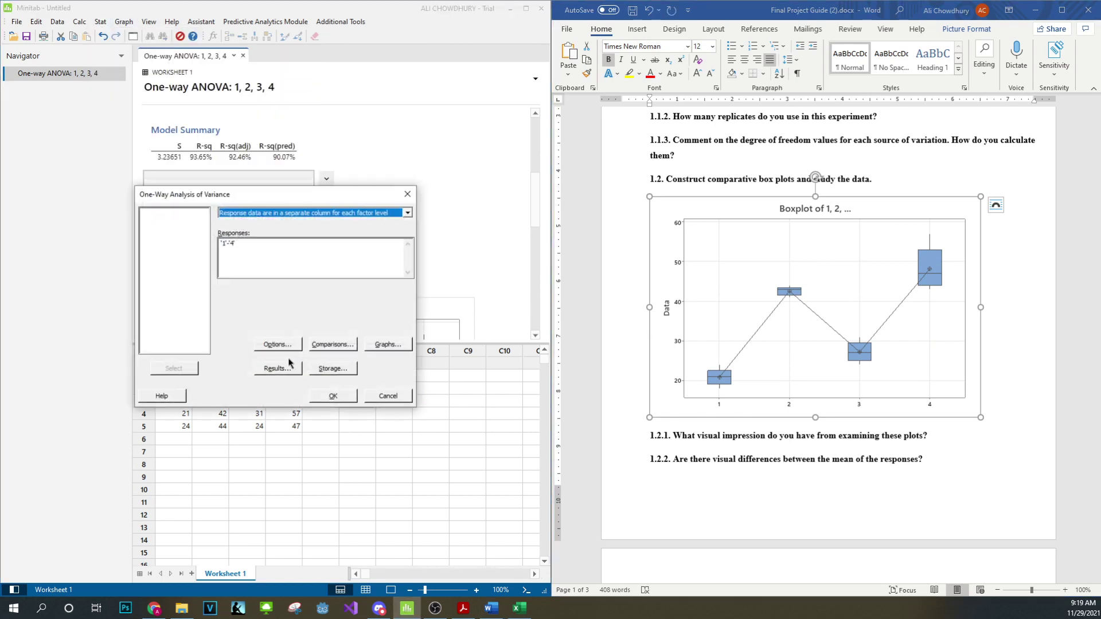
pyautogui.click(244, 250)
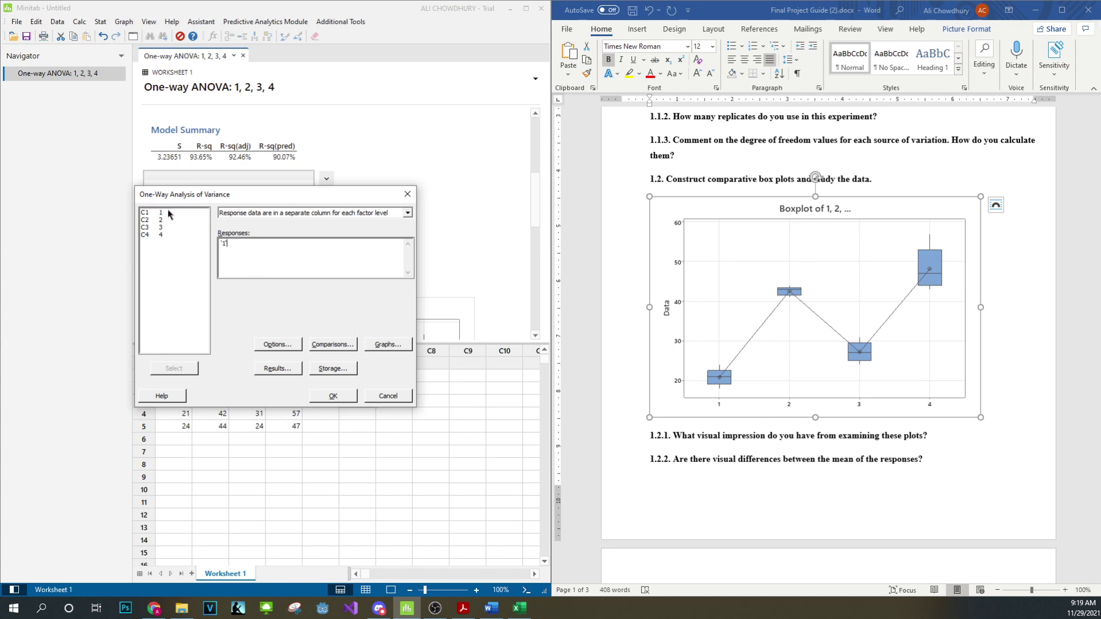
pyautogui.doubleClick(169, 228)
pyautogui.press('BackSpace')
pyautogui.press('BackSpace')
pyautogui.press('BackSpace')
# - Check question 1.3.3 in the Word guide, add column 4 to the ANOVA responses and run the analysis without level 2
pyautogui.scroll(-5, 794, 371)
pyautogui.scroll(-10, 803, 448)
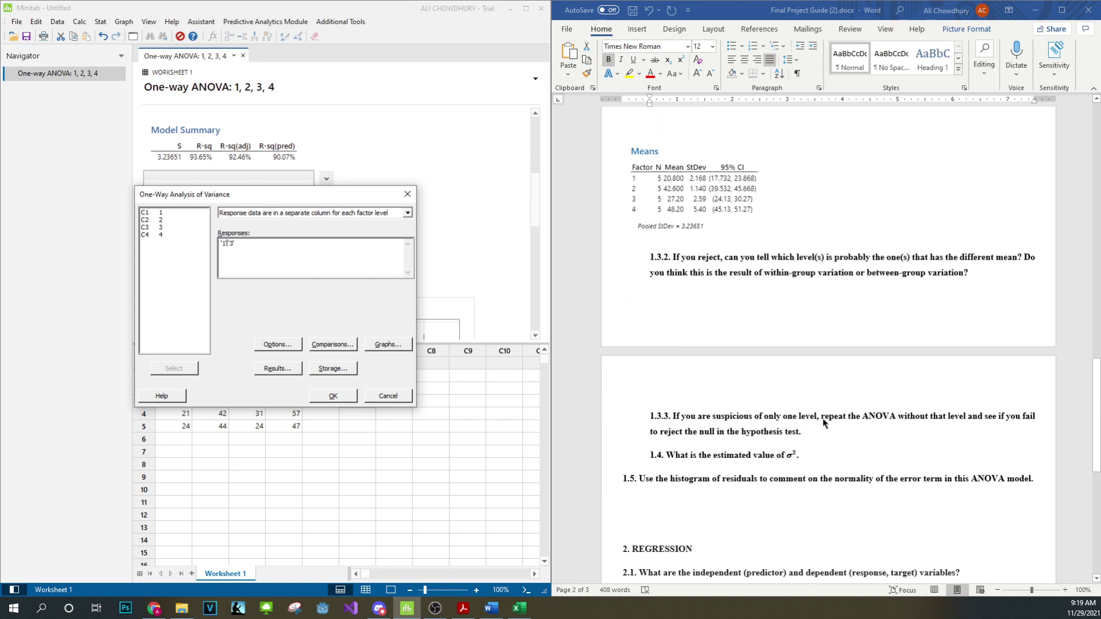
pyautogui.click(748, 418)
pyautogui.scroll(15, 796, 446)
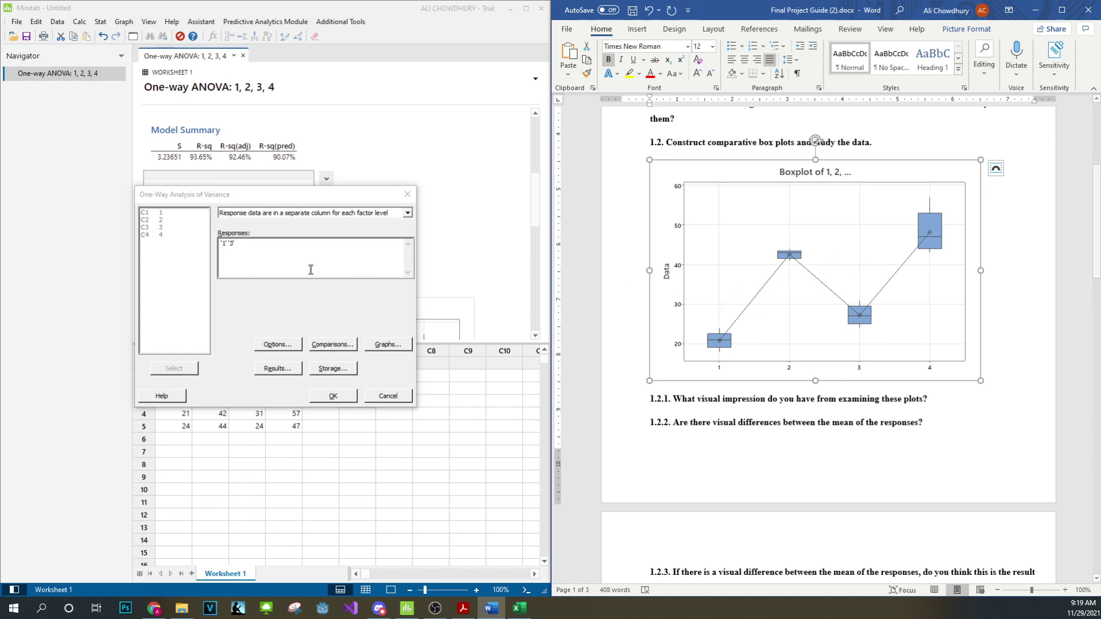
pyautogui.click(269, 246)
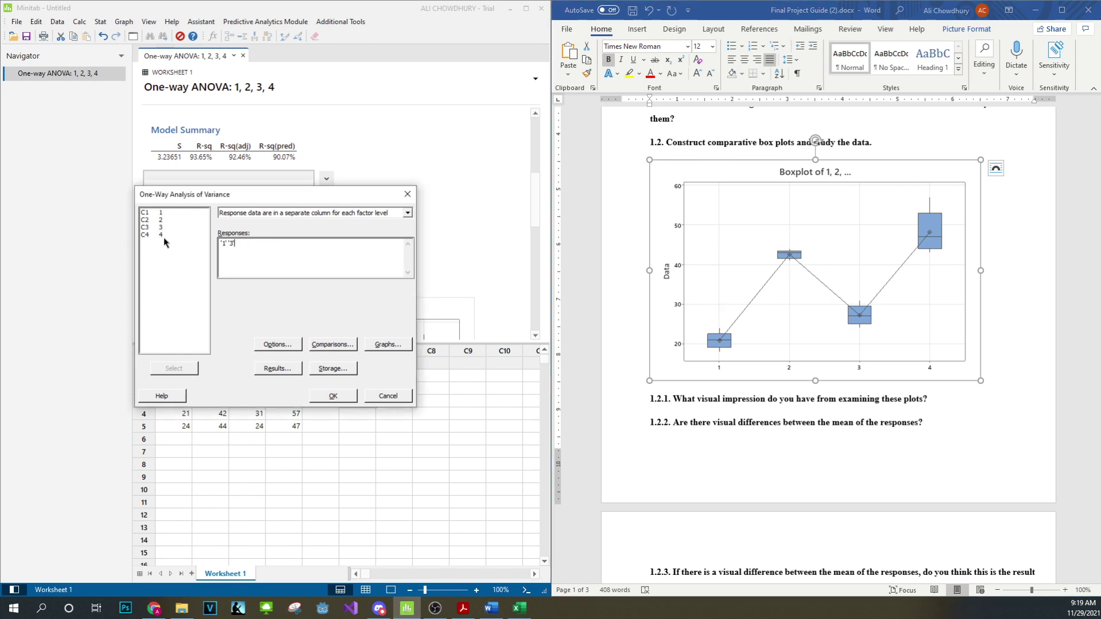
pyautogui.click(386, 346)
pyautogui.click(398, 182)
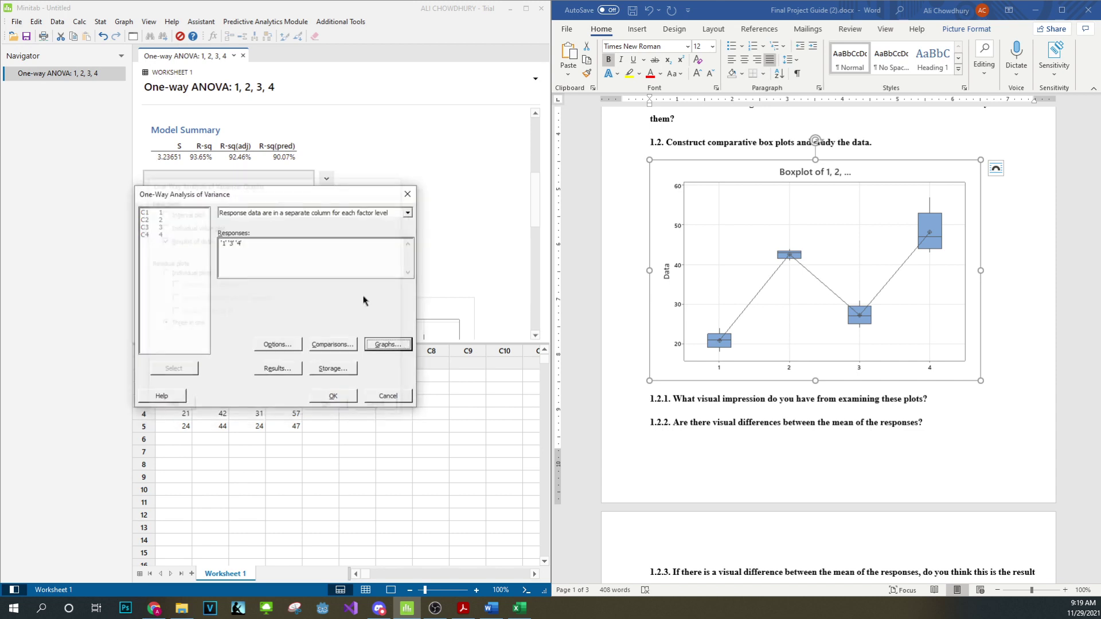
pyautogui.click(352, 400)
# - Compare the boxplots and residual plots of the 1, 3, 4 analysis with those of the 1, 2, 3, 4 analysis
pyautogui.scroll(-10, 361, 269)
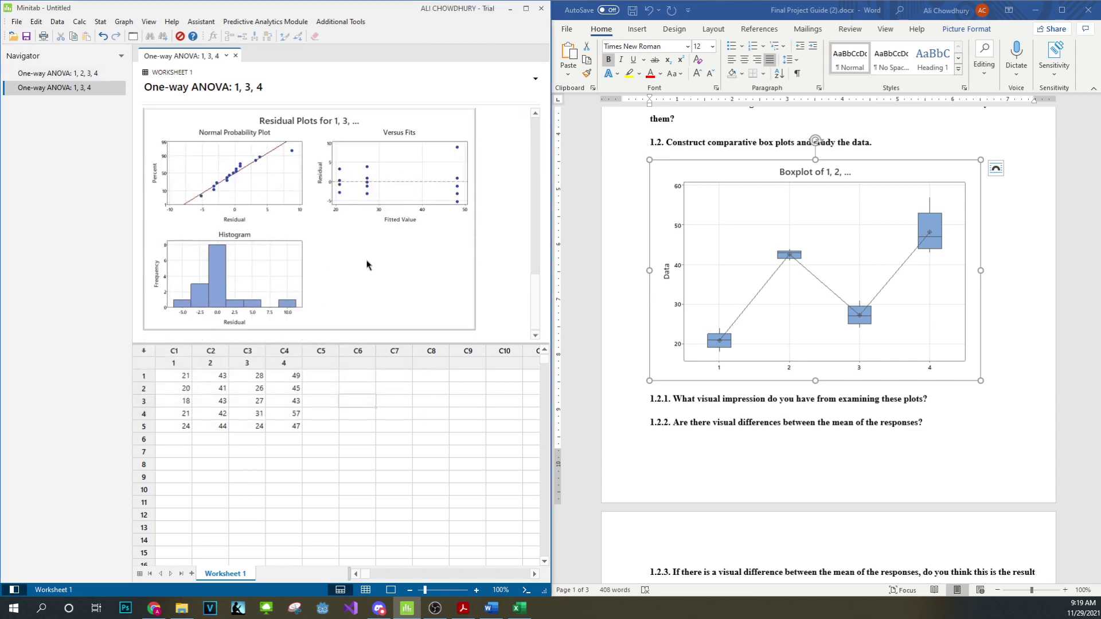
pyautogui.scroll(3, 363, 275)
pyautogui.scroll(-2, 367, 281)
pyautogui.scroll(2, 367, 281)
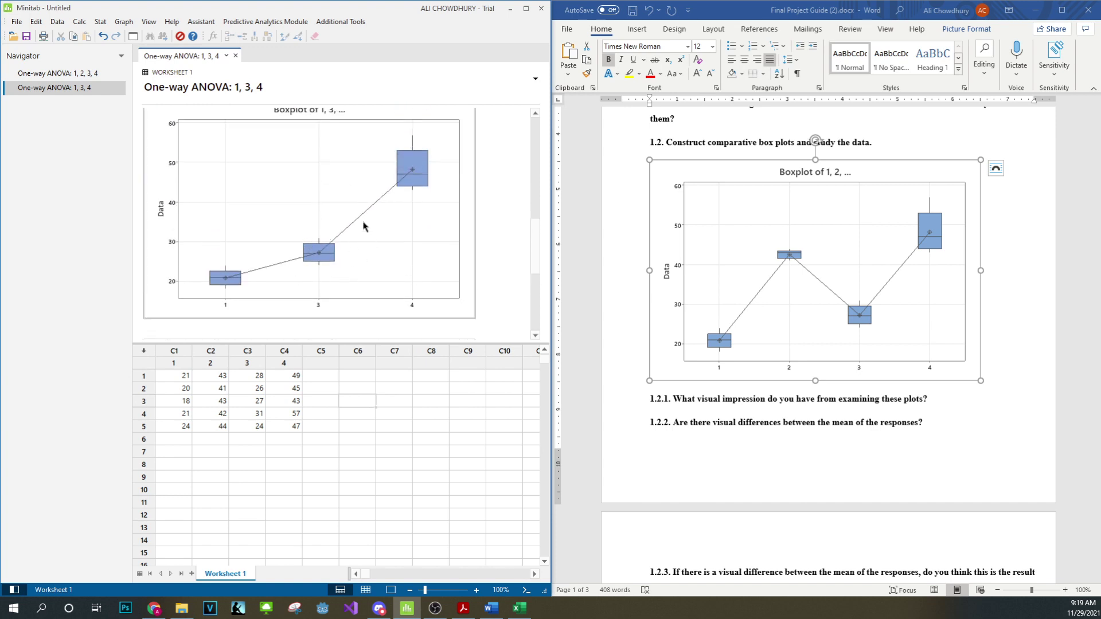
pyautogui.click(92, 74)
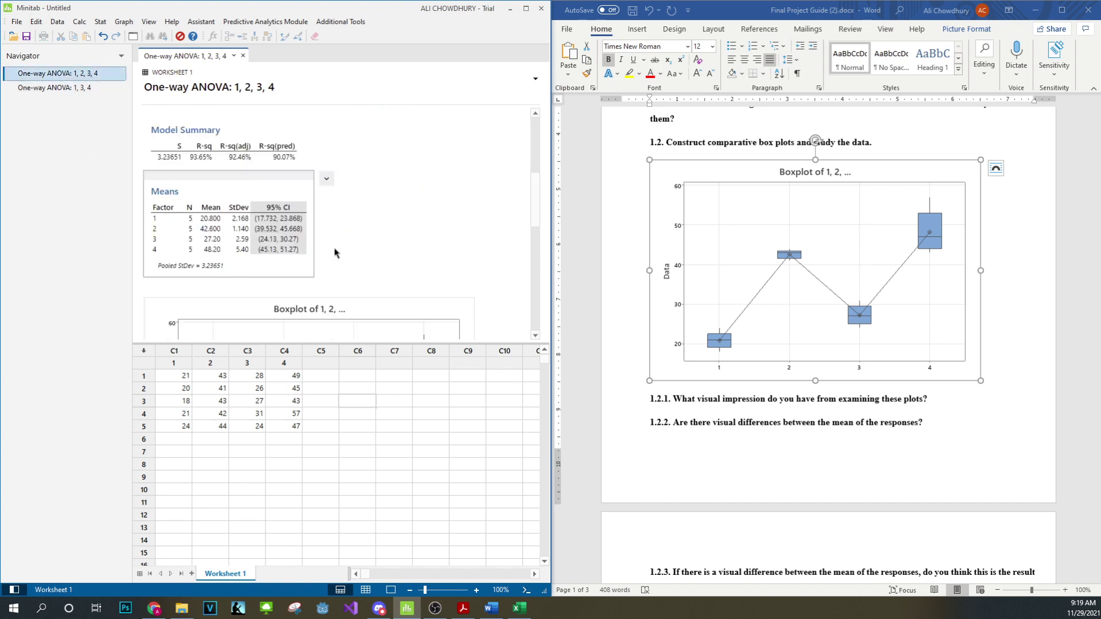
pyautogui.scroll(-5, 329, 255)
pyautogui.scroll(2, 321, 260)
pyautogui.scroll(-2, 305, 265)
pyautogui.scroll(7, 306, 272)
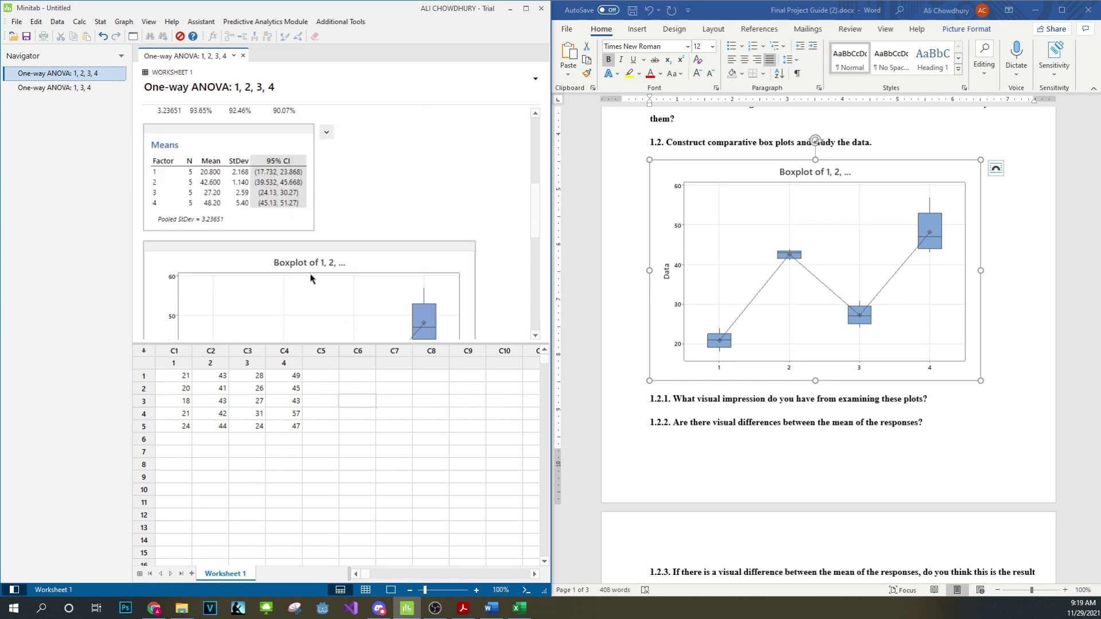
pyautogui.scroll(-2, 298, 247)
pyautogui.click(57, 87)
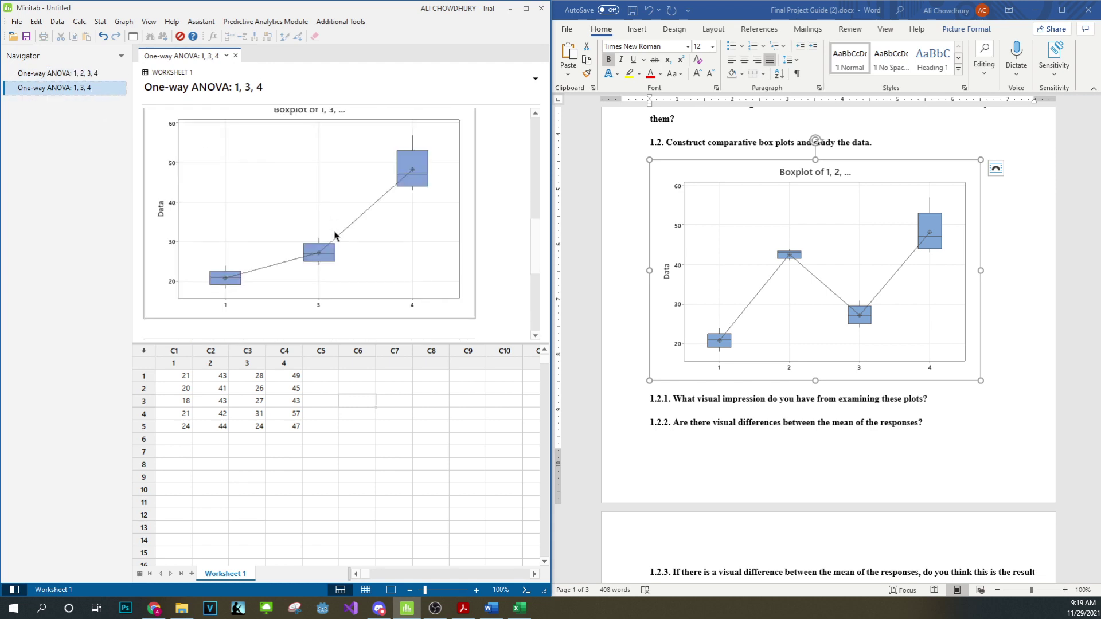
pyautogui.scroll(-4, 338, 241)
pyautogui.scroll(4, 341, 246)
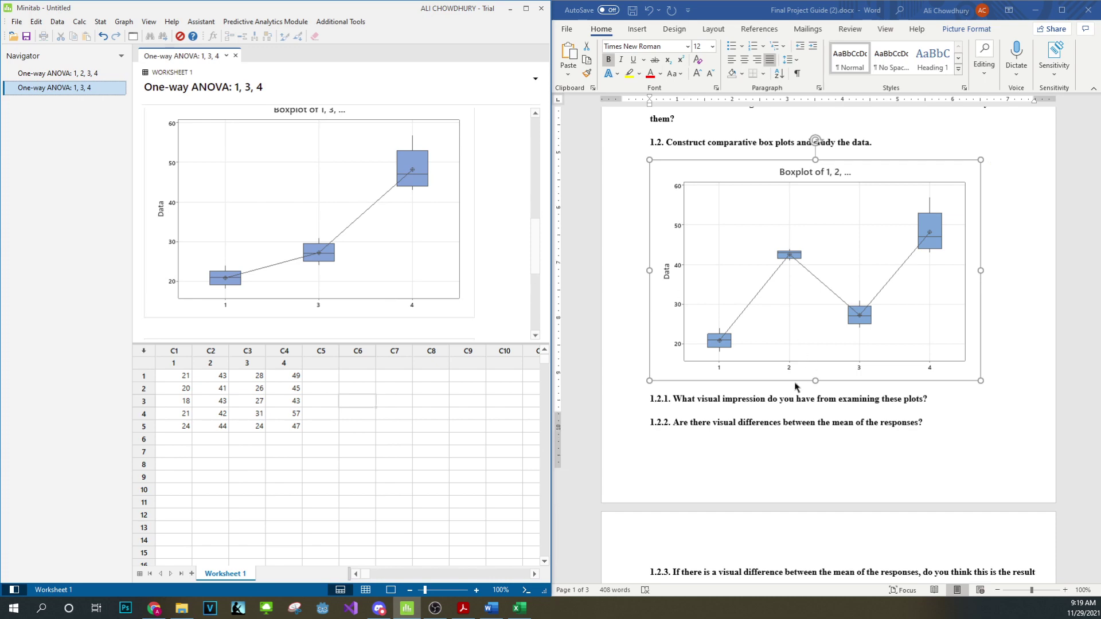
# - Switch to the example PDF and examine its 1.3.3 answer, including the hypotheses and ANOVA tables without the suspicious level
pyautogui.scroll(-3, 800, 412)
pyautogui.scroll(-7, 800, 412)
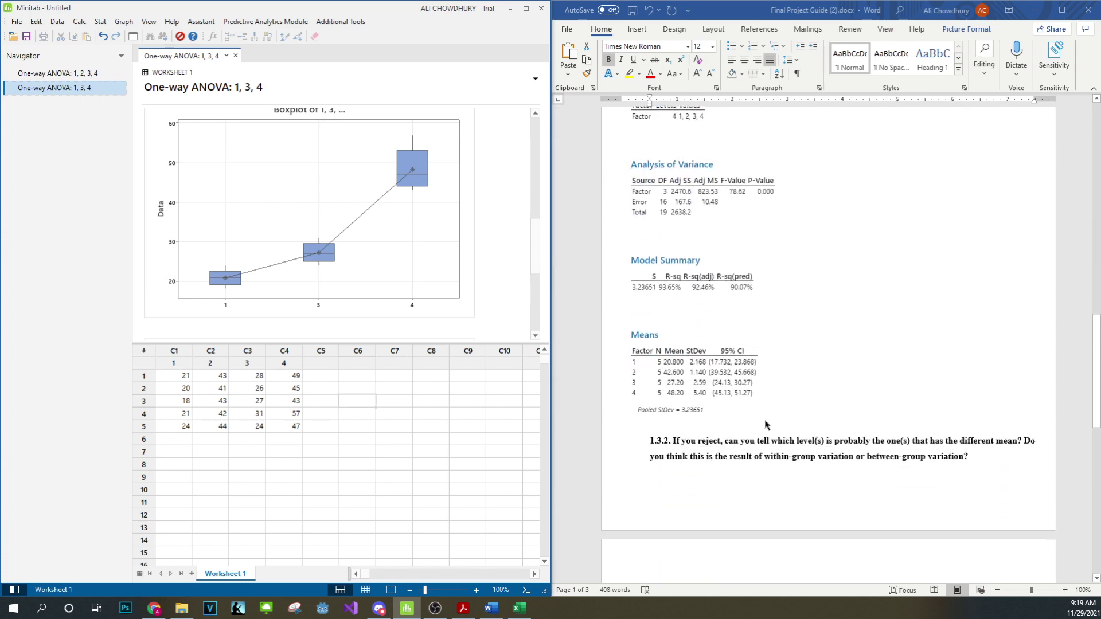
pyautogui.click(461, 610)
pyautogui.scroll(-2, 366, 299)
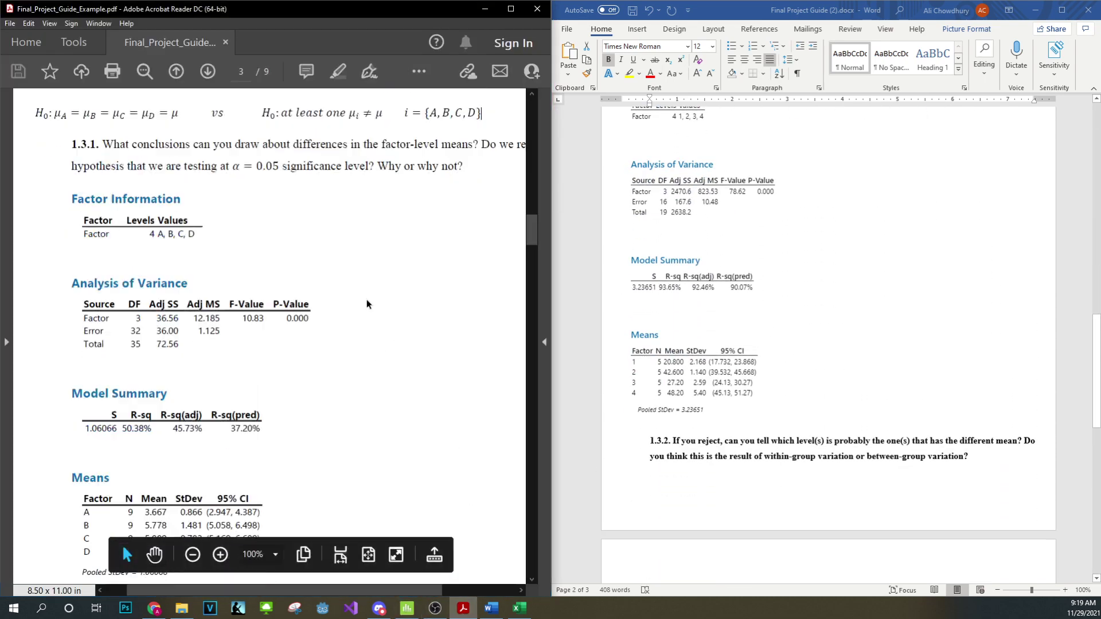
pyautogui.scroll(-15, 363, 318)
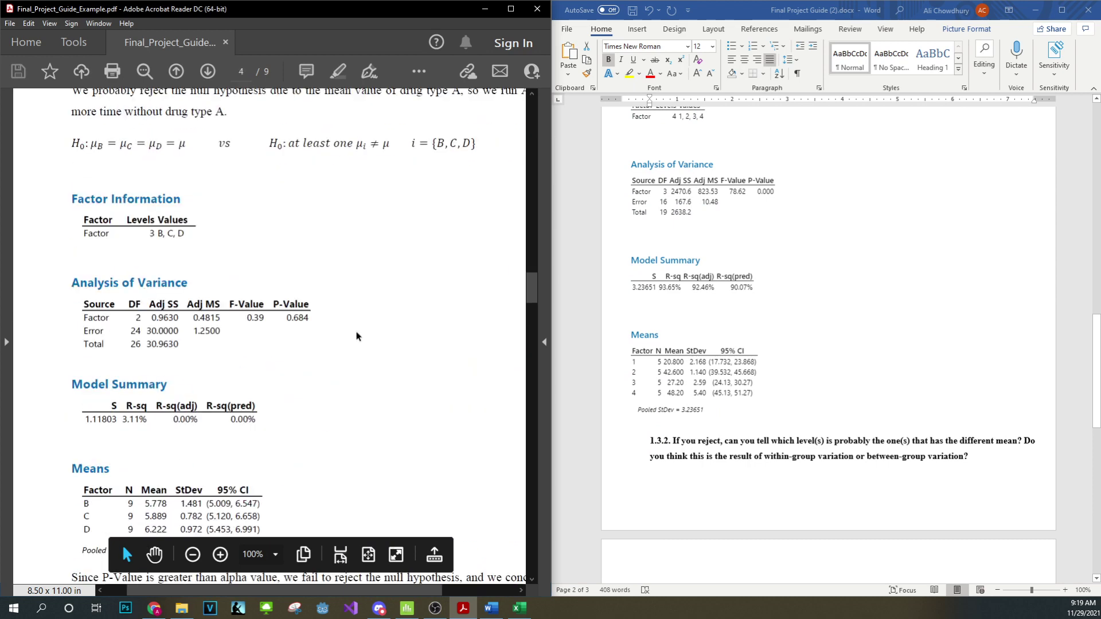
pyautogui.scroll(4, 356, 336)
pyautogui.scroll(-3, 291, 321)
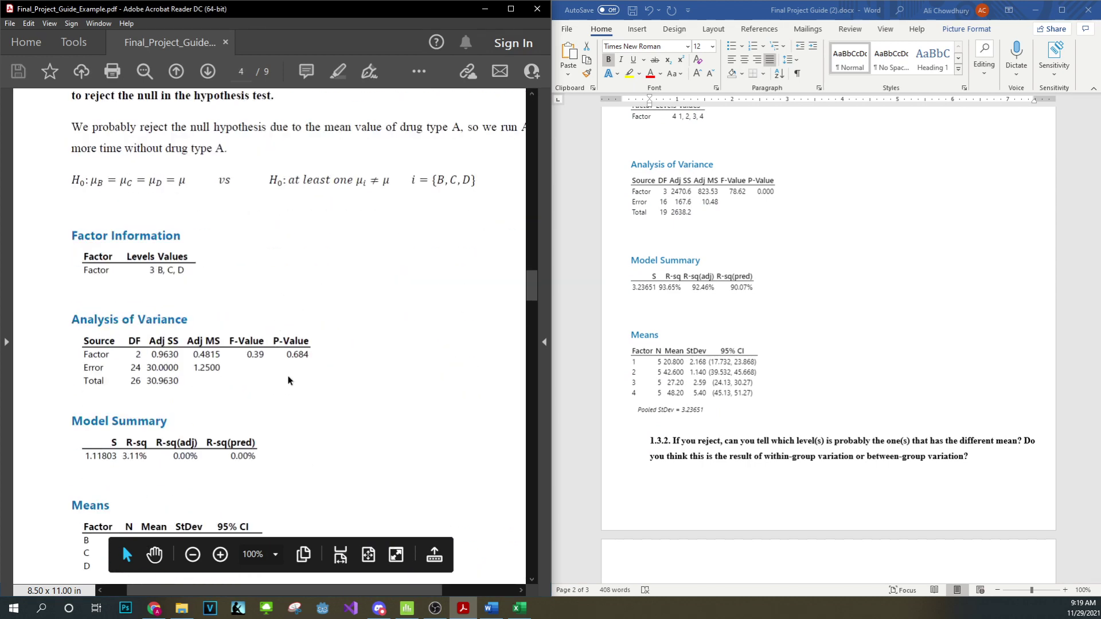
pyautogui.scroll(-7, 763, 402)
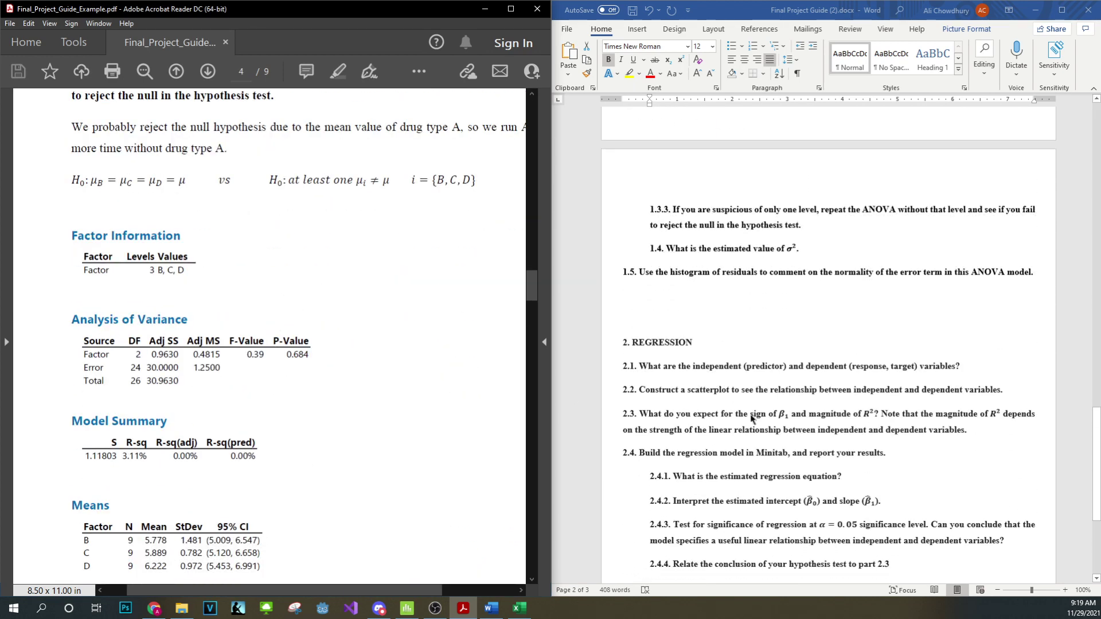
pyautogui.scroll(3, 751, 419)
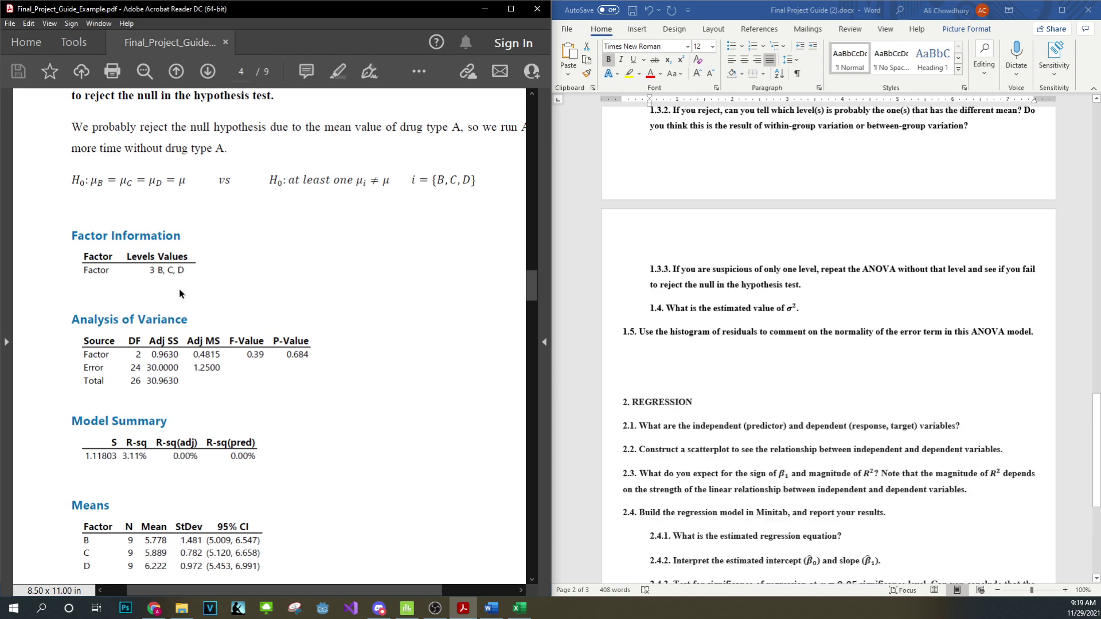
pyautogui.scroll(-3, 234, 345)
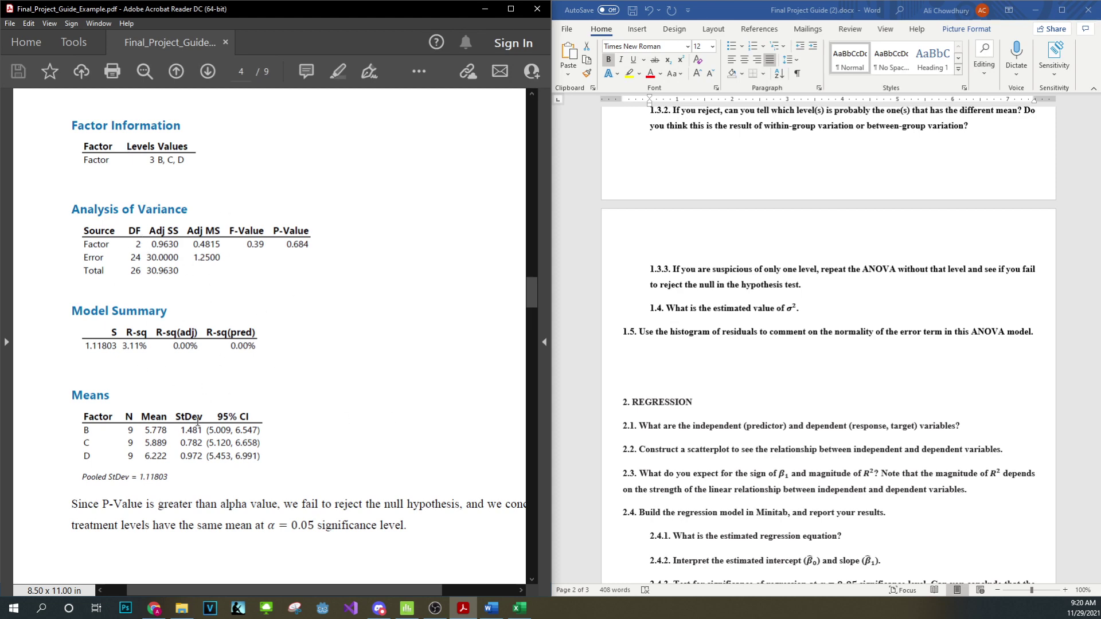
pyautogui.scroll(5, 254, 304)
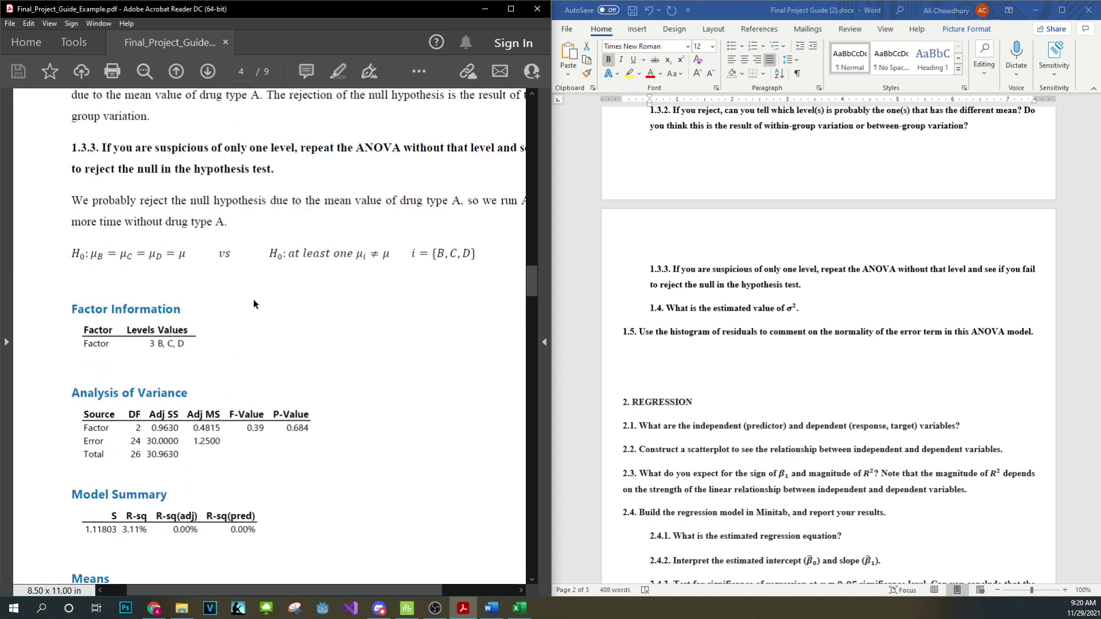
pyautogui.moveTo(67, 250); pyautogui.dragTo(476, 255)
pyautogui.click(417, 336)
# - Read the example PDF's answers to questions 1.4 and 1.5 and locate the same questions in the Word guide
pyautogui.scroll(-10, 324, 360)
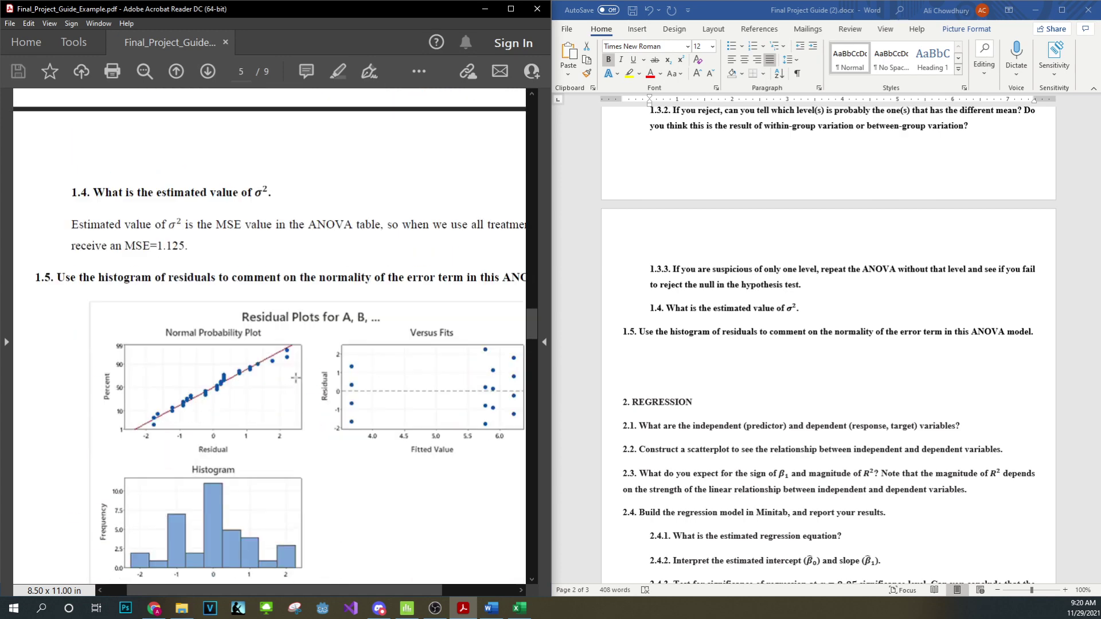
pyautogui.scroll(-3, 292, 356)
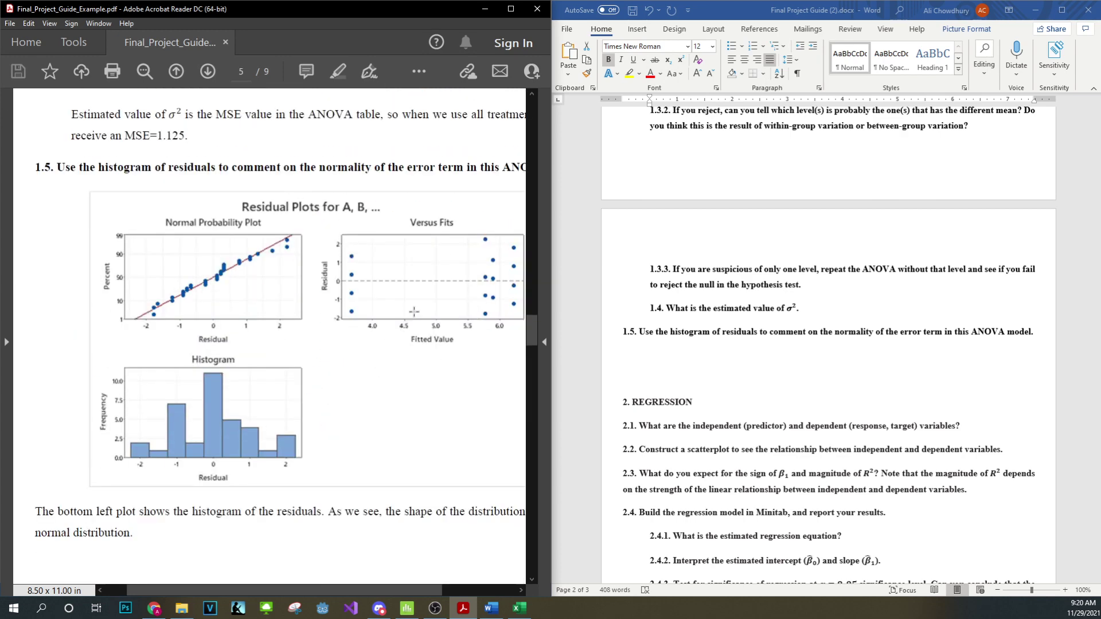
pyautogui.scroll(-3, 763, 324)
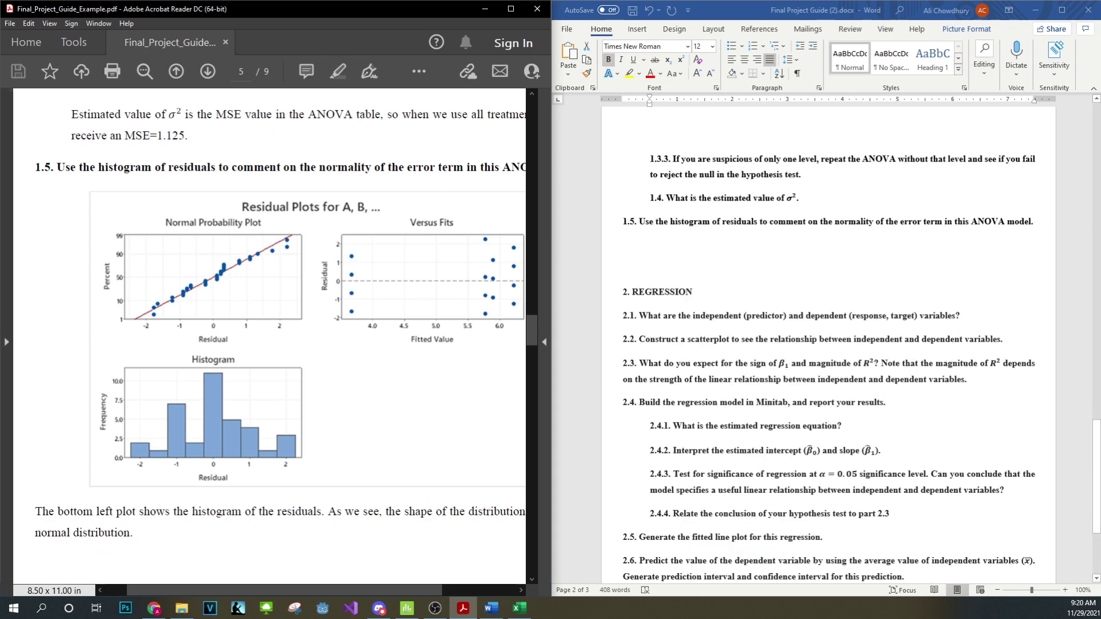
# - Copy the residual plots of the 1, 2, 3, 4 analysis in Minitab and paste them on a new line below question 1.5 in Word
pyautogui.hotkey('alt', 'Tab')
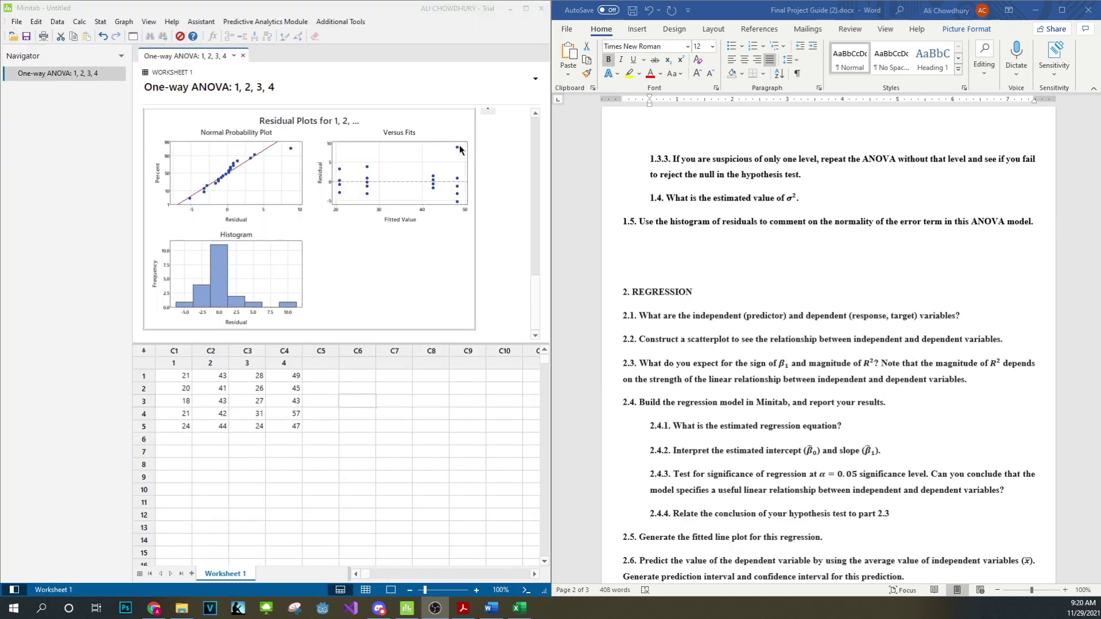
pyautogui.rightClick(490, 119)
pyautogui.click(516, 182)
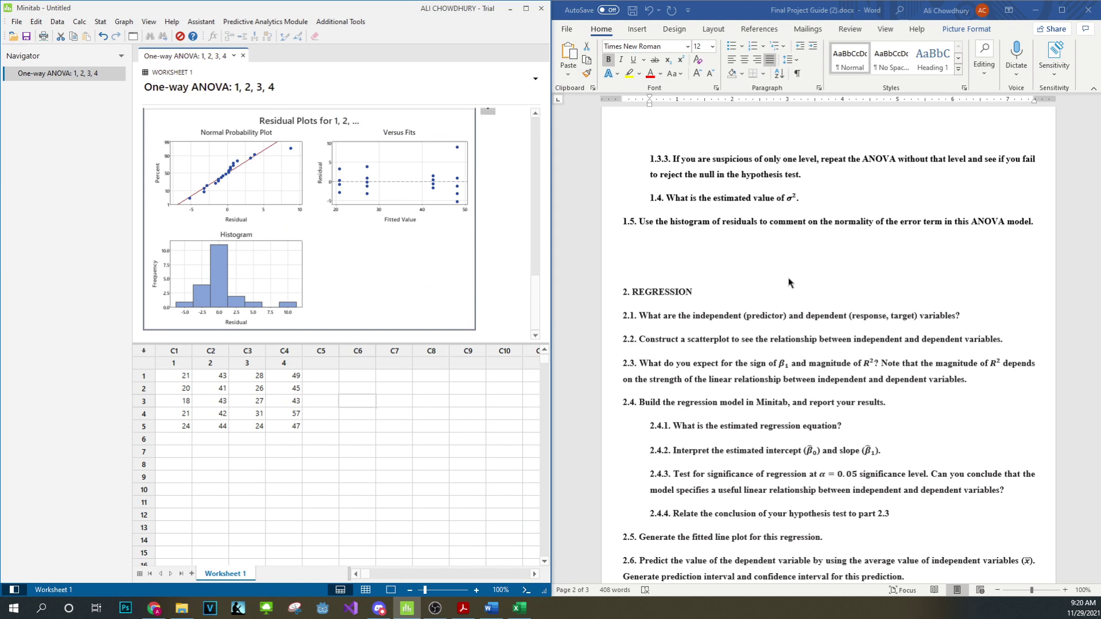
pyautogui.click(777, 253)
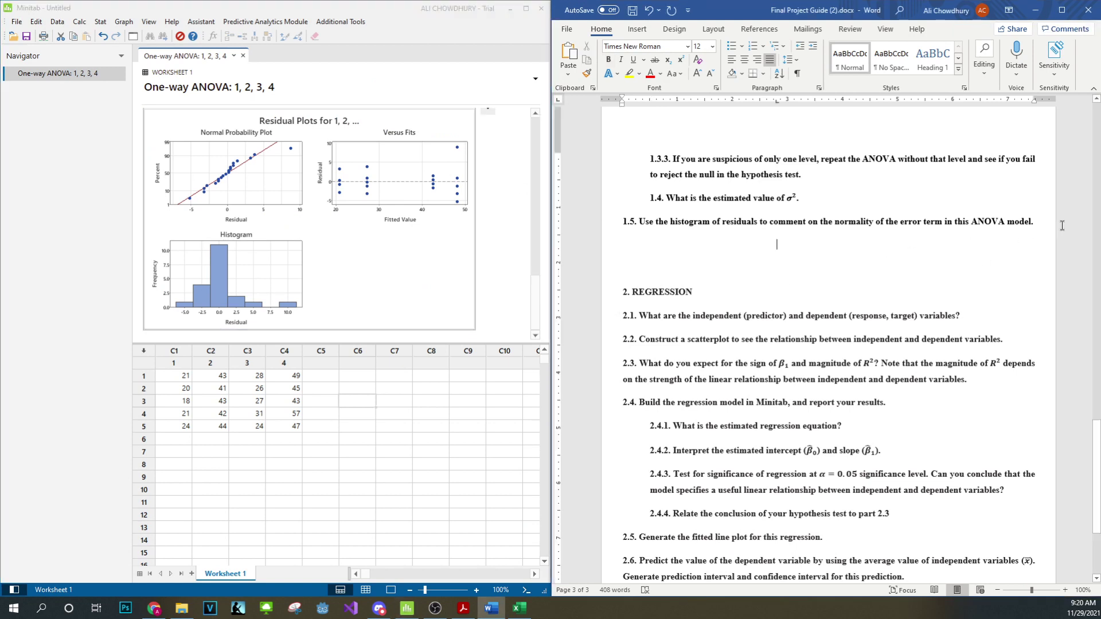
pyautogui.click(1038, 223)
pyautogui.press('Return')
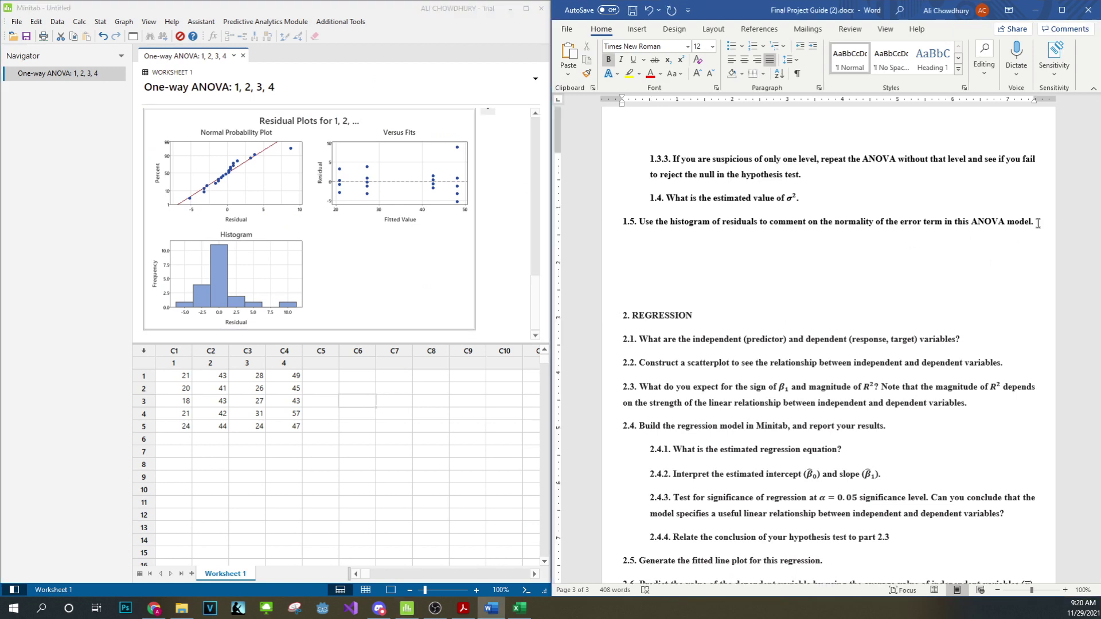
pyautogui.hotkey('ctrl', 'v')
# - Return to the example PDF and read its comment on the shape of the residual histogram under question 1.5
pyautogui.click(463, 608)
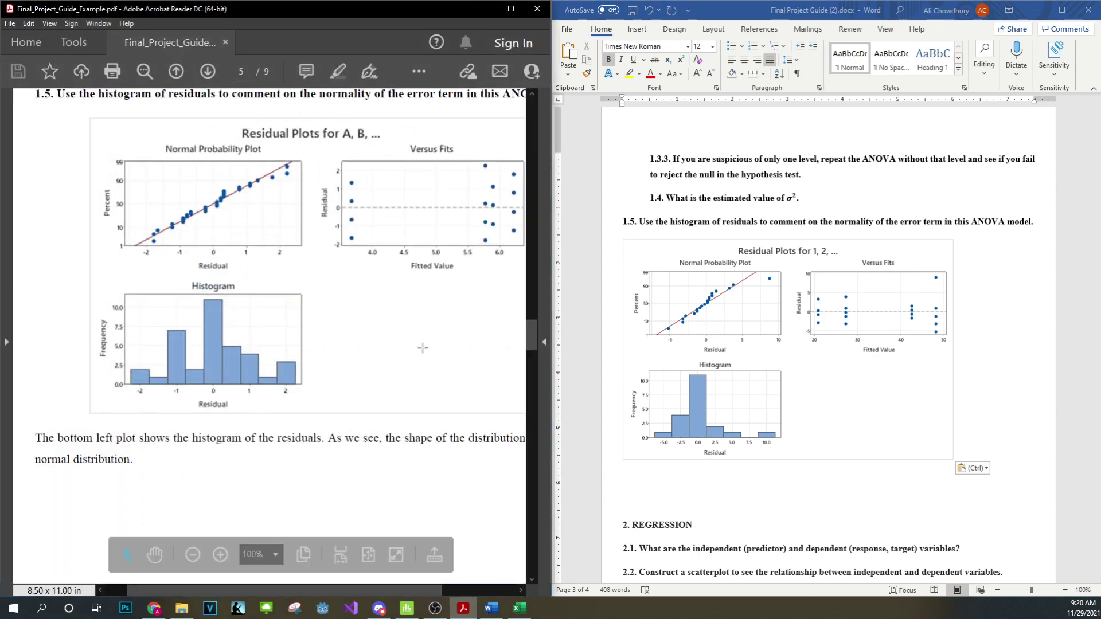
pyautogui.scroll(1, 423, 348)
pyautogui.click(423, 348)
pyautogui.click(344, 468)
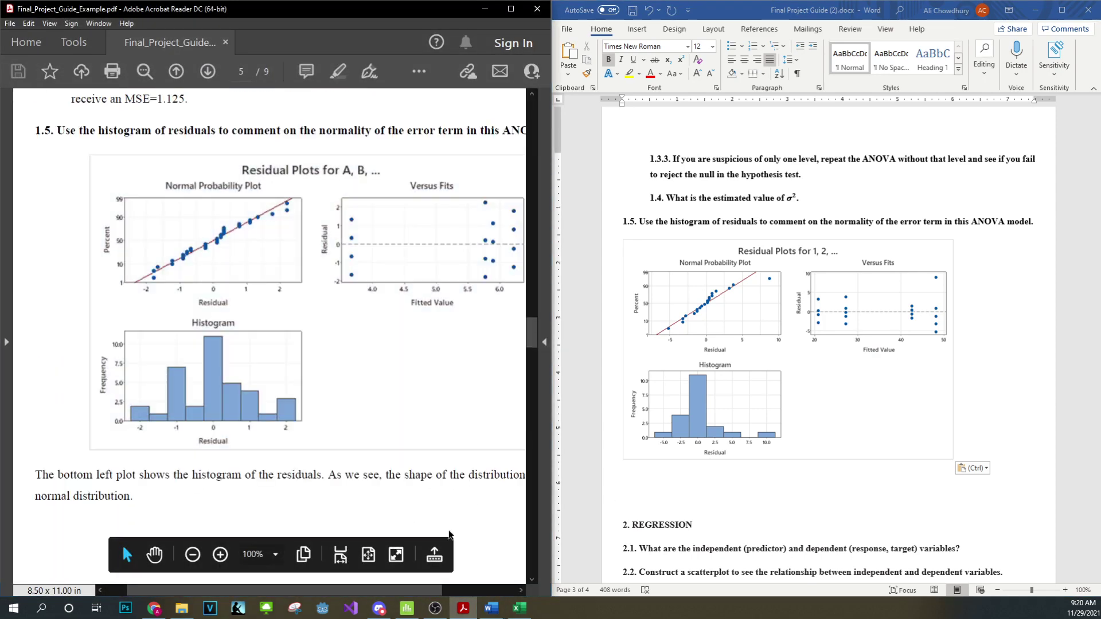
# - View the example PDF's full 1.5 answer and look over regression questions 2.1 to 2.4.1 in the Word guide
pyautogui.scroll(-1, 332, 477)
pyautogui.scroll(-1, 267, 446)
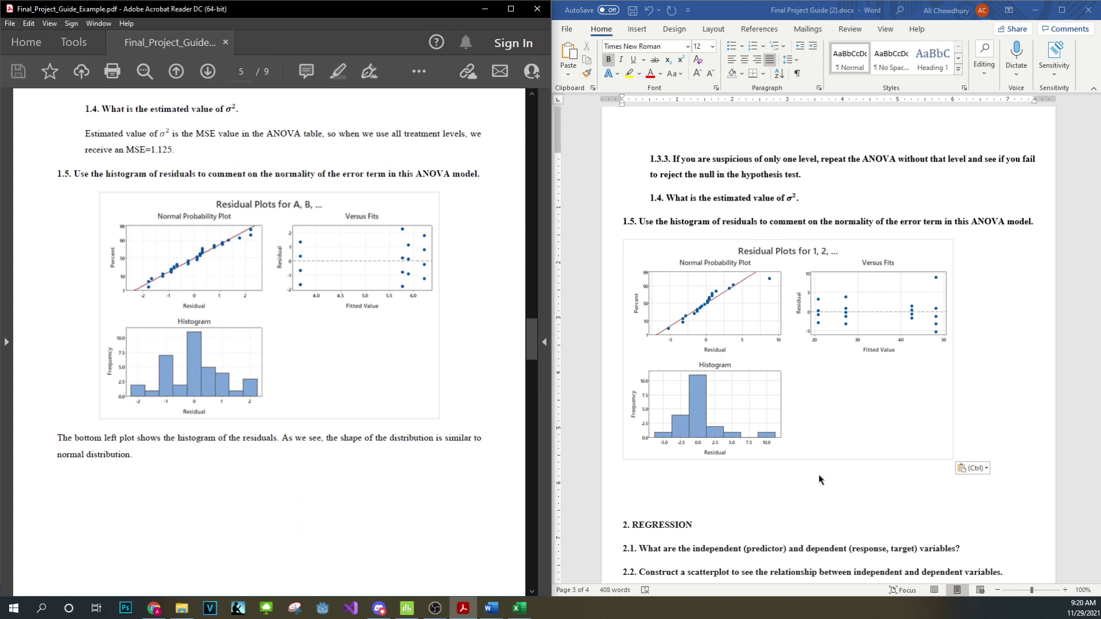
pyautogui.click(739, 440)
pyautogui.scroll(-2, 733, 441)
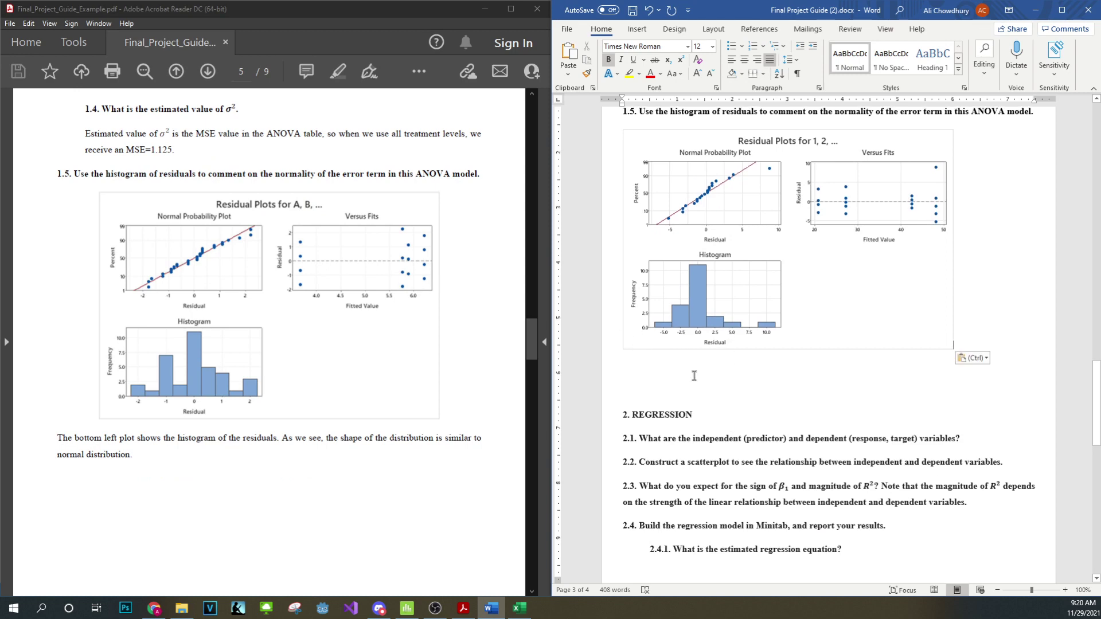
pyautogui.scroll(-2, 734, 356)
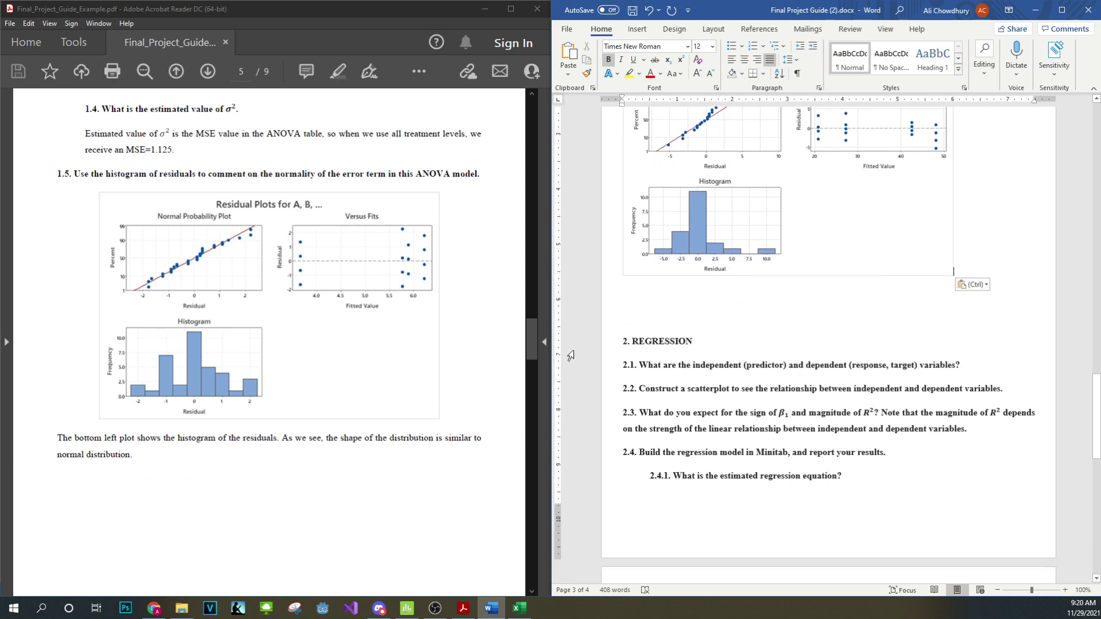
# - Copy the Minutes of exposure and Number of bacteria table from the REGRESSION sheet of Project_File_7.xlsx into Minitab columns C7 and C8, headers included
pyautogui.click(484, 8)
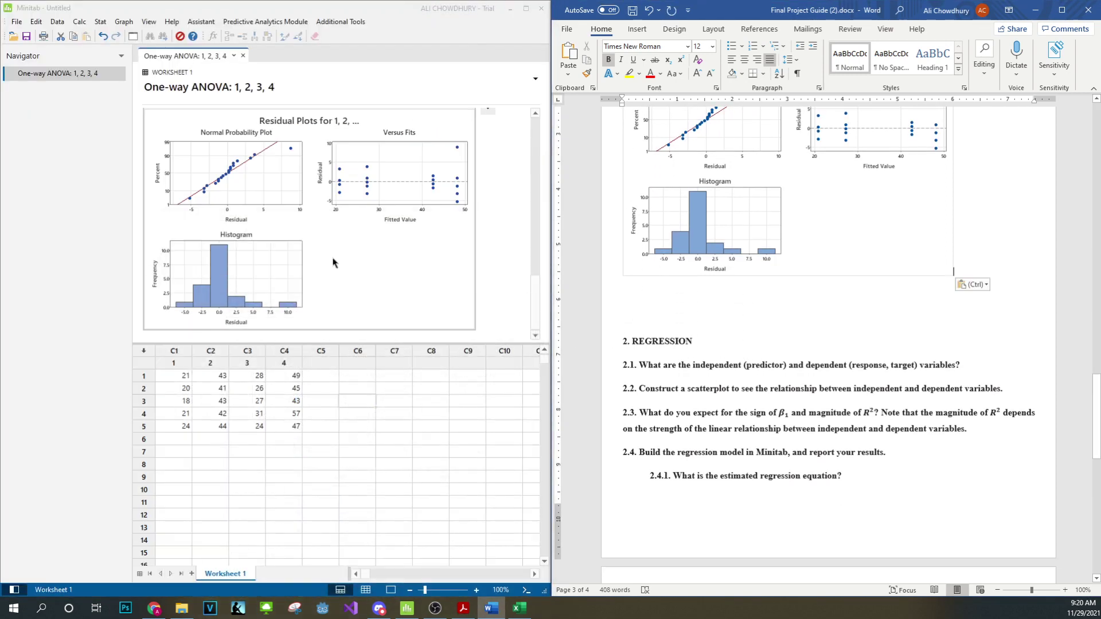
pyautogui.click(520, 608)
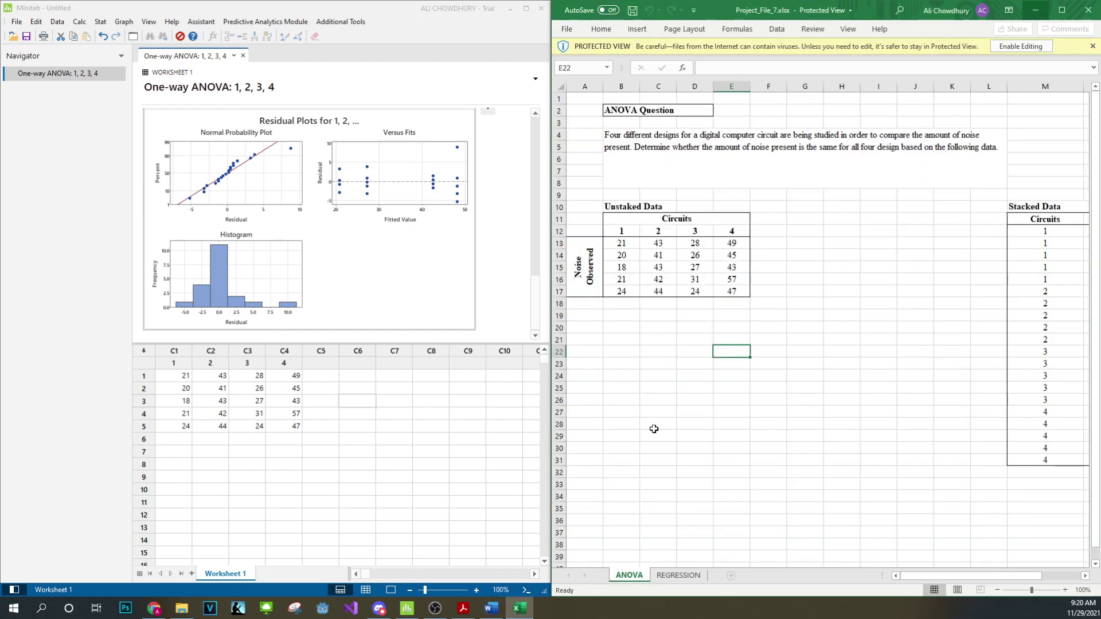
pyautogui.click(676, 576)
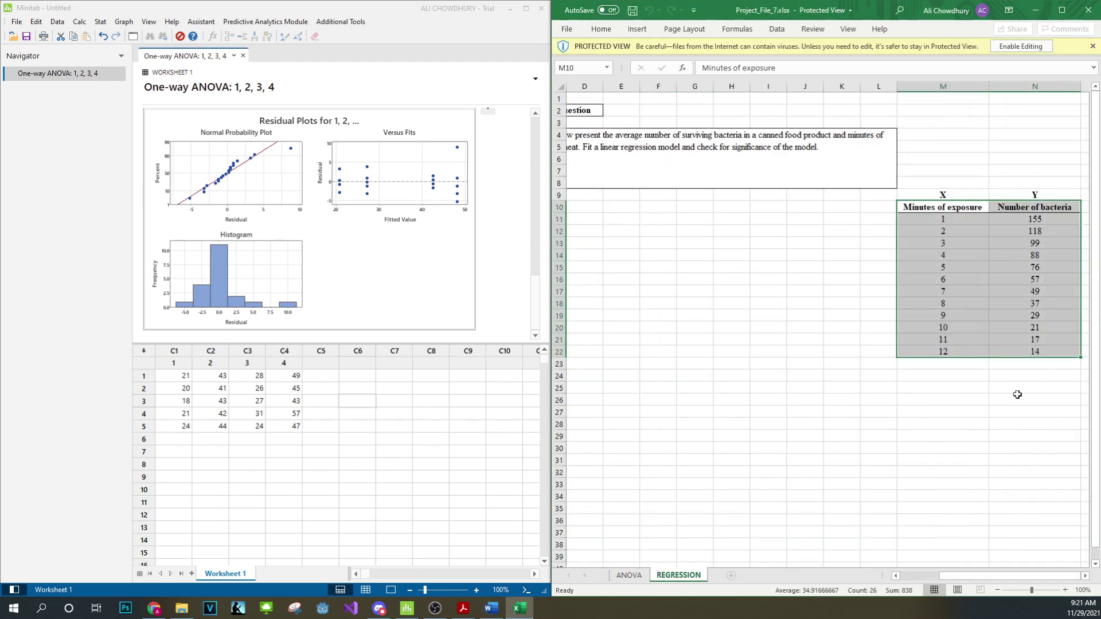
pyautogui.click(805, 351)
pyautogui.moveTo(939, 203); pyautogui.dragTo(1045, 353)
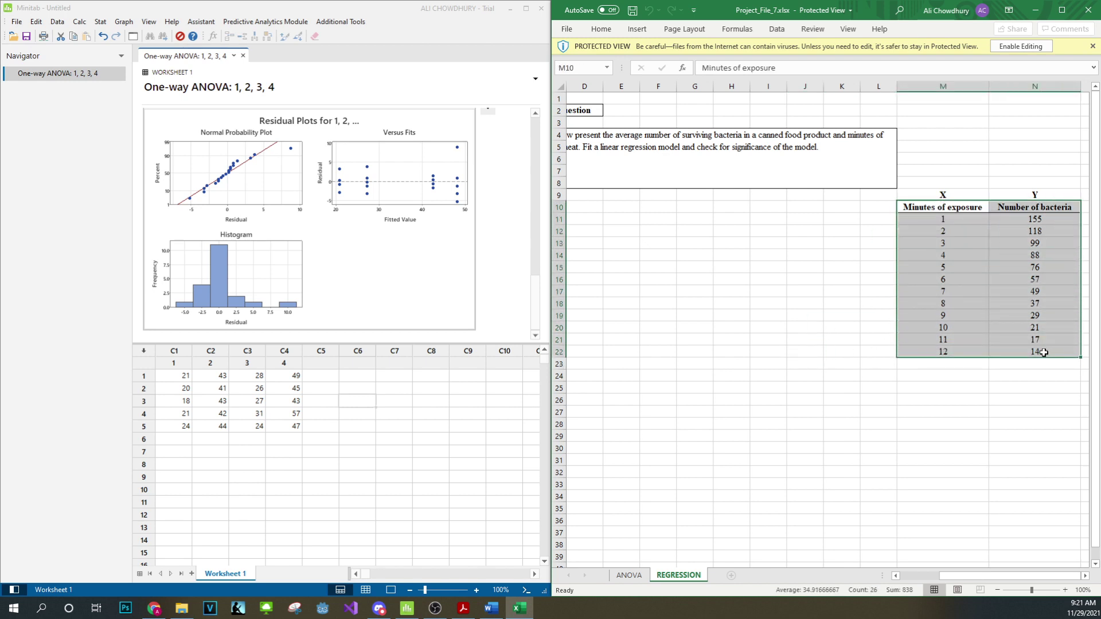
pyautogui.click(211, 376)
pyautogui.click(393, 375)
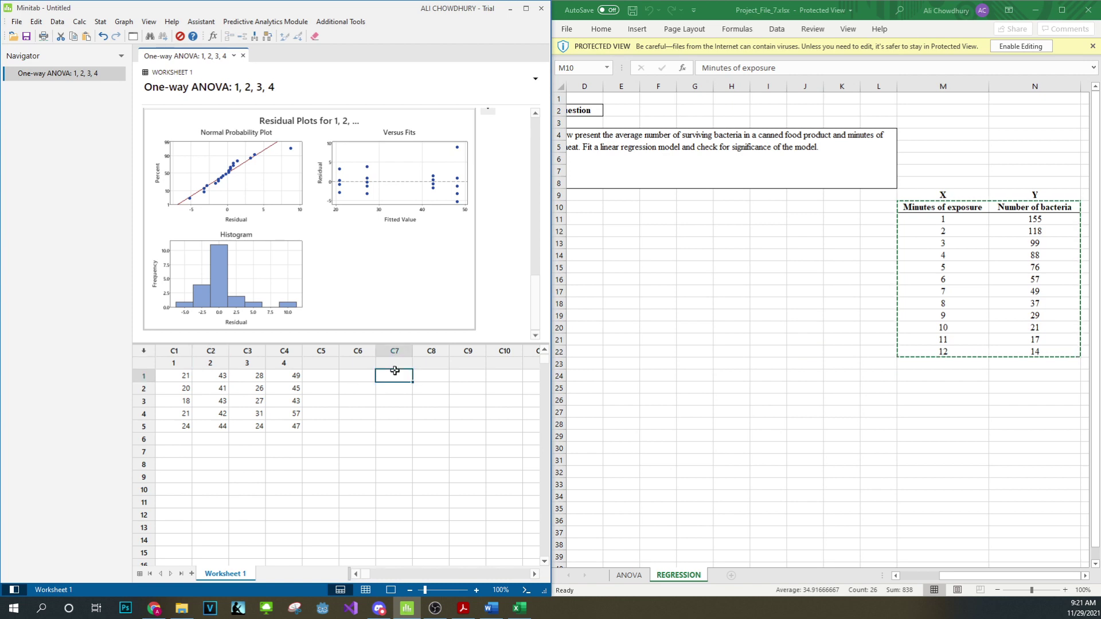
pyautogui.click(397, 360)
pyautogui.hotkey('ctrl', 'v')
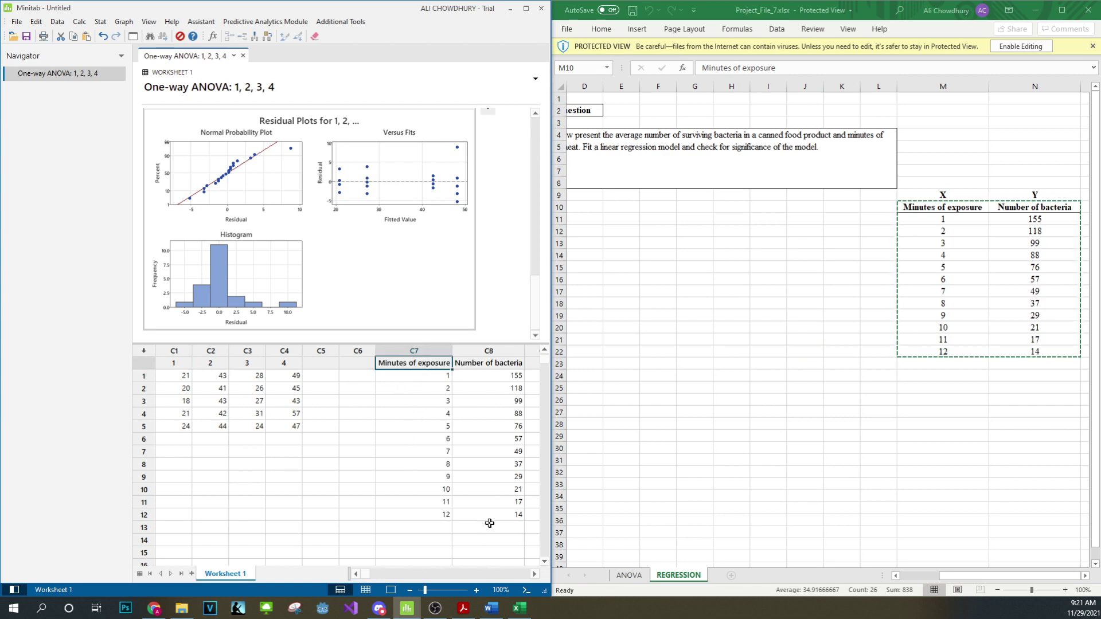
# - Create a simple scatterplot in Minitab with Number of bacteria as the Y variable and Minutes of exposure as the X variable, keeping default settings
pyautogui.click(102, 23)
pyautogui.moveTo(125, 26)
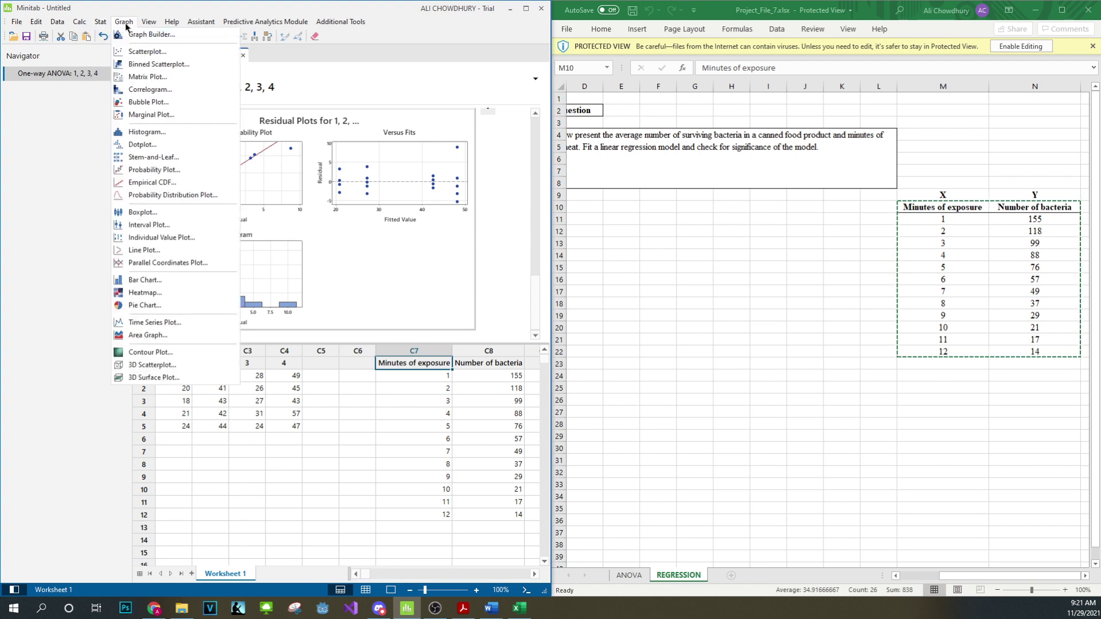
pyautogui.click(137, 51)
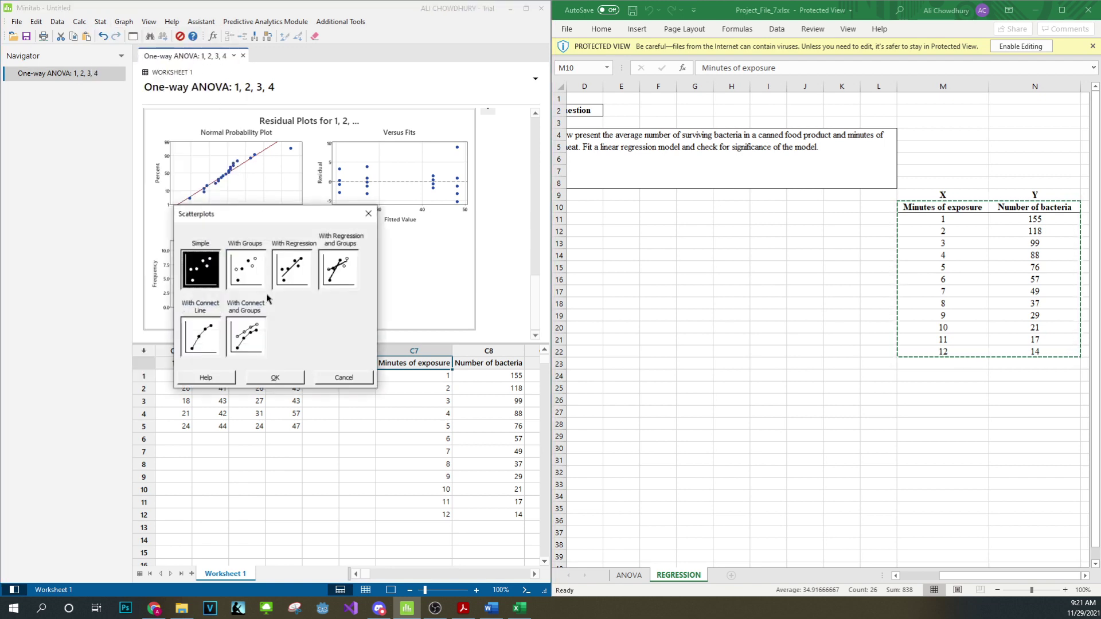
pyautogui.click(274, 378)
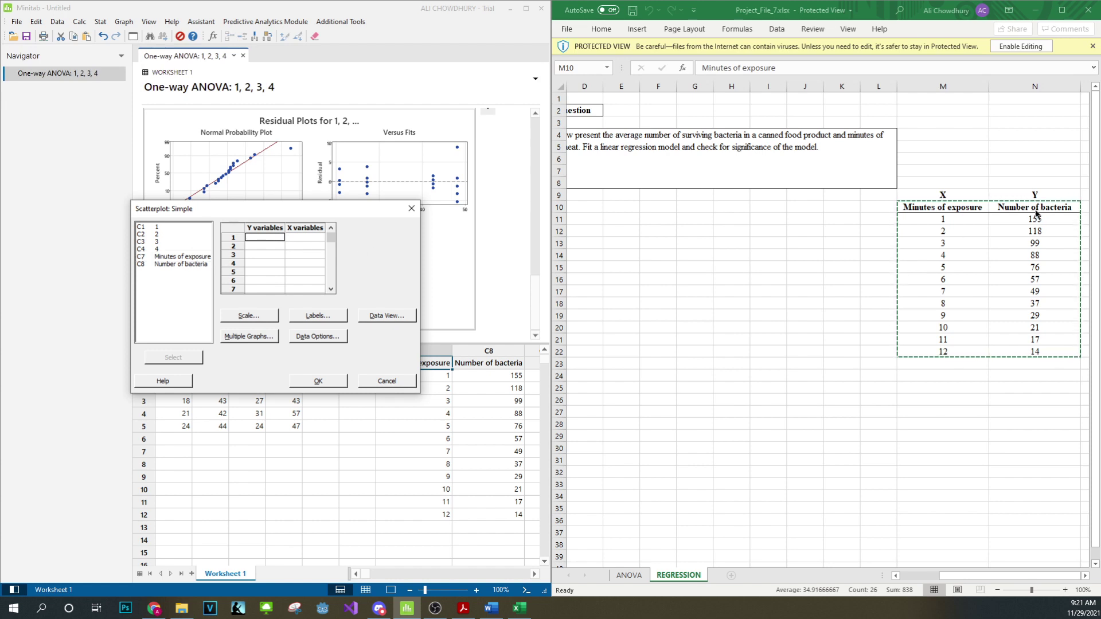
pyautogui.doubleClick(181, 264)
pyautogui.doubleClick(182, 256)
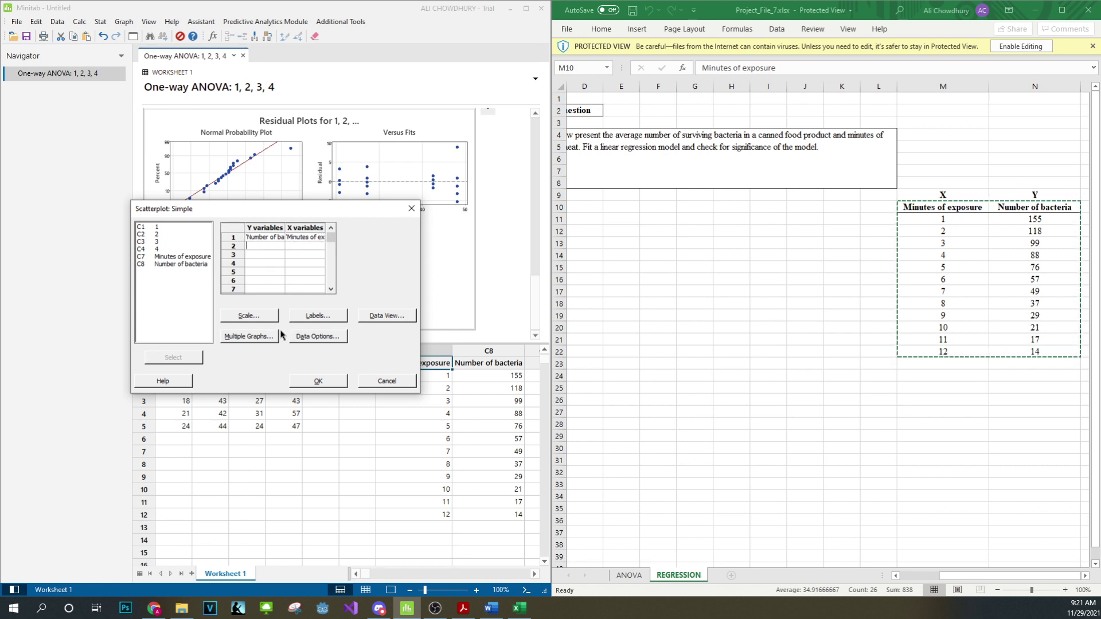
pyautogui.click(259, 317)
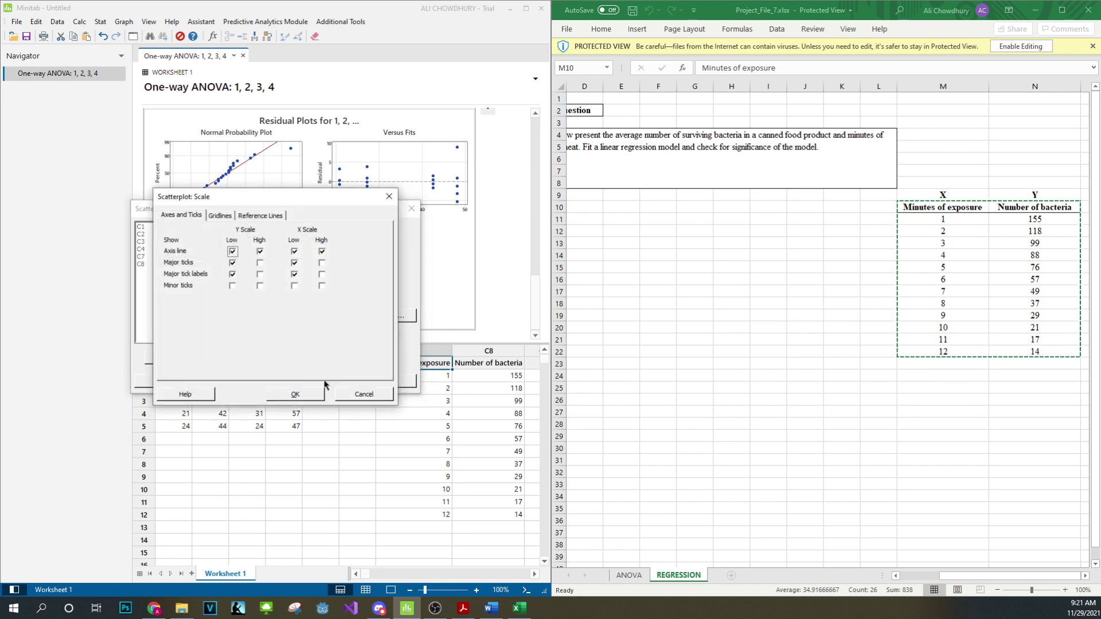
pyautogui.click(356, 397)
pyautogui.click(382, 315)
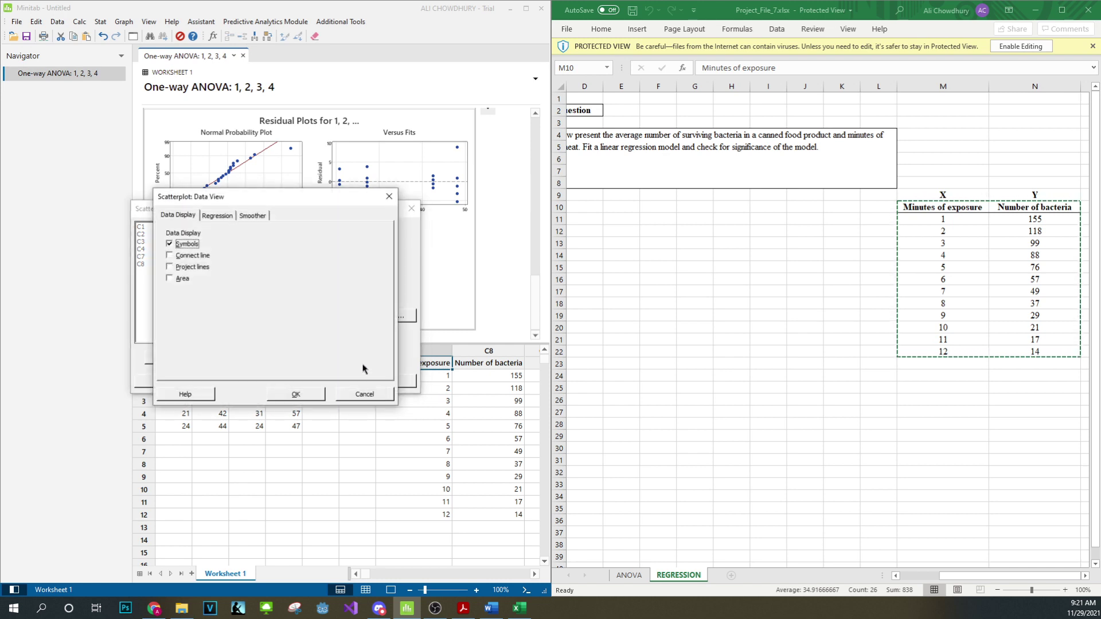
pyautogui.click(371, 400)
pyautogui.click(335, 375)
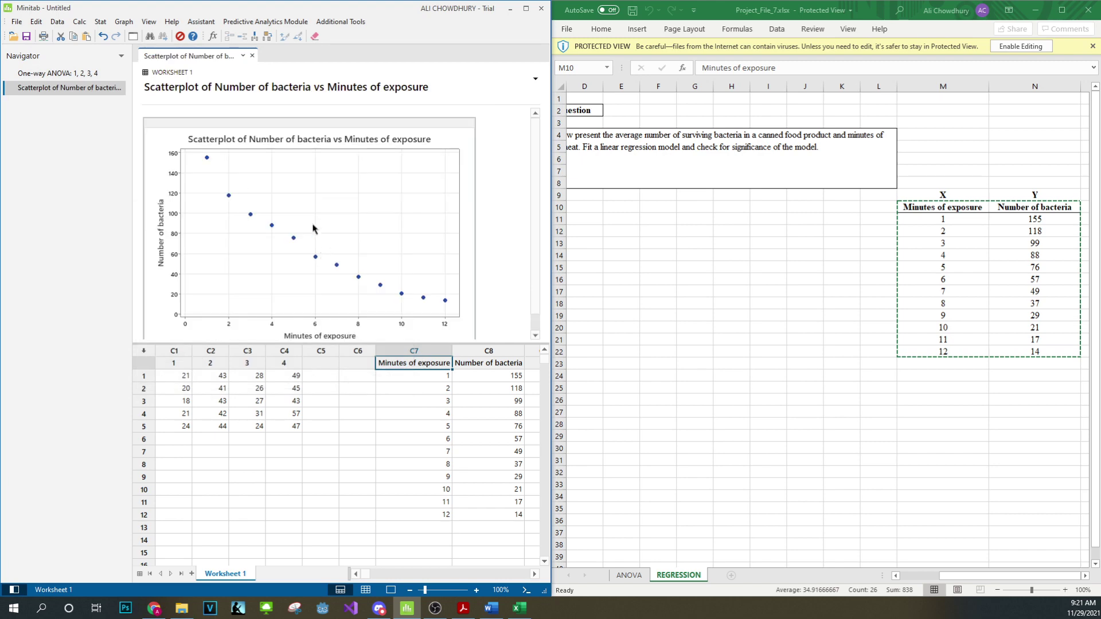
pyautogui.scroll(-1, 344, 221)
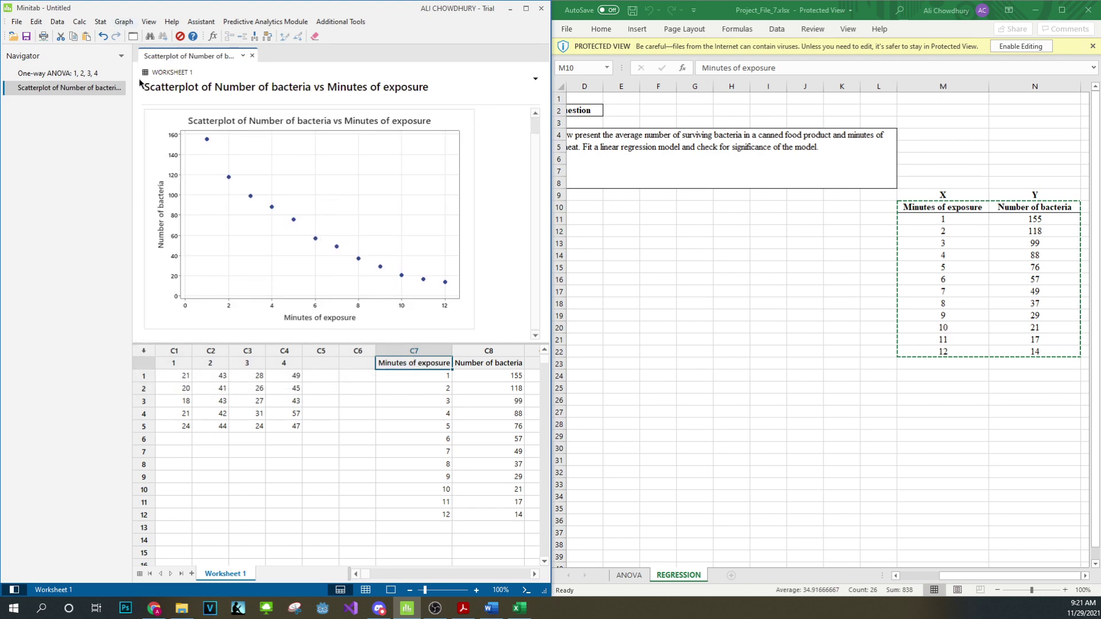
# - Copy the bacteria versus exposure scatterplot from Minitab and paste it on a new line below question 2.2 in Word
pyautogui.click(491, 608)
pyautogui.scroll(-1, 763, 370)
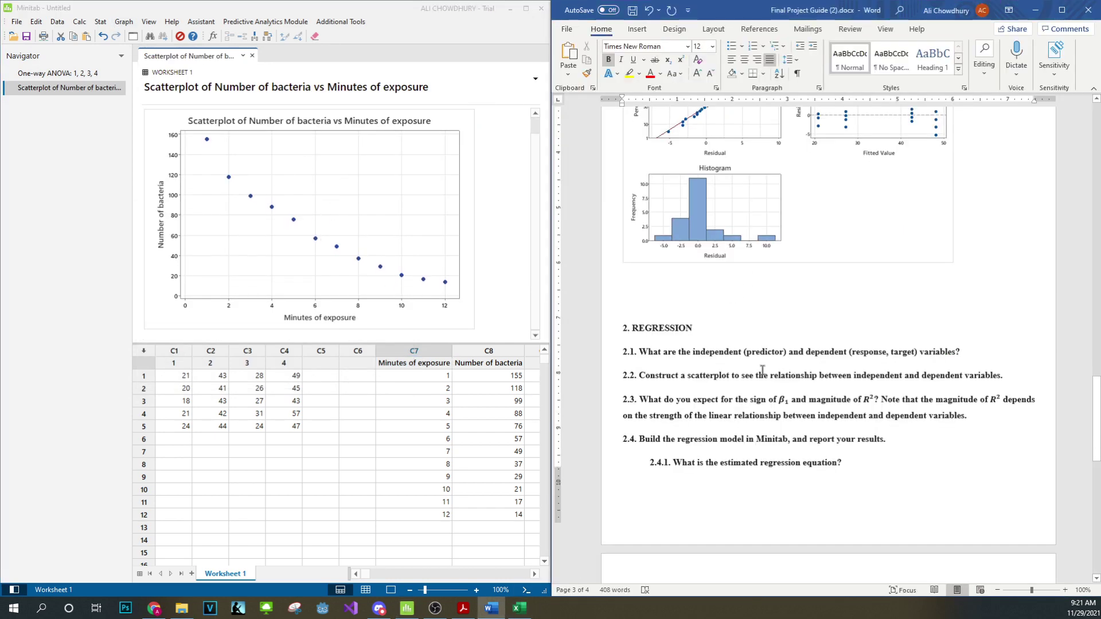
pyautogui.scroll(-5, 763, 370)
pyautogui.click(450, 154)
pyautogui.click(487, 110)
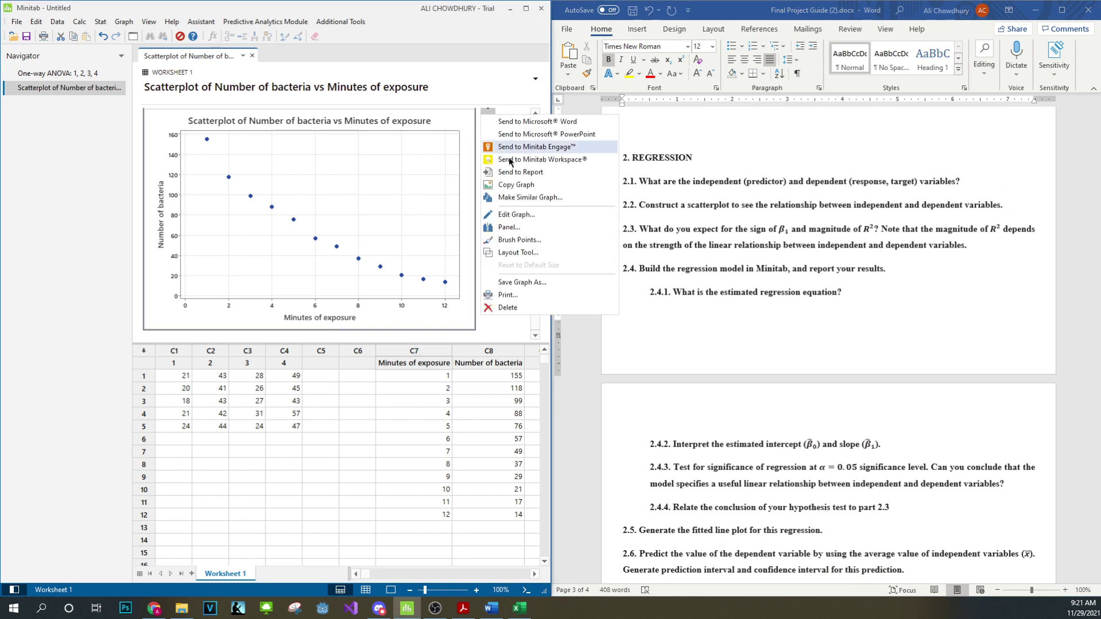
pyautogui.click(513, 185)
pyautogui.click(1020, 211)
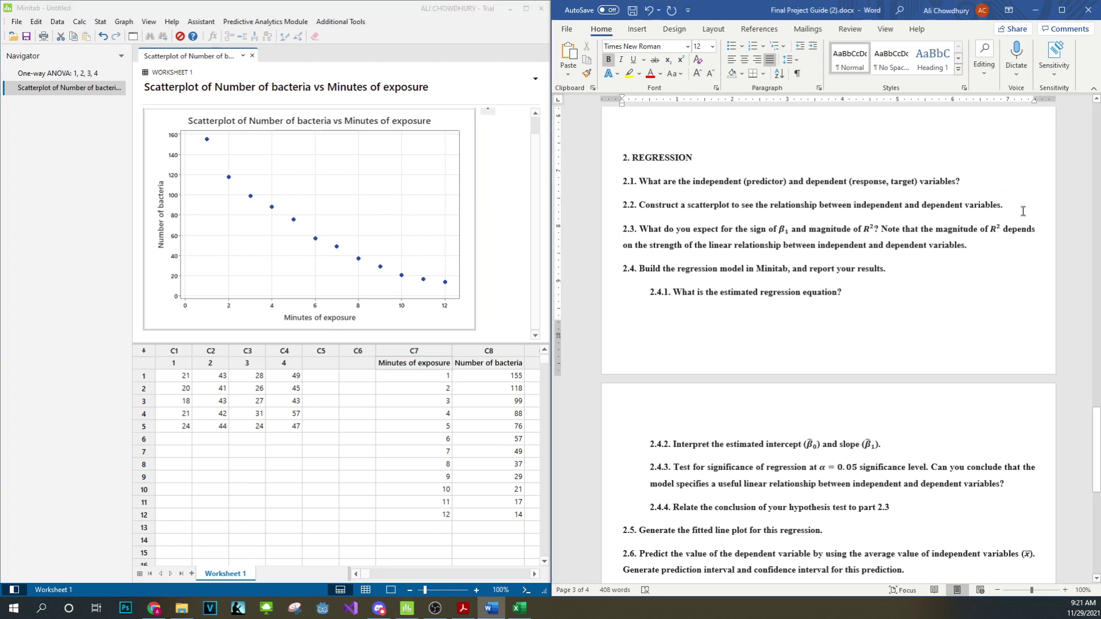
pyautogui.press('Return')
pyautogui.hotkey('ctrl', 'v')
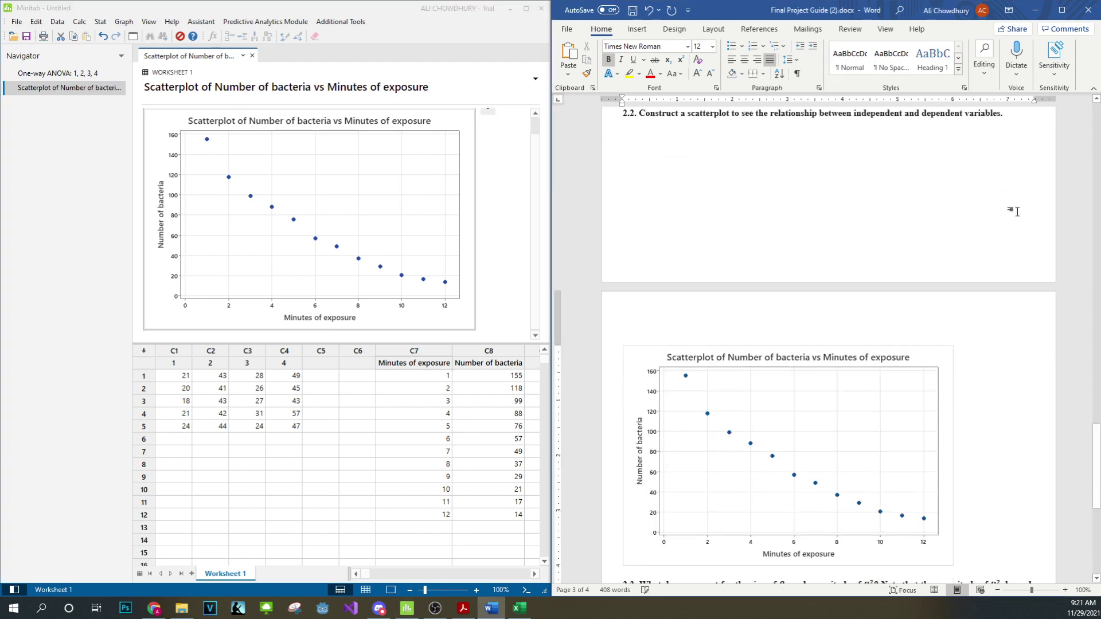
pyautogui.scroll(-3, 774, 354)
pyautogui.scroll(-3, 774, 354)
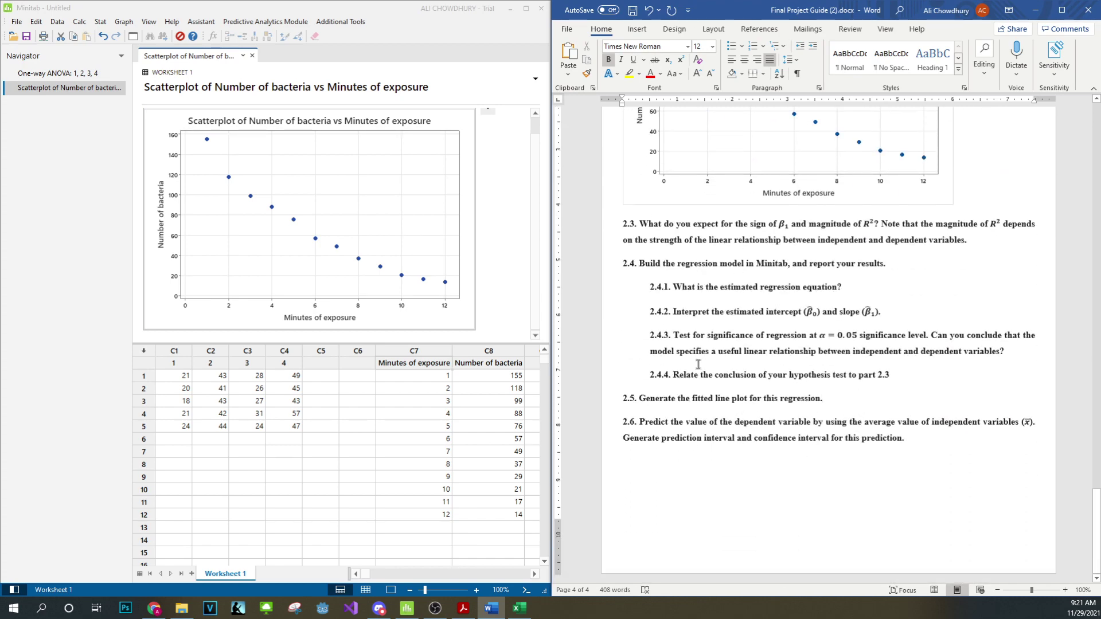
pyautogui.click(123, 22)
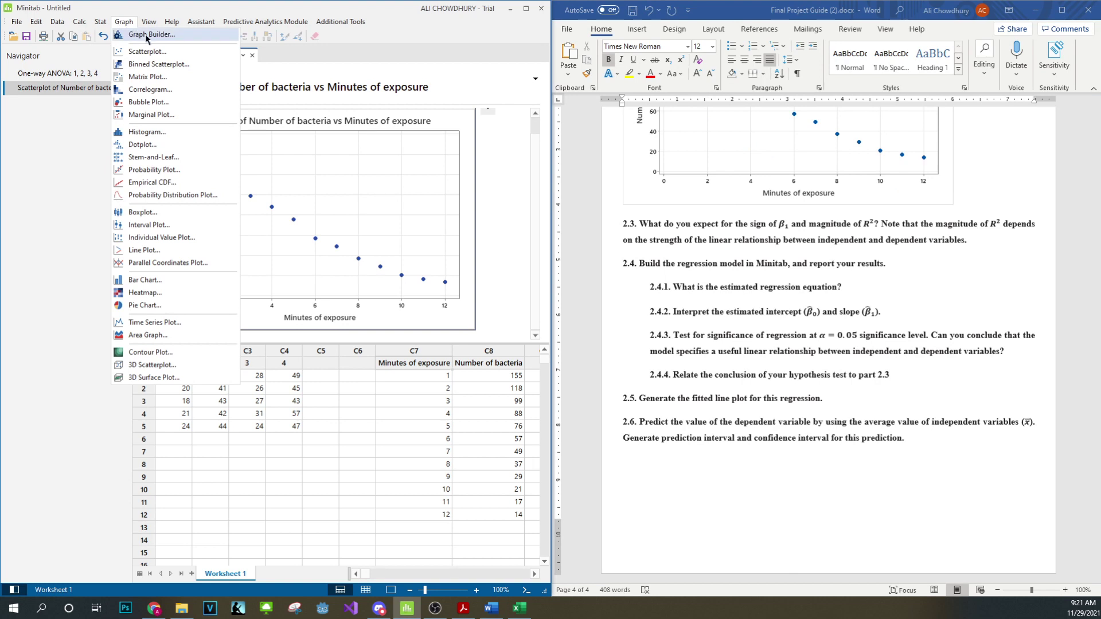
pyautogui.moveTo(101, 23)
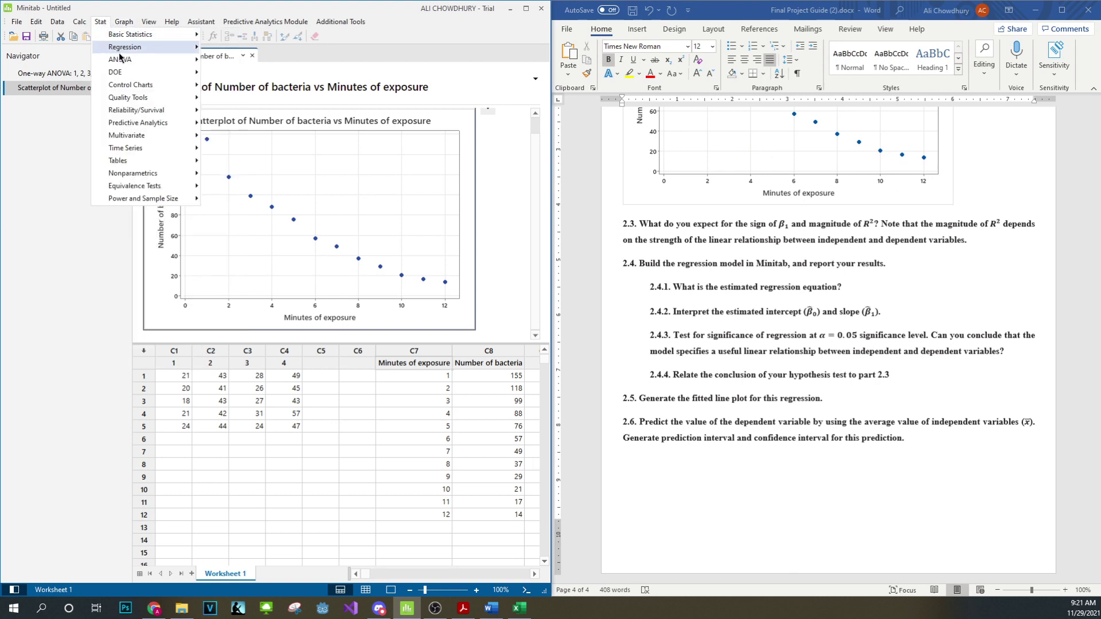
pyautogui.moveTo(131, 48)
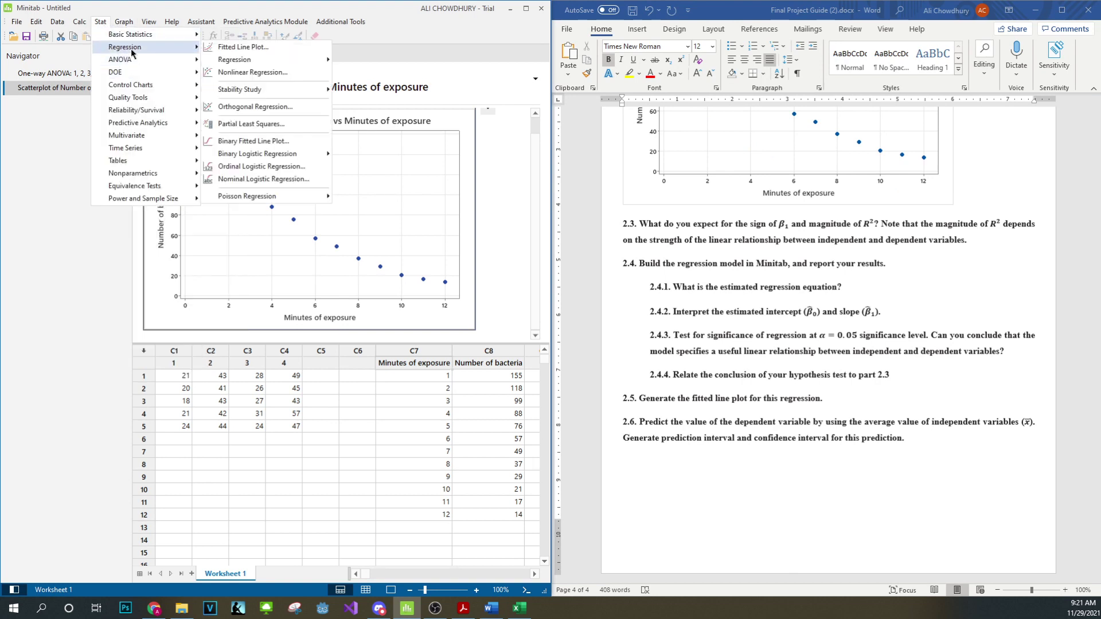
pyautogui.click(257, 48)
pyautogui.click(390, 248)
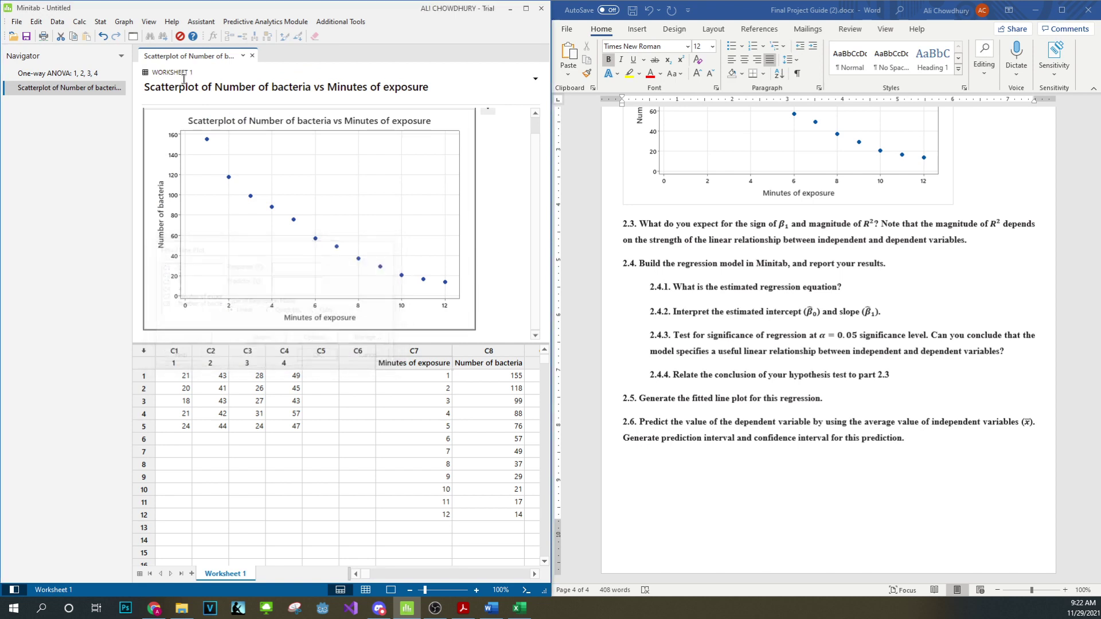
# - Set up a linear Fitted Line Plot in Minitab with Number of bacteria as response and Minutes of exposure as predictor, checking the Excel data
pyautogui.click(101, 21)
pyautogui.moveTo(132, 47)
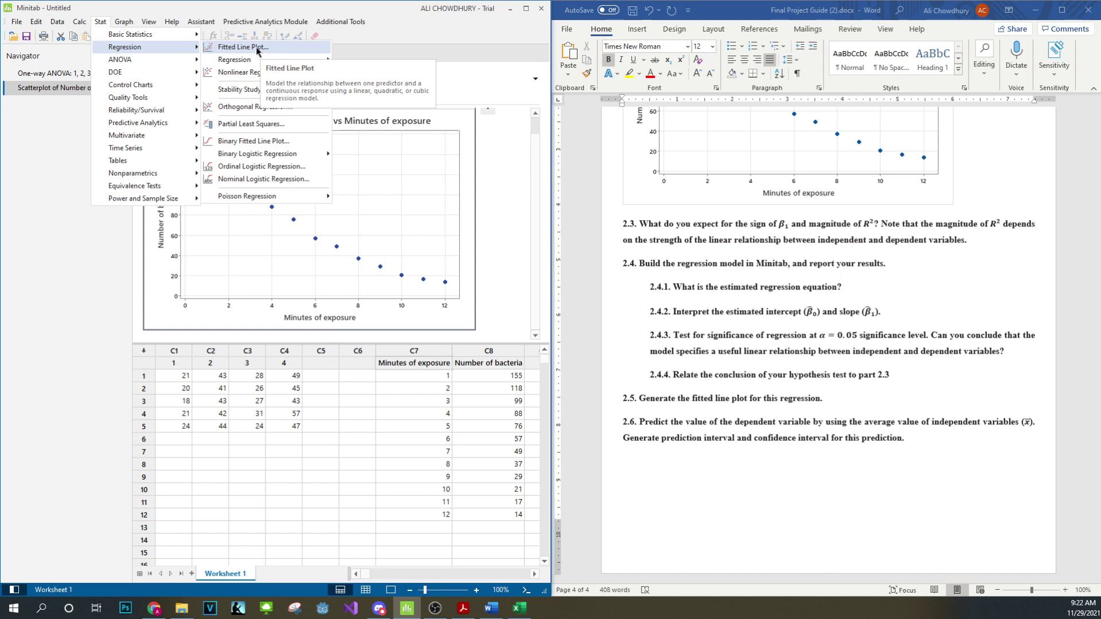
pyautogui.click(258, 48)
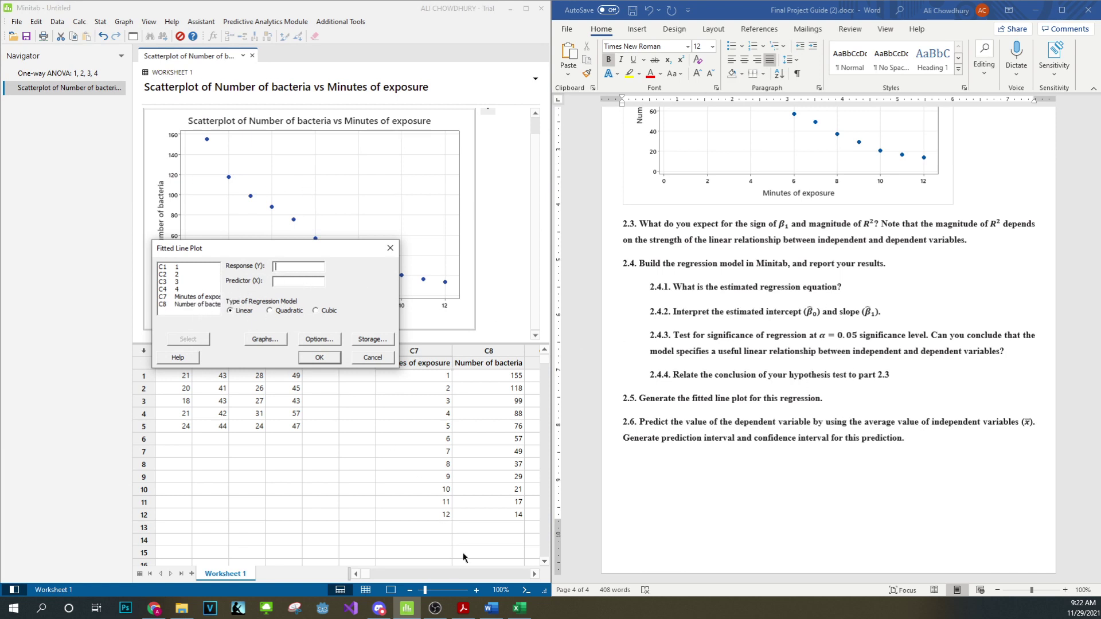
pyautogui.click(519, 607)
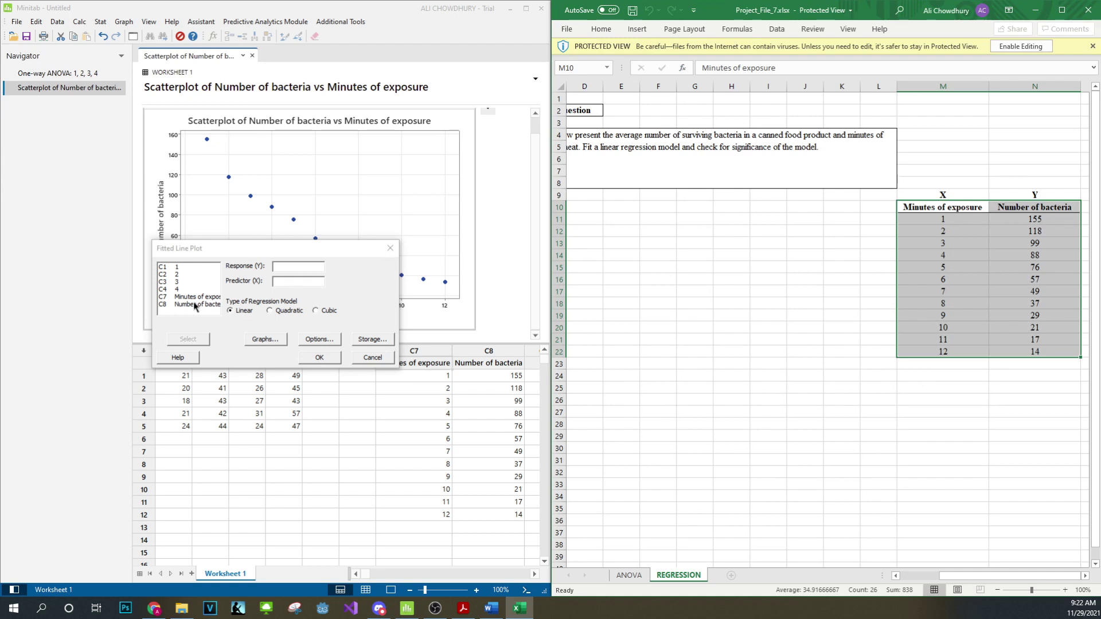
pyautogui.doubleClick(186, 305)
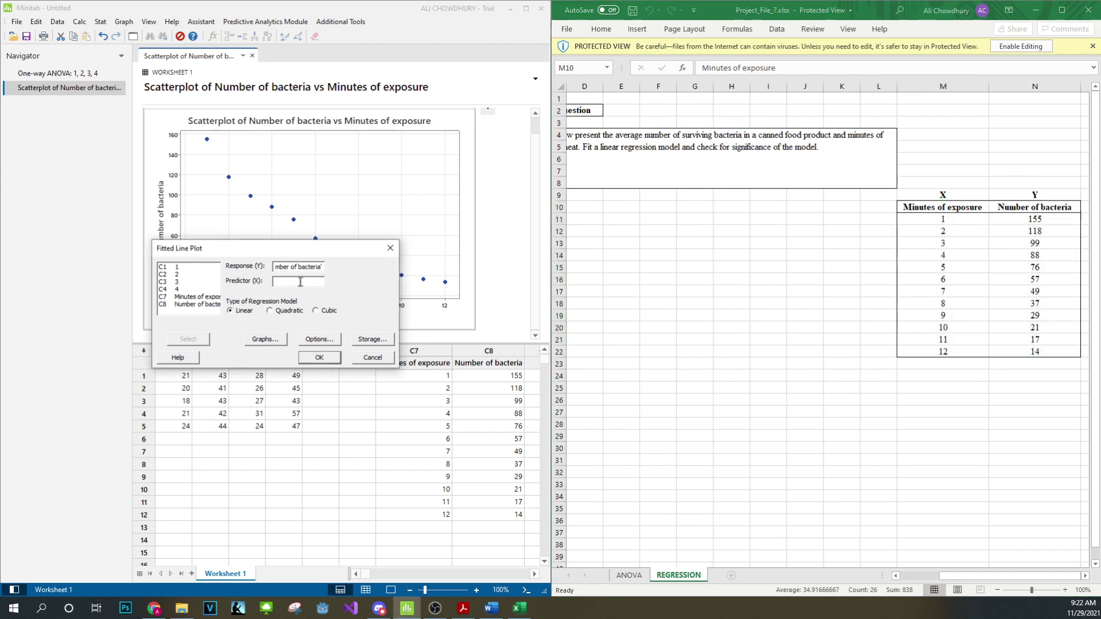
pyautogui.doubleClick(192, 298)
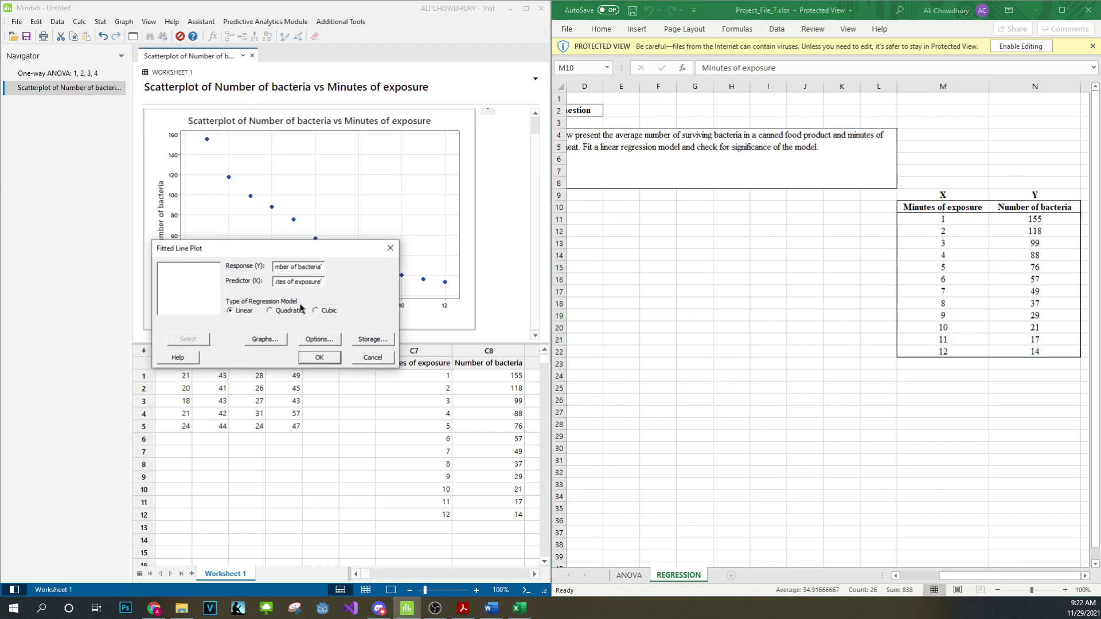
# - Generate the linear fitted line plot of Number of bacteria versus Minutes of exposure with individual residual plots selected but none included
pyautogui.click(264, 340)
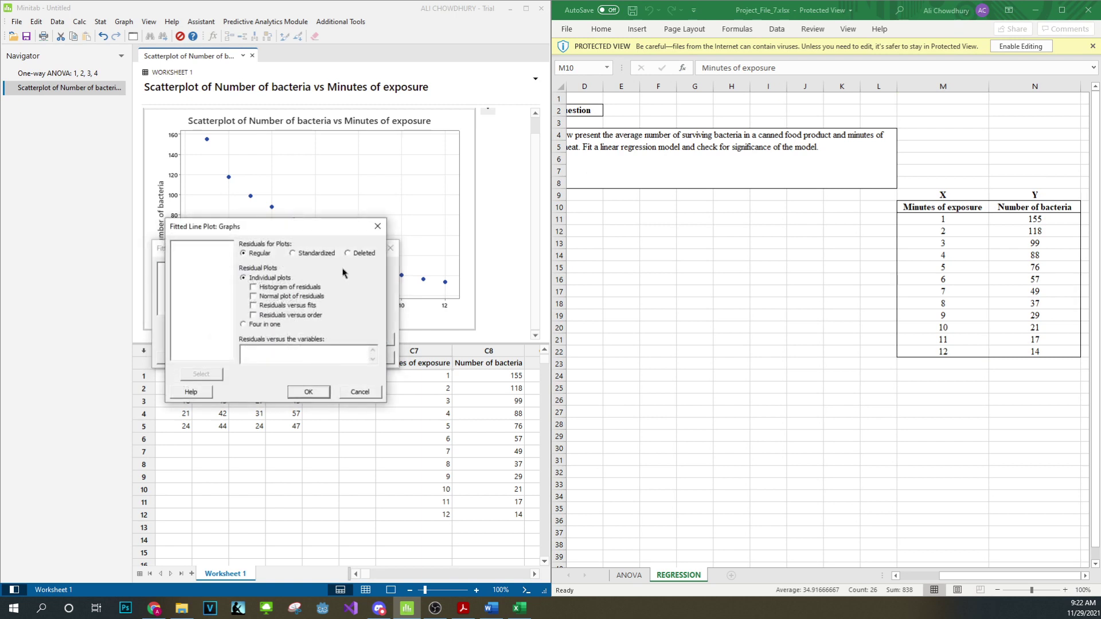
pyautogui.click(243, 325)
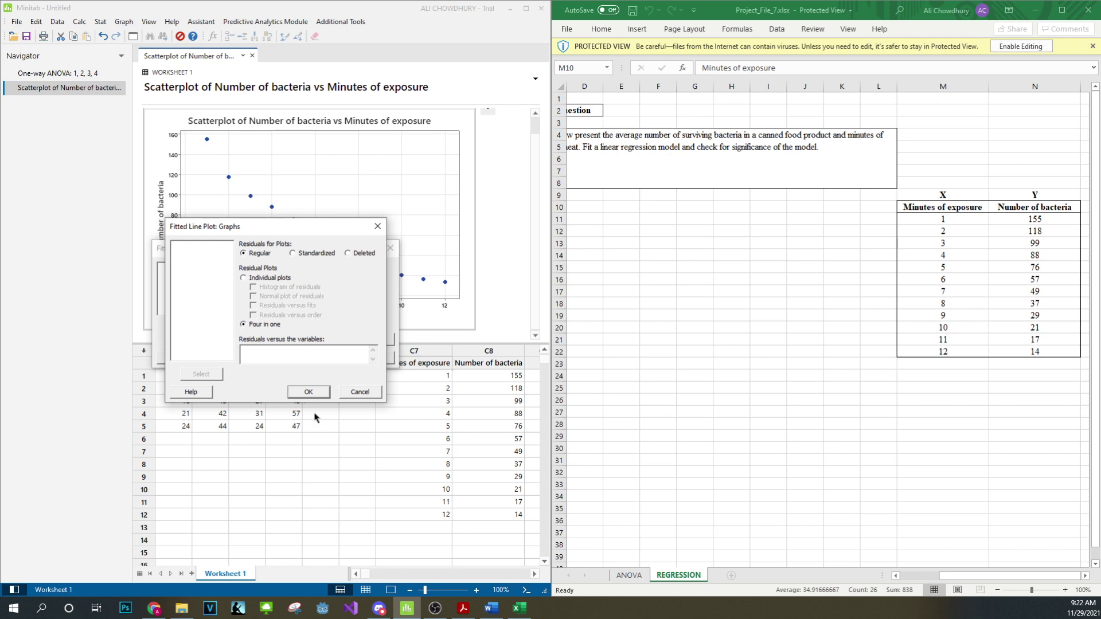
pyautogui.hotkey('alt', 'Tab')
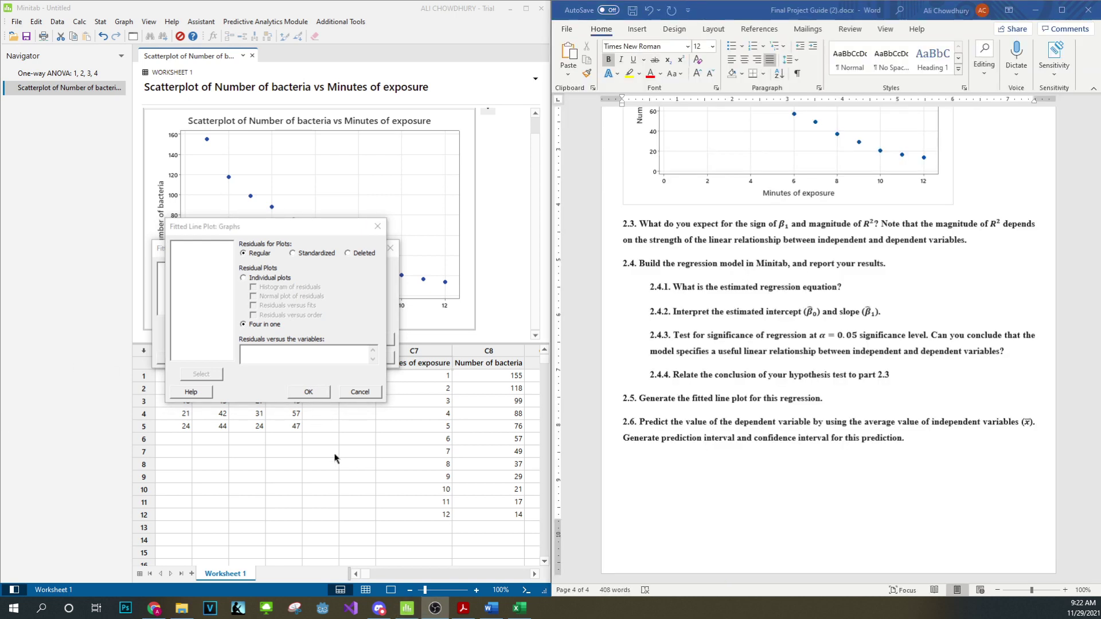
pyautogui.click(243, 278)
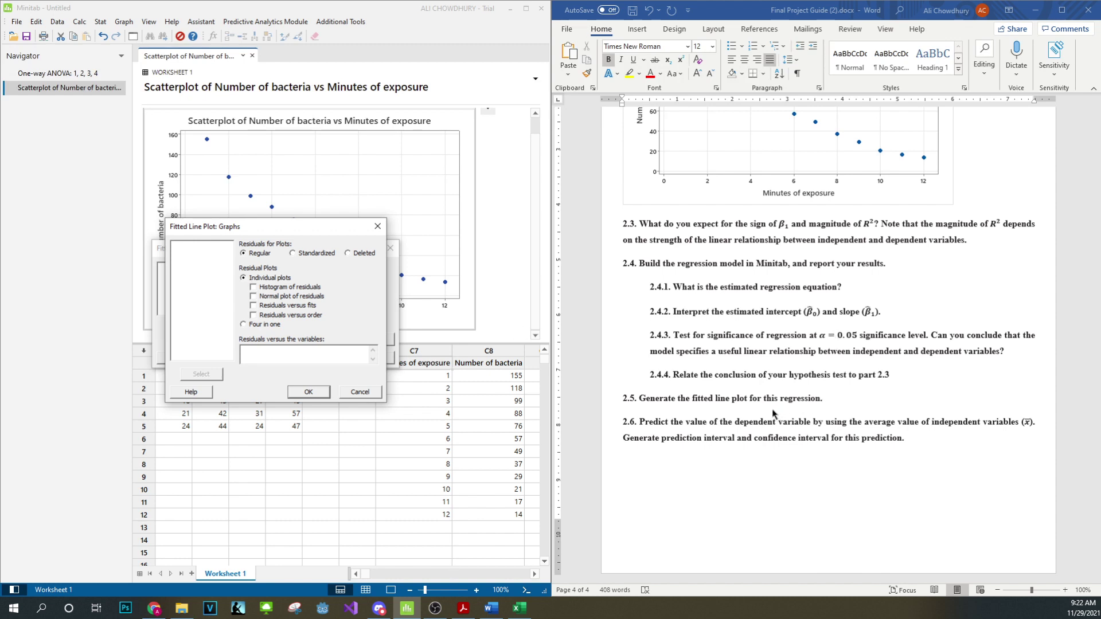
pyautogui.click(309, 396)
pyautogui.click(328, 358)
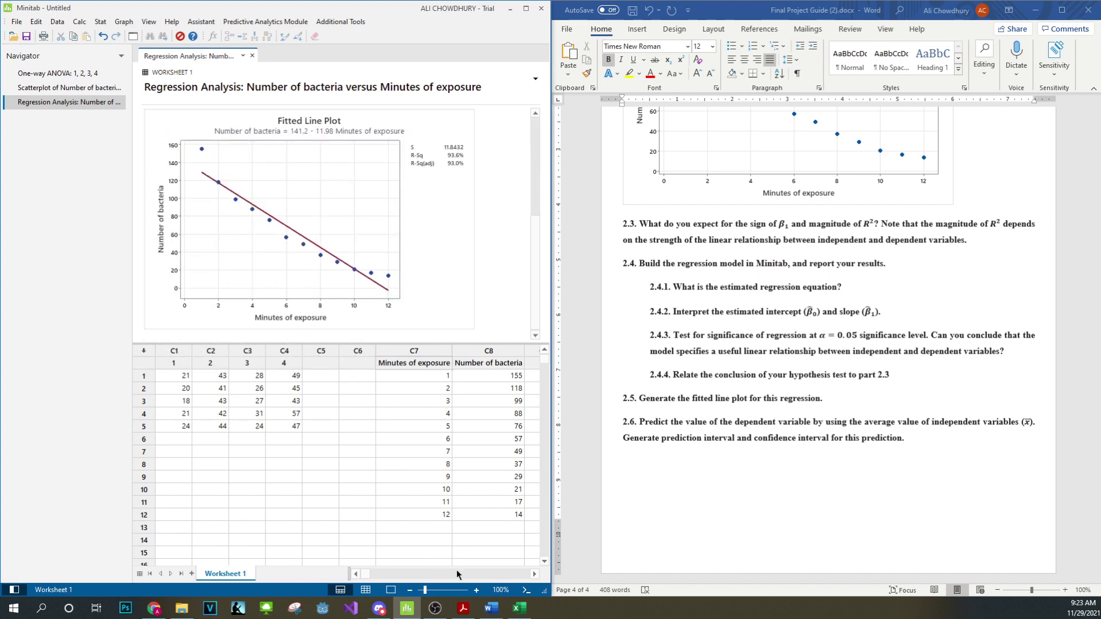
# - Switch to Final_Project_Guide_Example.pdf in Acrobat Reader and check the example fitted line plot in section 2.5
pyautogui.click(436, 608)
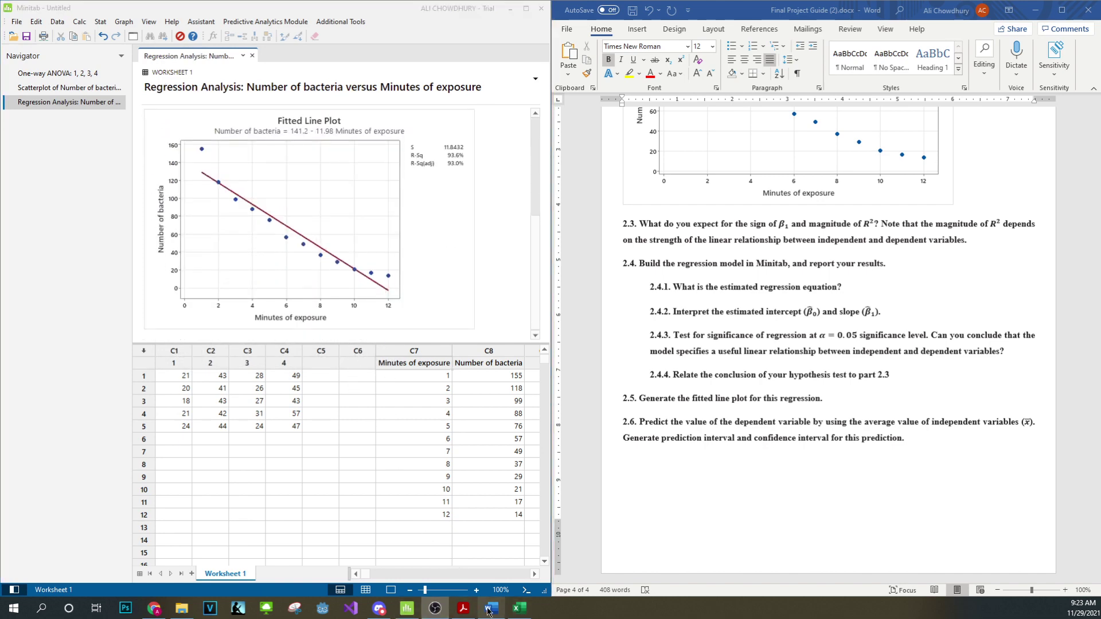
pyautogui.click(463, 608)
pyautogui.moveTo(299, 10); pyautogui.dragTo(907, 22)
pyautogui.scroll(-7, 904, 392)
pyautogui.scroll(-15, 904, 393)
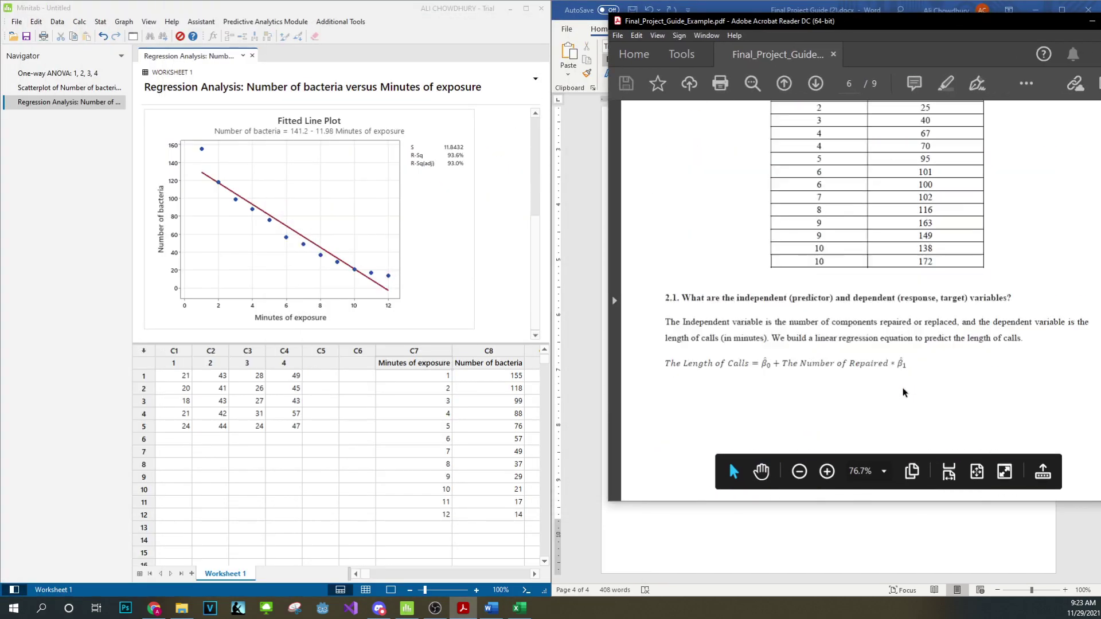
pyautogui.scroll(-8, 898, 388)
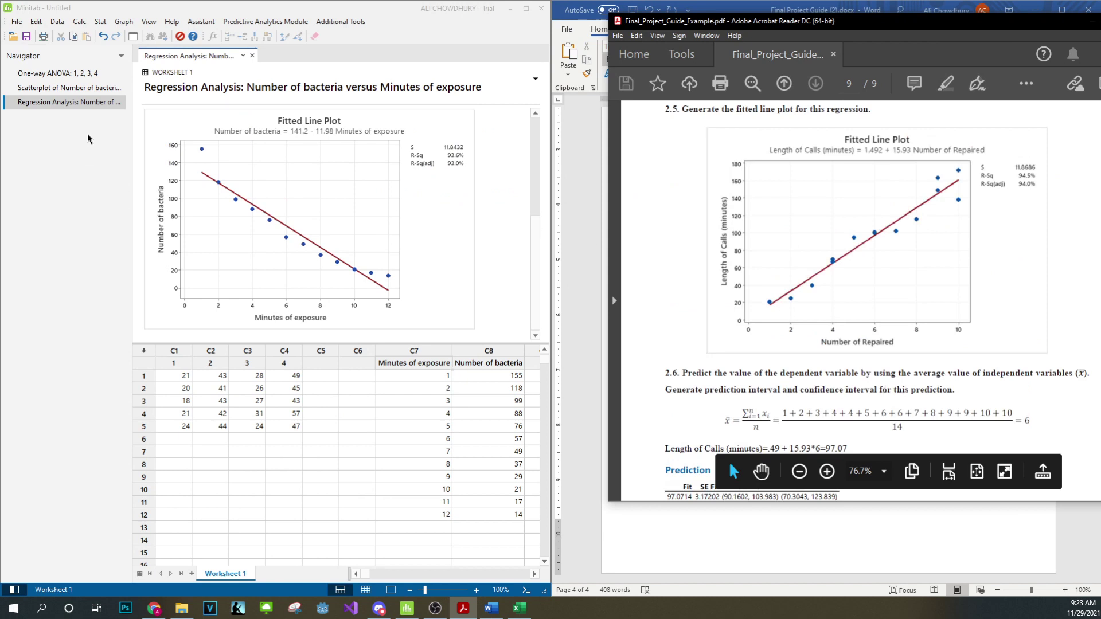
# - Switch to Minitab and delete the Number of bacteria versus Minutes of exposure regression analysis output
pyautogui.click(72, 104)
pyautogui.rightClick(73, 104)
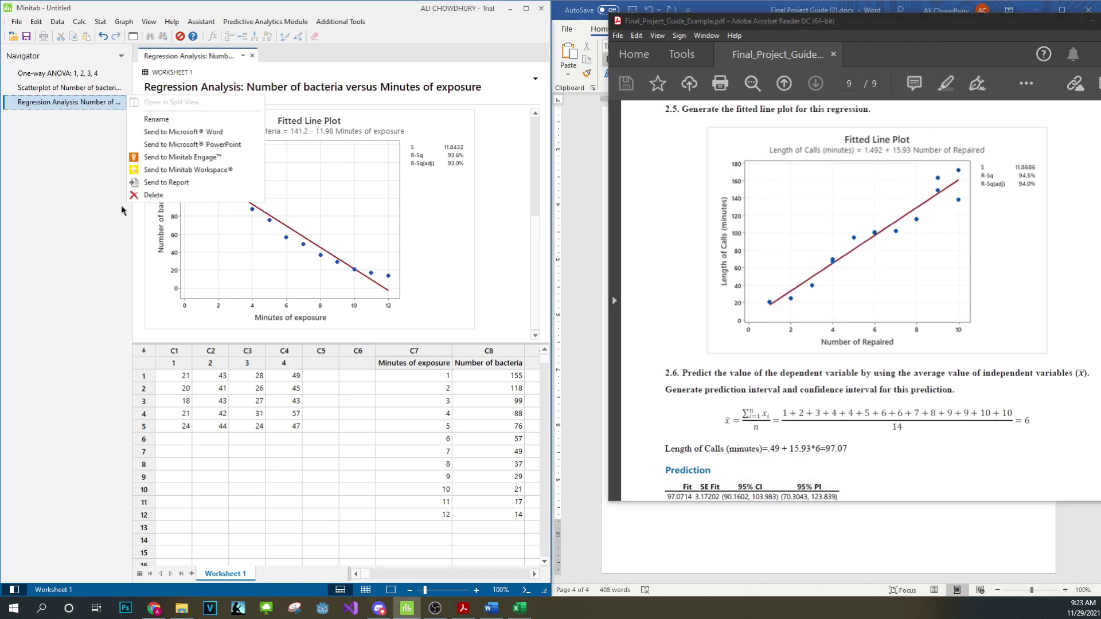
pyautogui.click(152, 205)
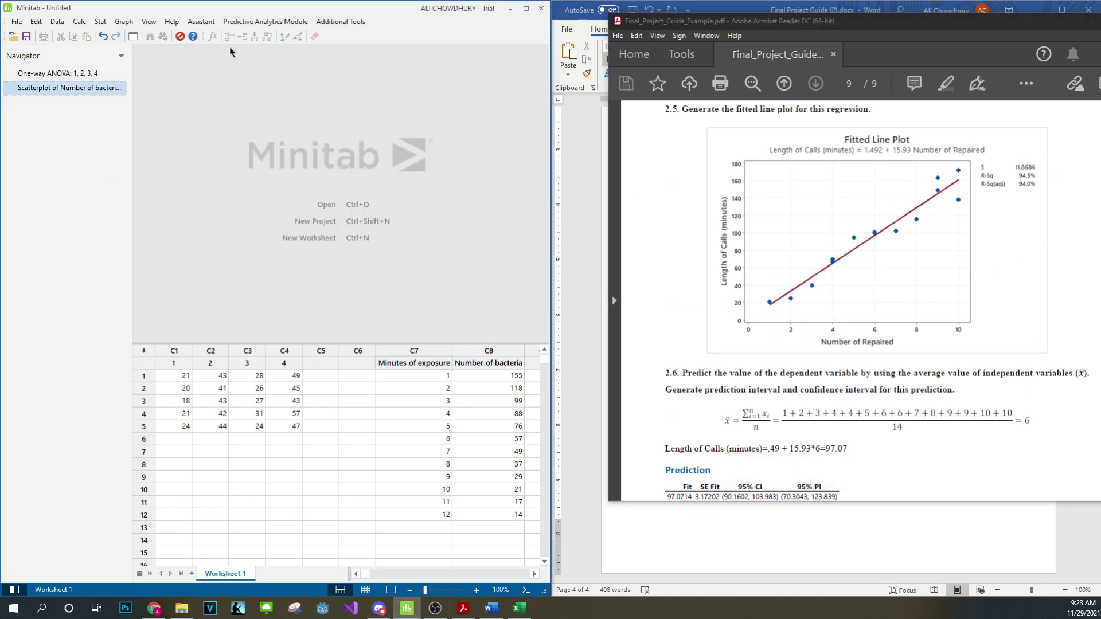
# - Create a linear fitted line plot of Number of bacteria versus Minutes of exposure with four-in-one residual plots
pyautogui.click(100, 21)
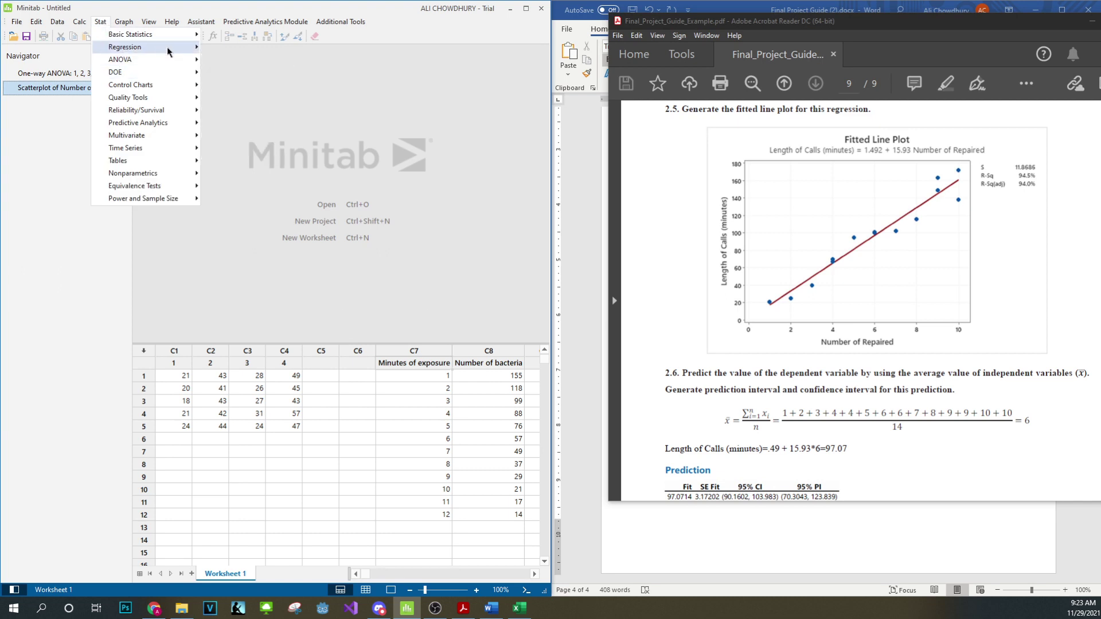
pyautogui.moveTo(149, 46)
pyautogui.click(236, 47)
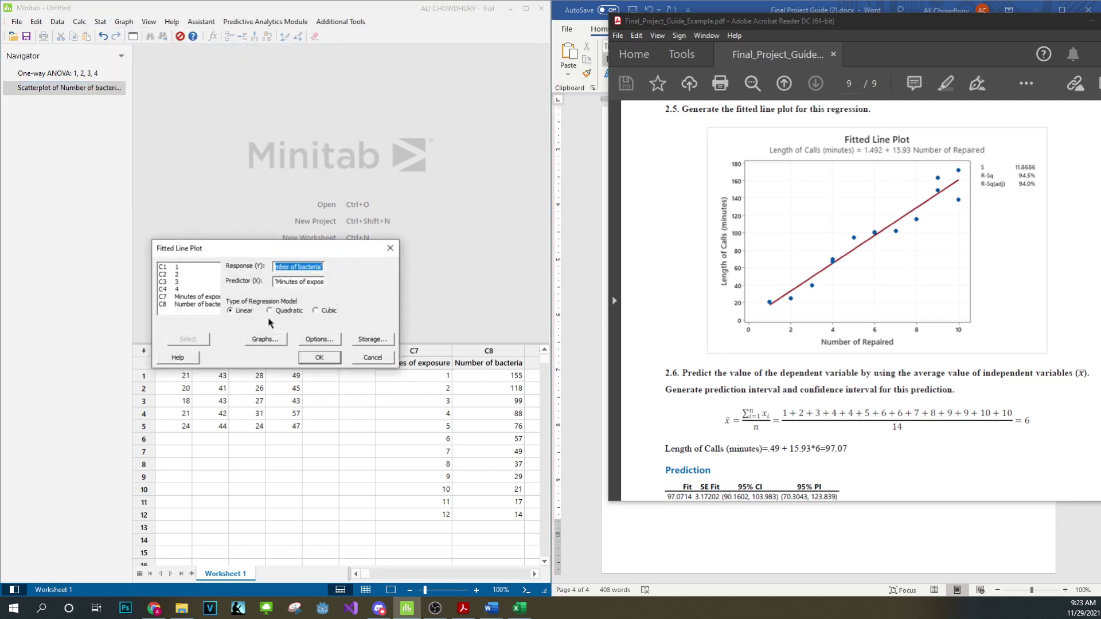
pyautogui.click(281, 339)
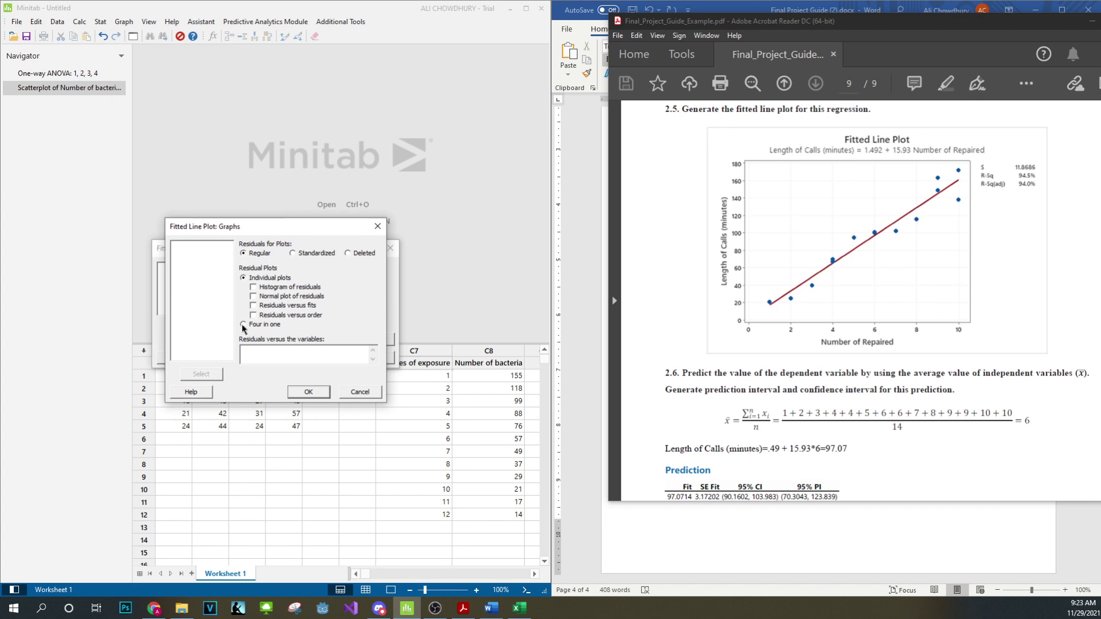
pyautogui.click(243, 325)
pyautogui.click(309, 392)
pyautogui.click(317, 353)
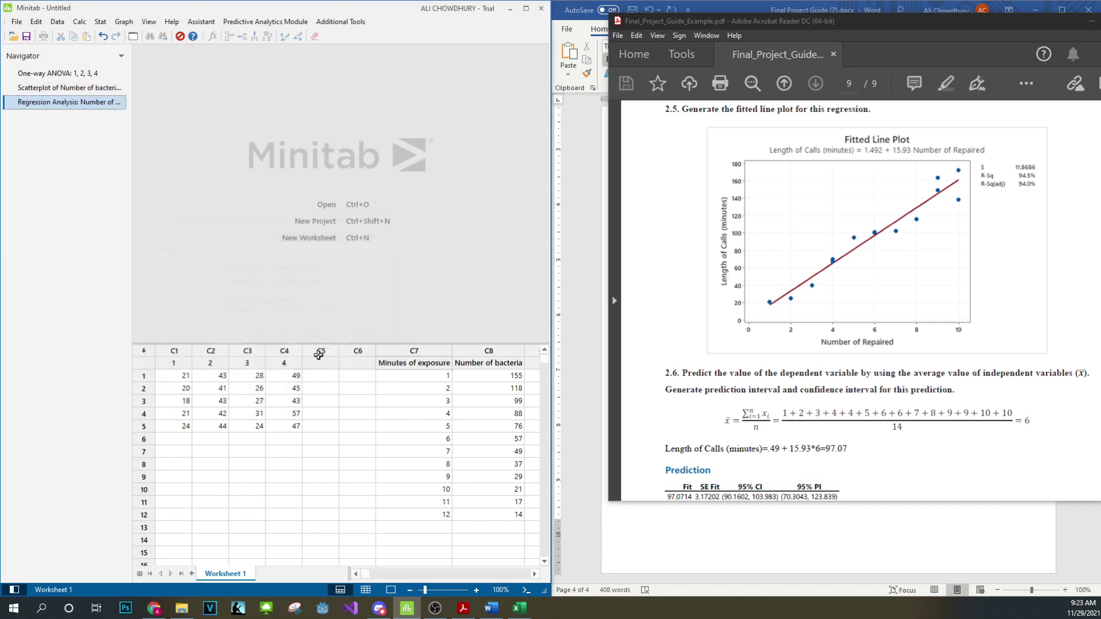
# - Examine the regression output, including the analysis of variance table, the fitted line plot and the four residual plots
pyautogui.scroll(-5, 202, 180)
pyautogui.scroll(3, 202, 181)
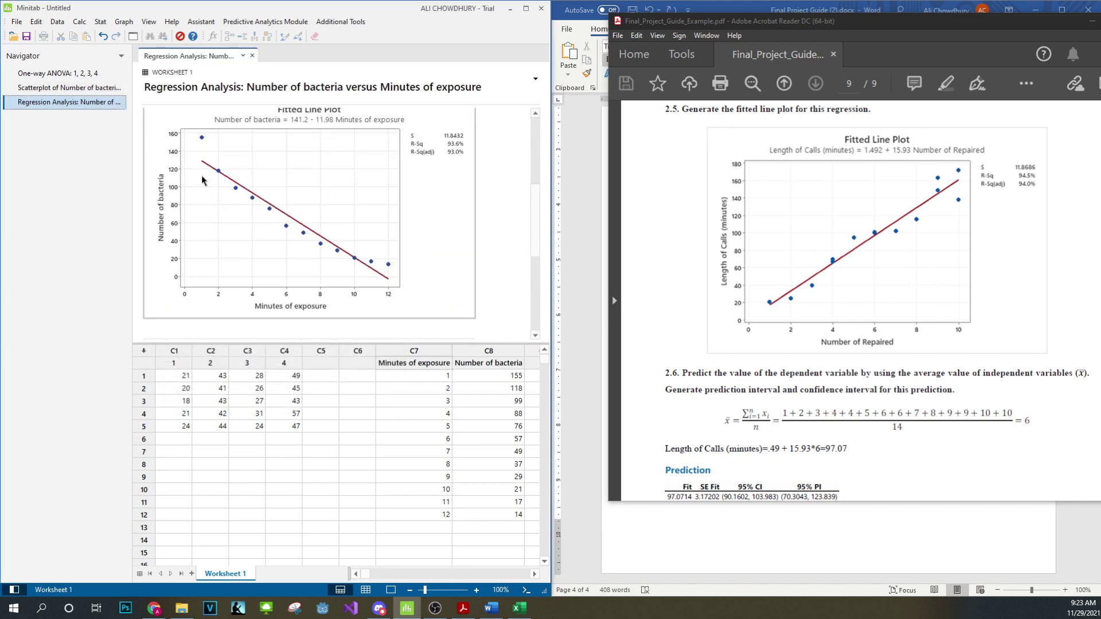
pyautogui.scroll(-5, 287, 276)
pyautogui.scroll(6, 281, 290)
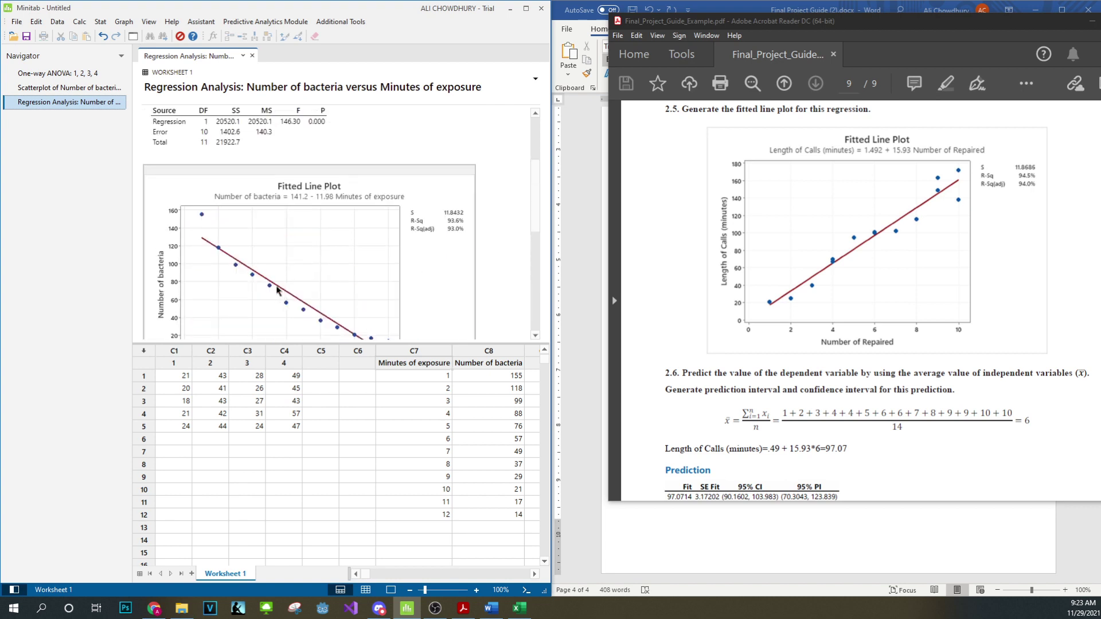
pyautogui.scroll(-3, 277, 290)
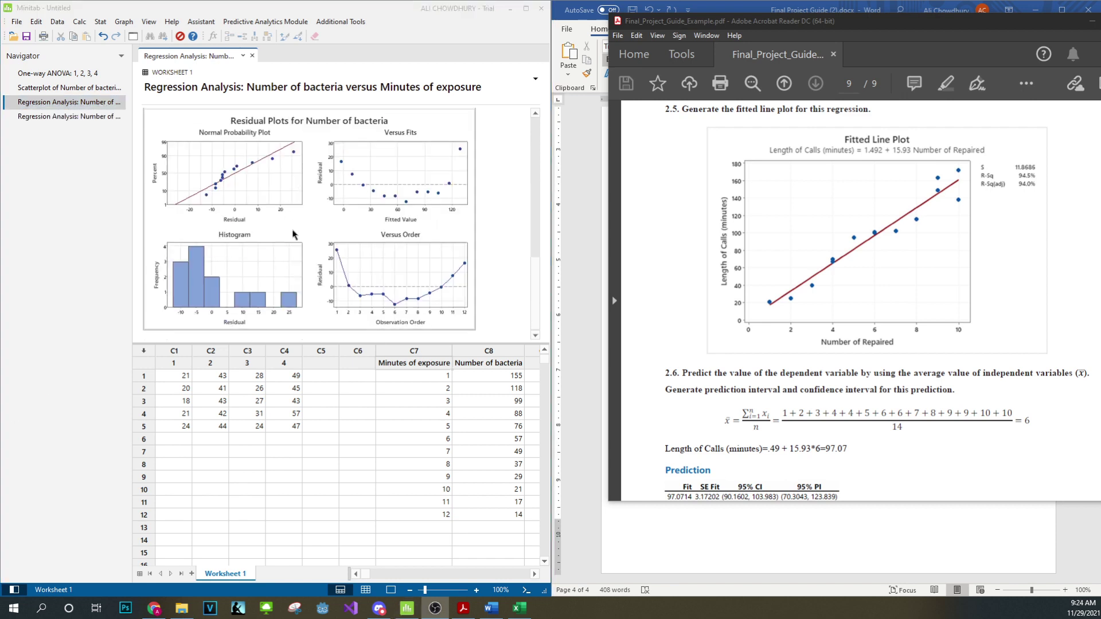
pyautogui.scroll(3, 270, 200)
pyautogui.scroll(-3, 315, 263)
pyautogui.scroll(3, 359, 264)
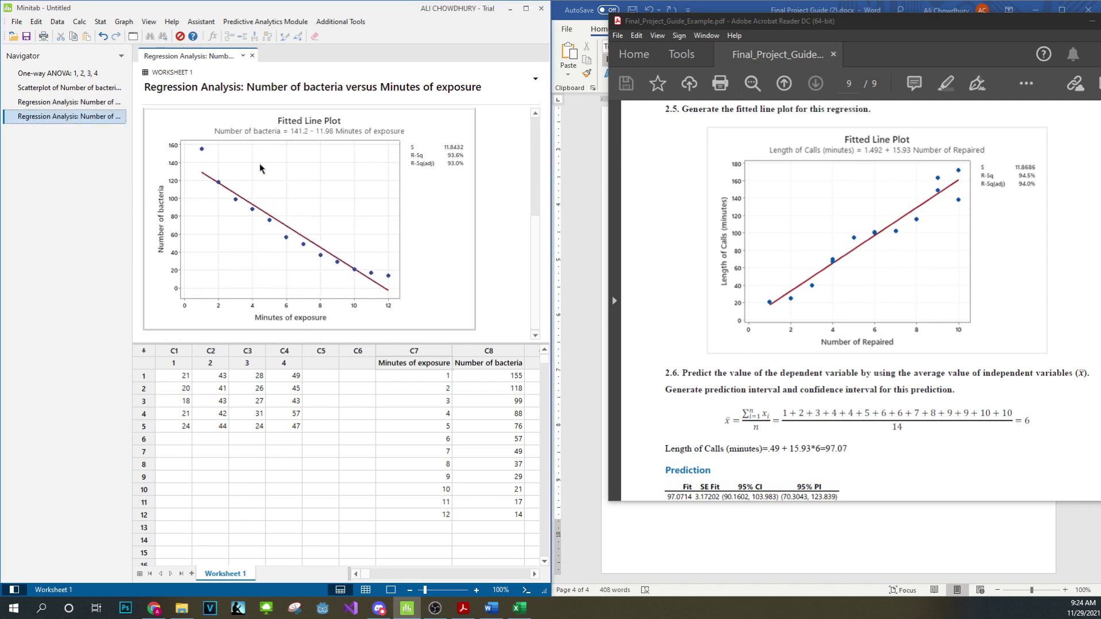
pyautogui.scroll(2, 306, 241)
pyautogui.scroll(-2, 453, 270)
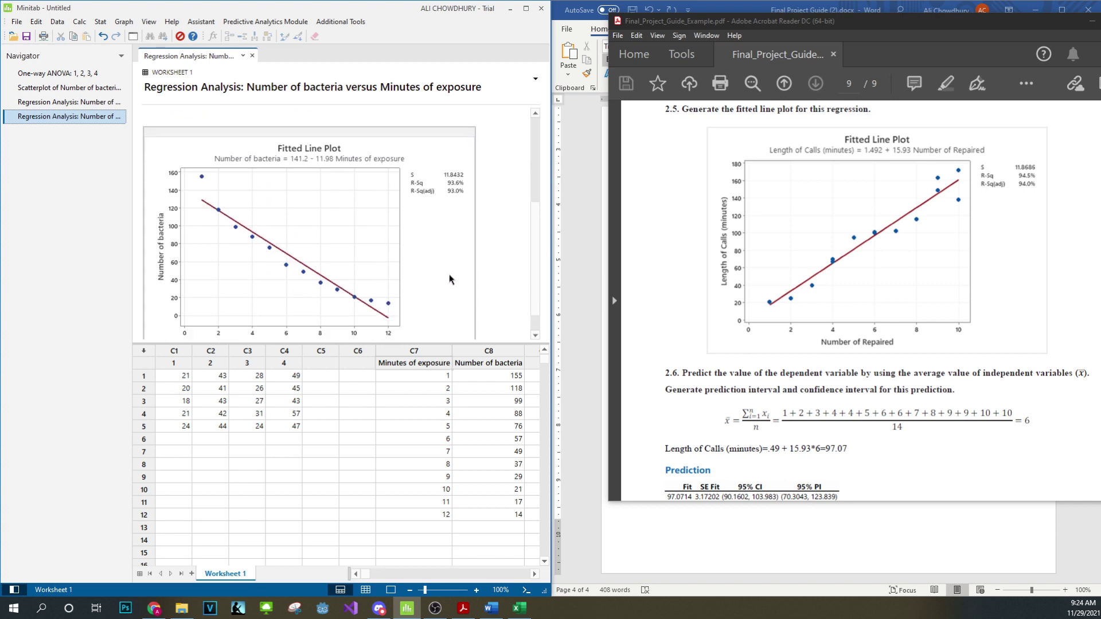
# - Check the mean calculation and the Prediction table with 95% CI and 95% PI in section 2.6 of the example PDF
pyautogui.scroll(-3, 877, 407)
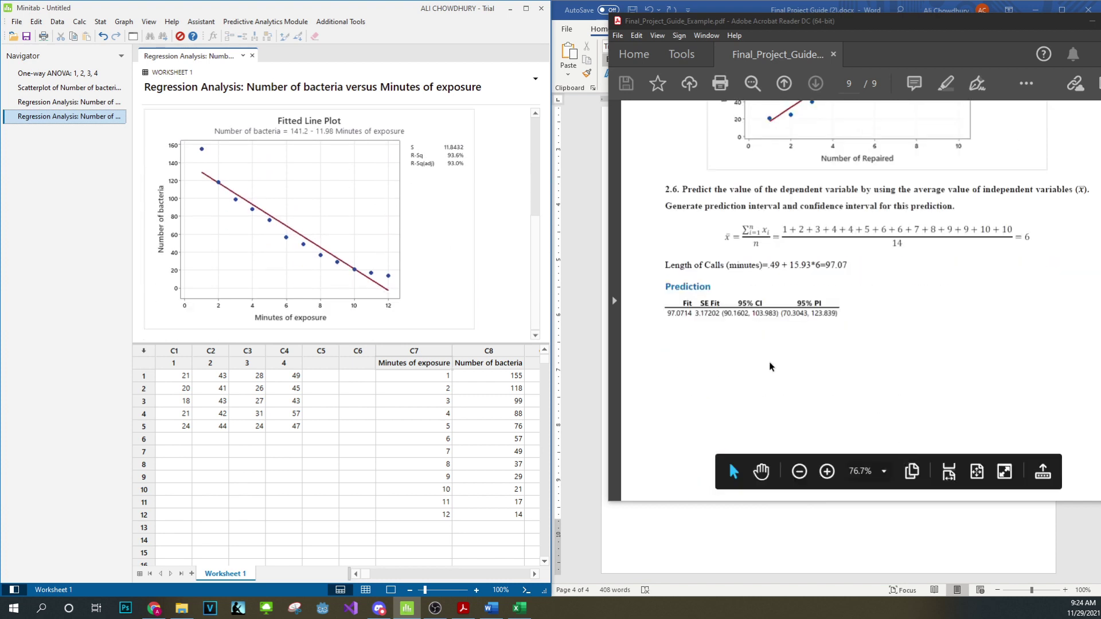
pyautogui.click(808, 299)
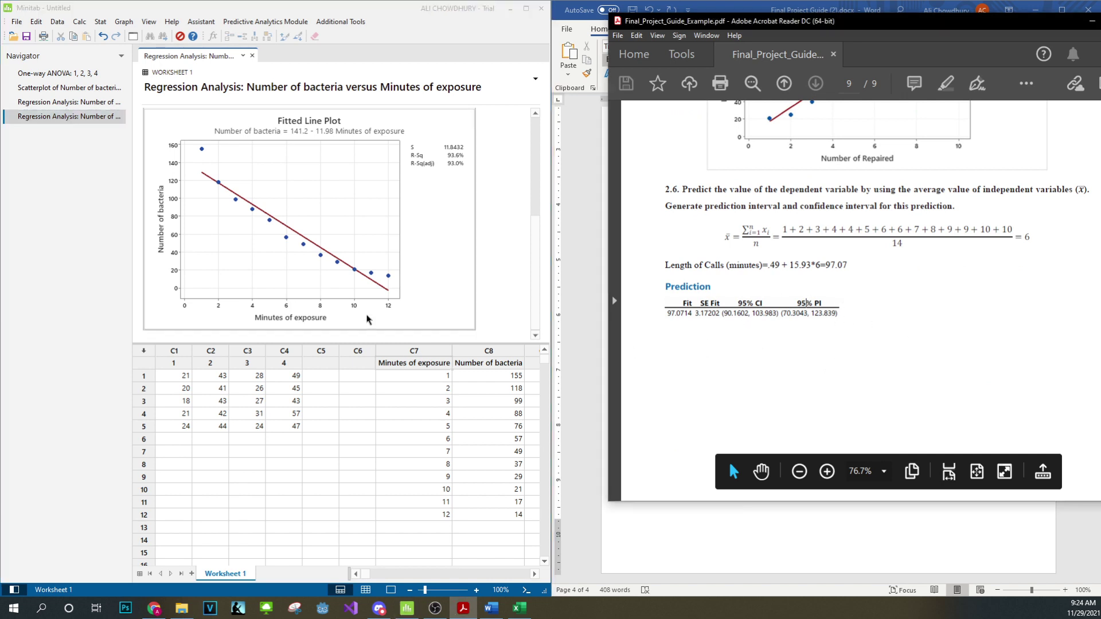
pyautogui.scroll(3, 367, 287)
pyautogui.scroll(-3, 363, 300)
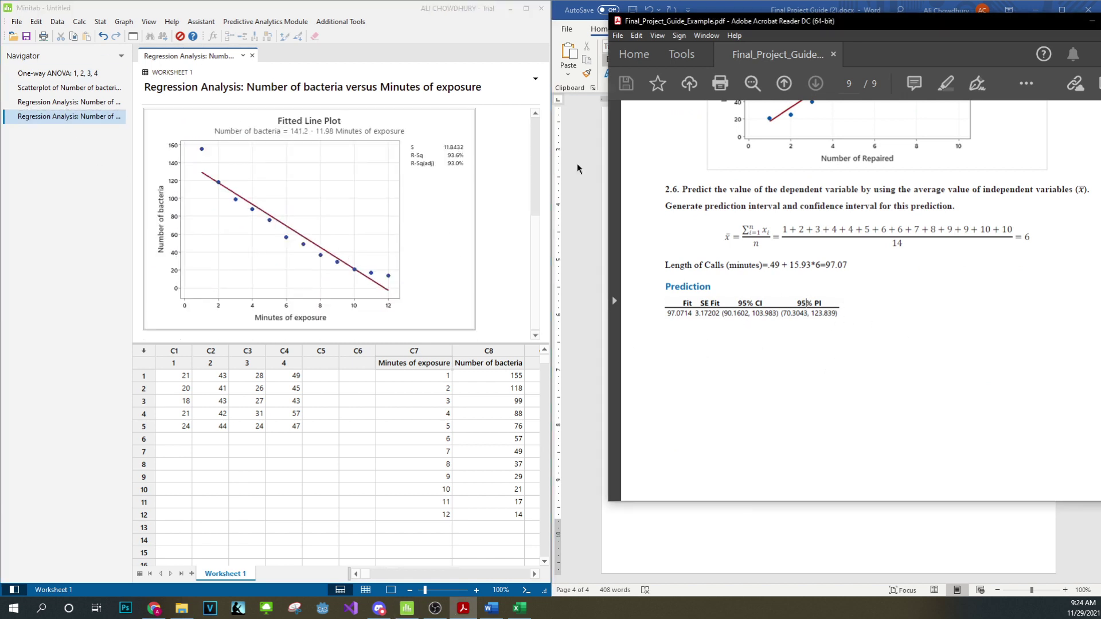
# - Set up Fit Regression Model in Minitab with Number of bacteria as response and Minutes of exposure as continuous predictor, checking the example PDF and Excel data
pyautogui.click(124, 22)
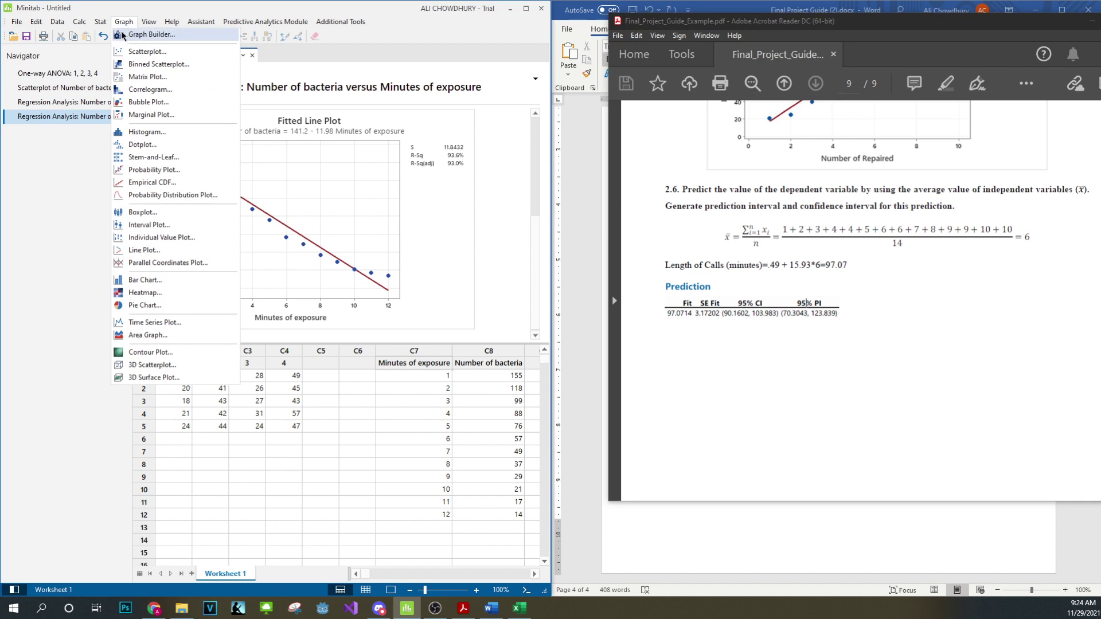
pyautogui.moveTo(101, 21)
pyautogui.moveTo(154, 50)
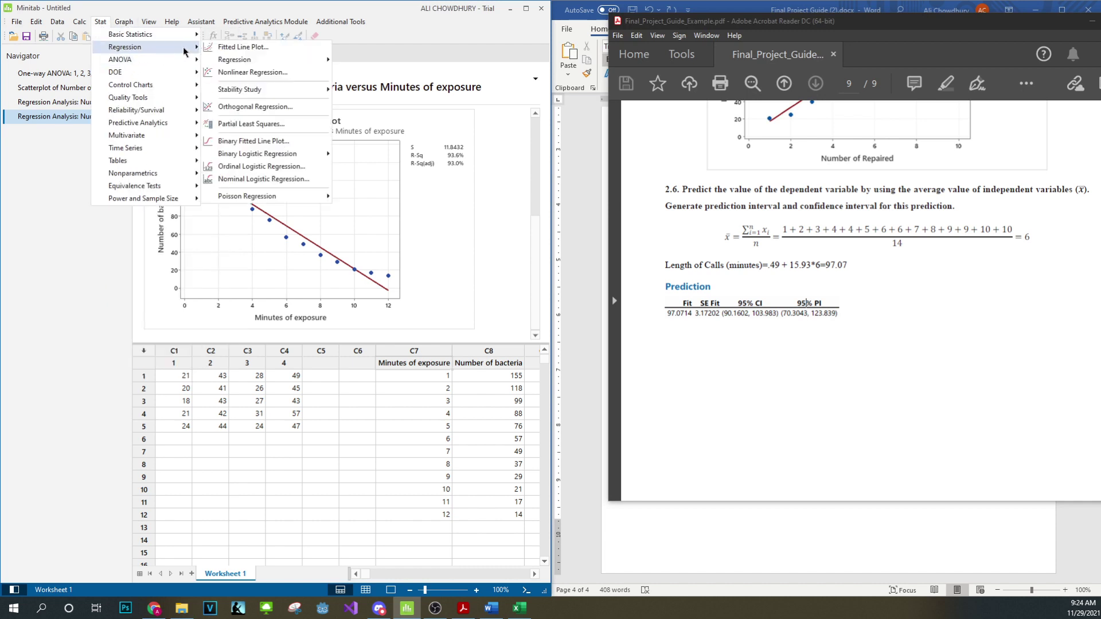
pyautogui.moveTo(265, 60)
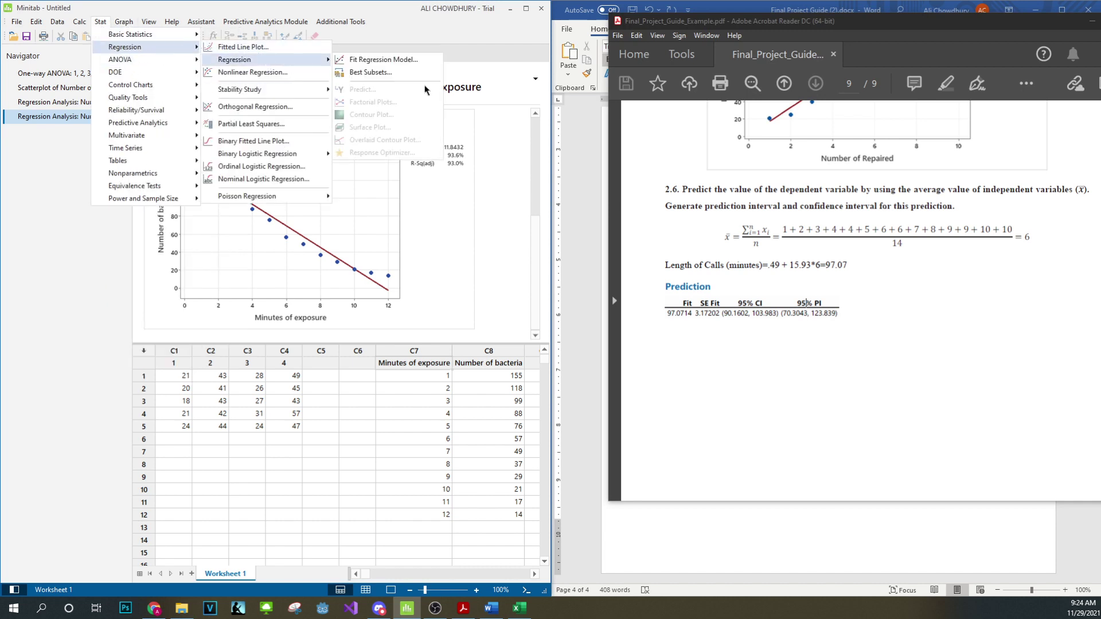
pyautogui.scroll(10, 823, 369)
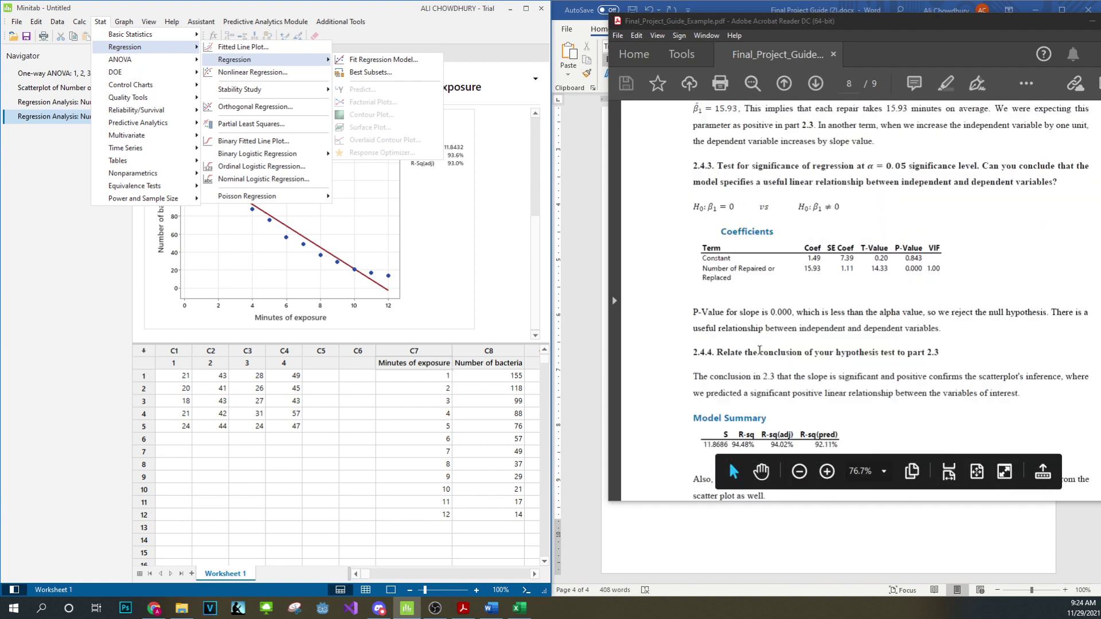
pyautogui.scroll(2, 747, 414)
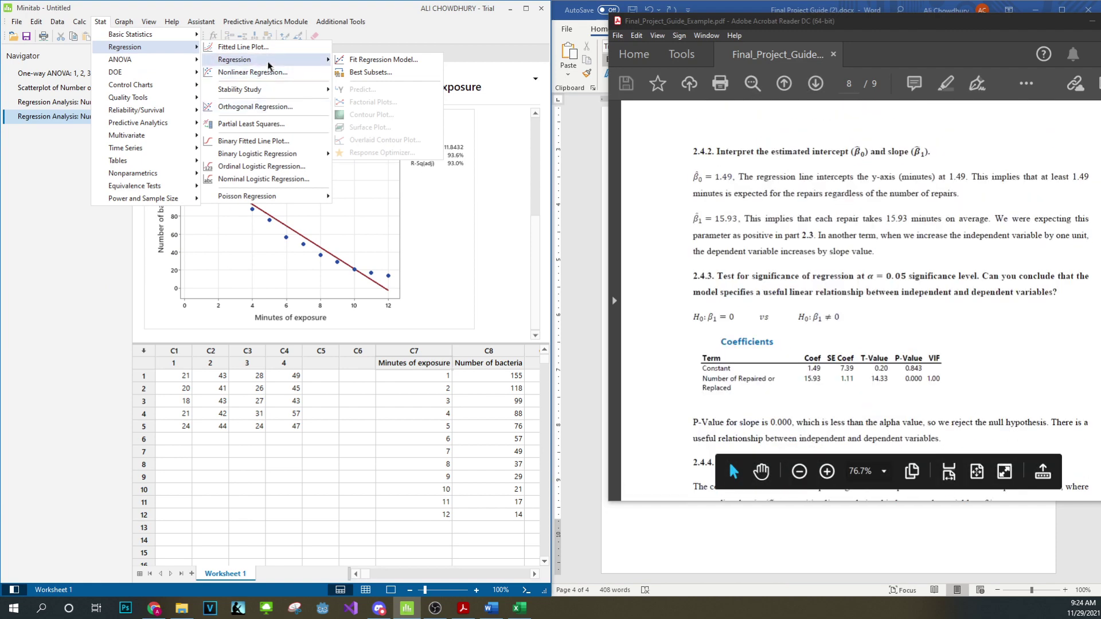
pyautogui.click(365, 61)
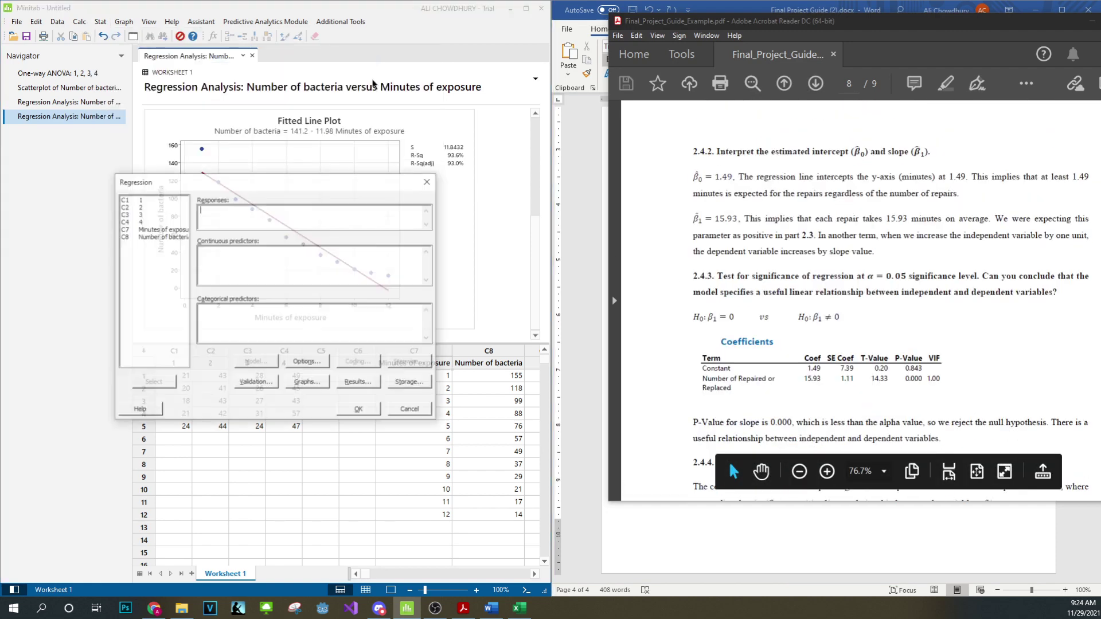
pyautogui.doubleClick(166, 236)
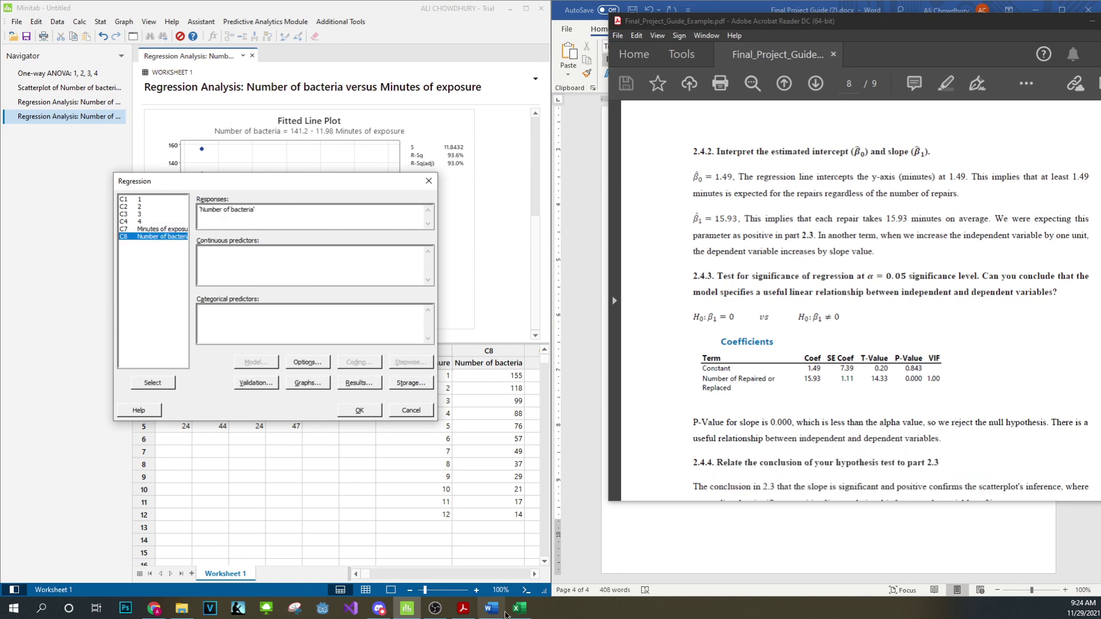
pyautogui.click(519, 608)
pyautogui.click(230, 255)
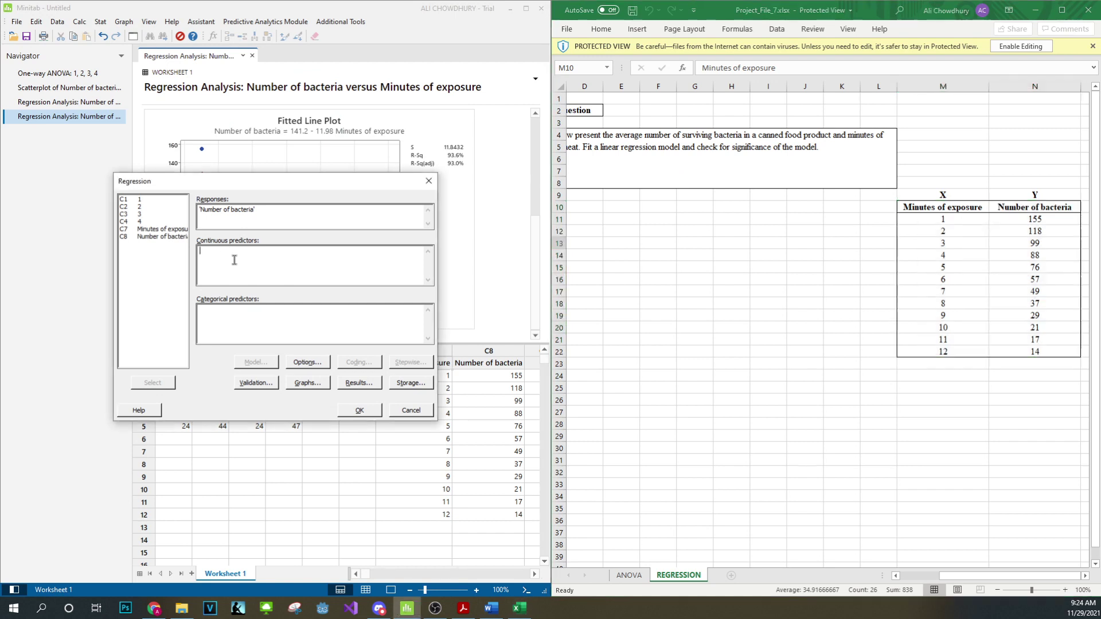
pyautogui.click(147, 228)
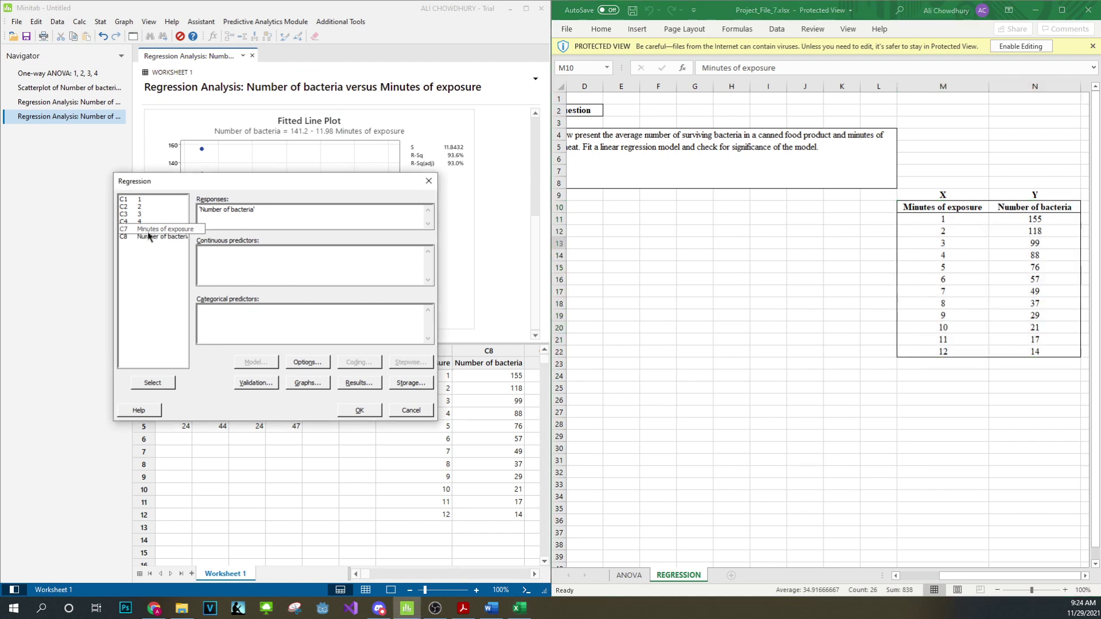
pyautogui.doubleClick(150, 230)
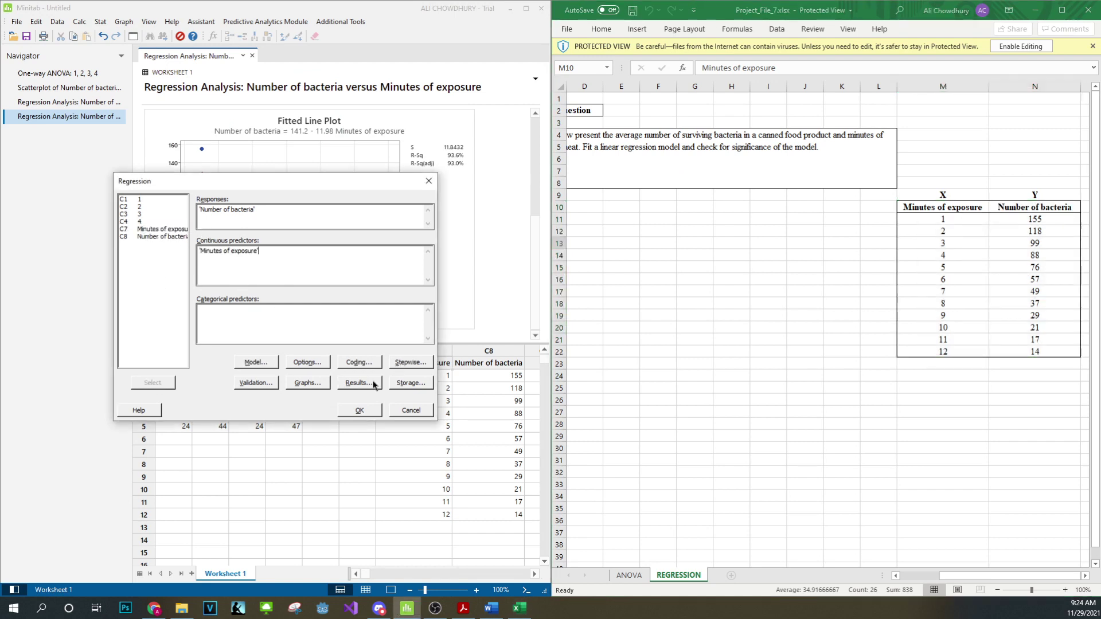
pyautogui.click(308, 368)
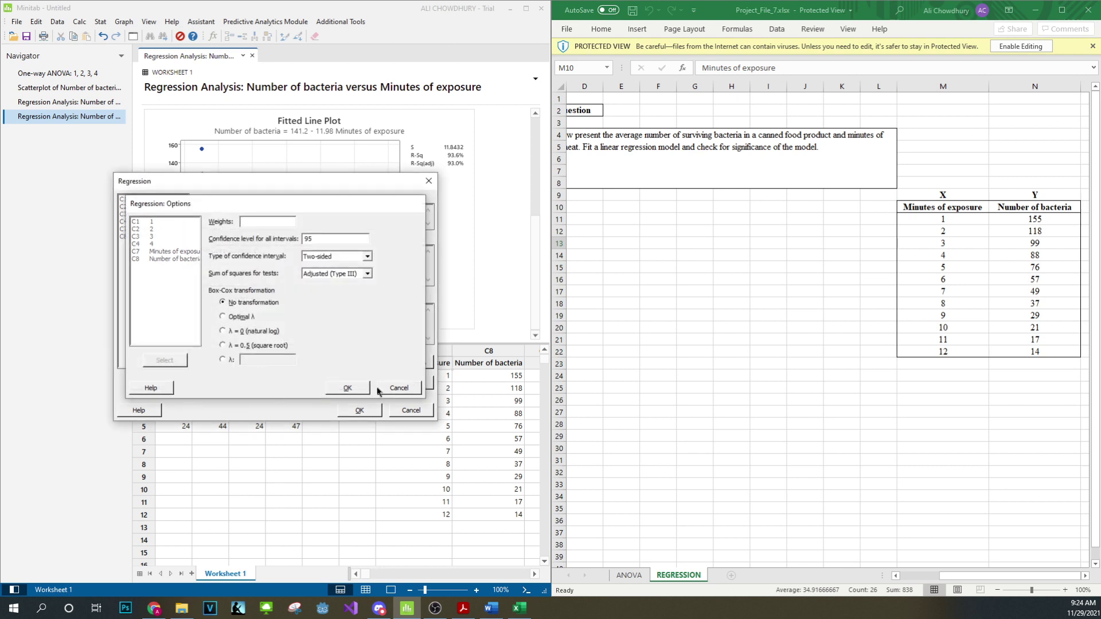
pyautogui.click(384, 393)
pyautogui.click(257, 363)
pyautogui.click(394, 439)
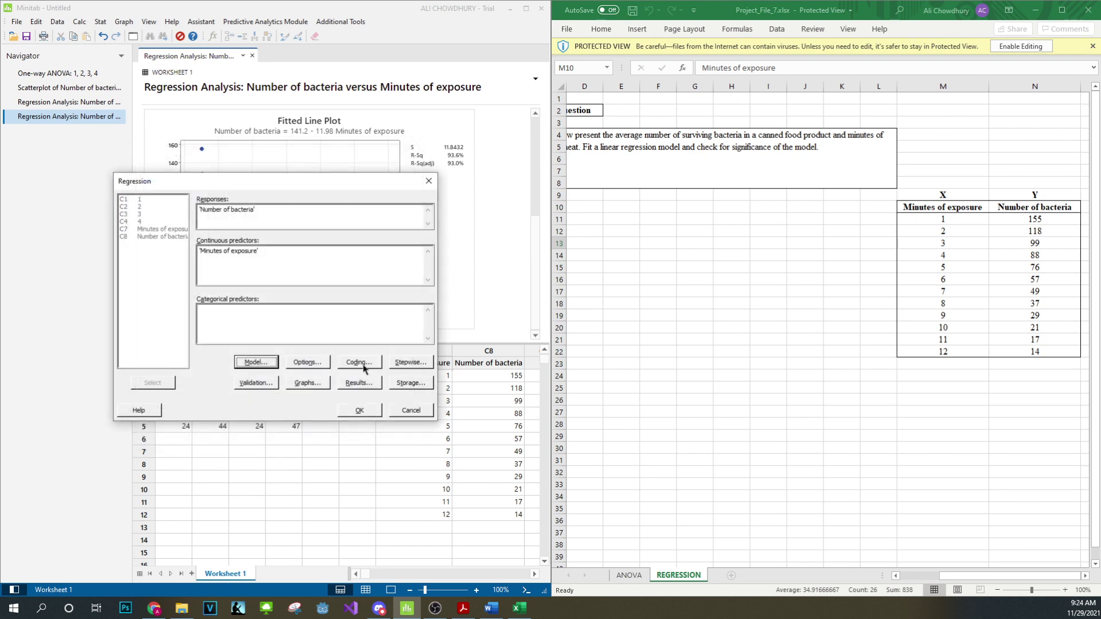
pyautogui.click(370, 365)
pyautogui.click(397, 418)
# - Choose four-in-one residual plots for the regression model and run the analysis of Number of bacteria versus Minutes of exposure
pyautogui.click(315, 384)
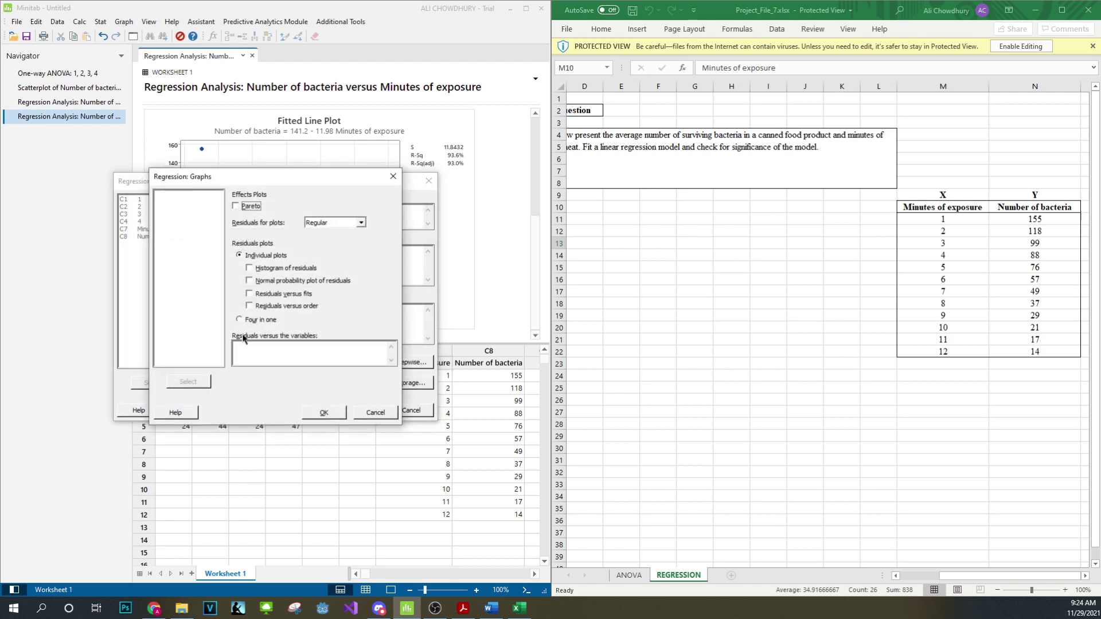
pyautogui.click(239, 320)
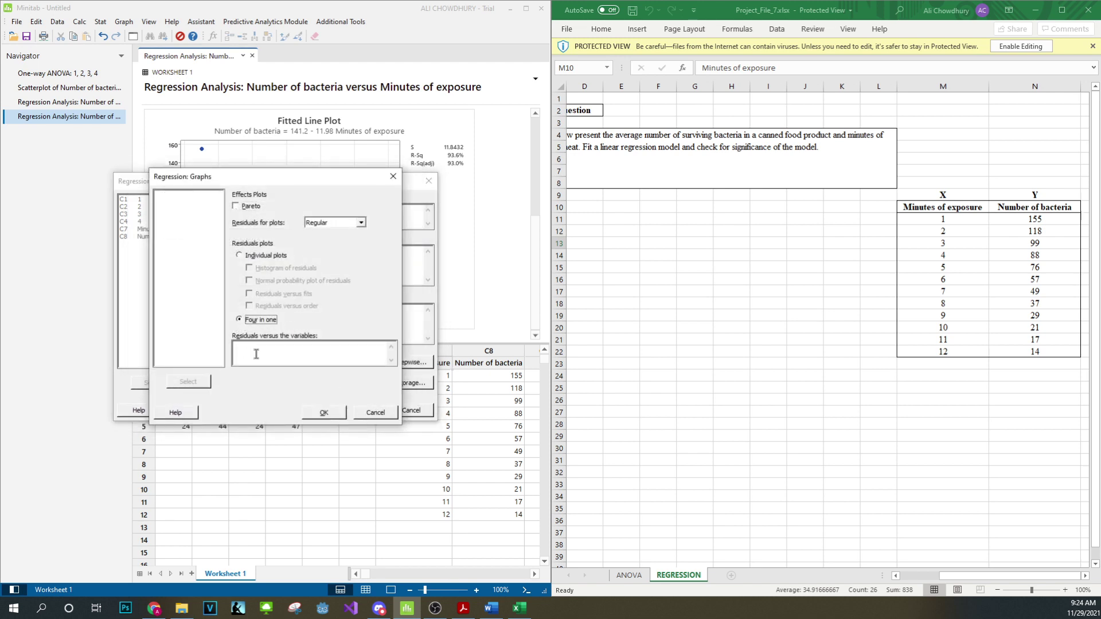
pyautogui.click(324, 413)
pyautogui.click(359, 410)
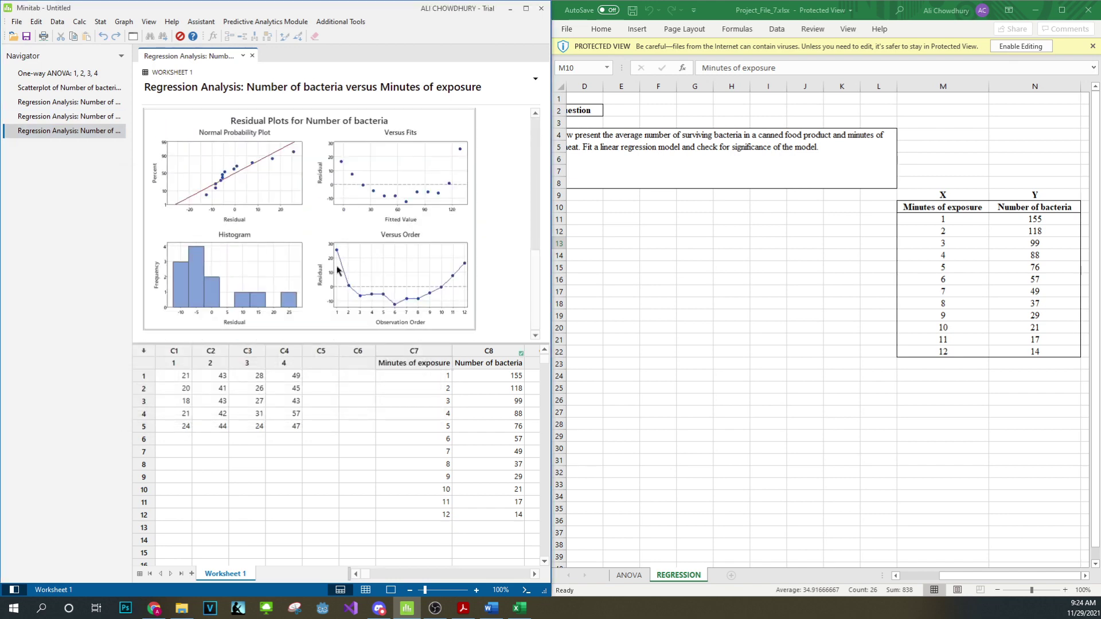
# - Examine the new regression output's equation, coefficients, model summary and residual plots, and compare them with the two earlier regression outputs
pyautogui.scroll(6, 337, 269)
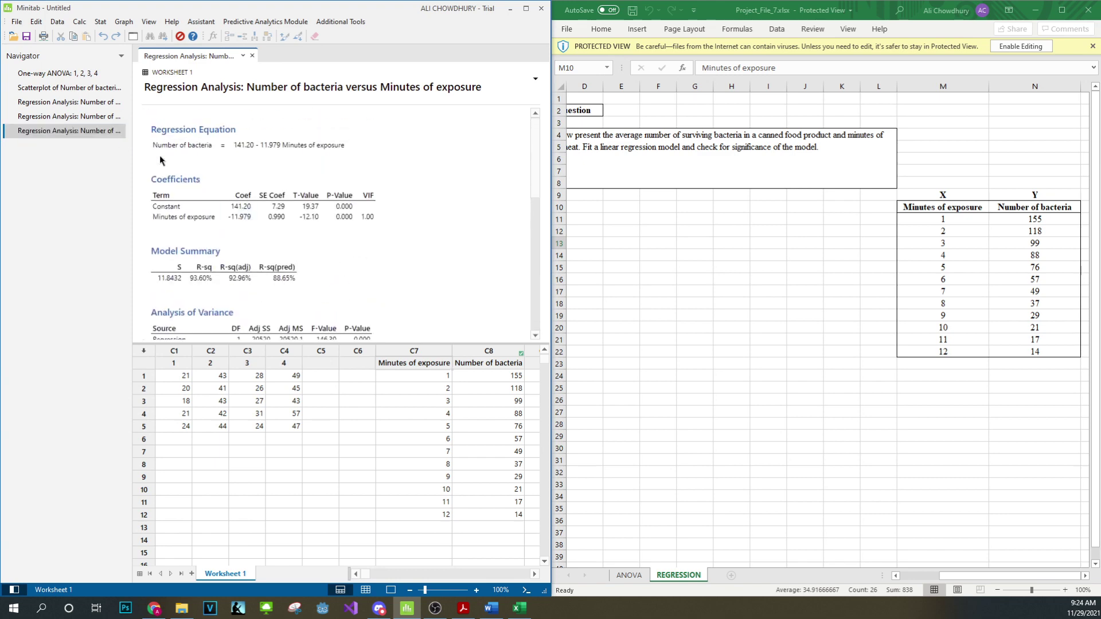
pyautogui.scroll(-3, 274, 248)
pyautogui.scroll(3, 275, 255)
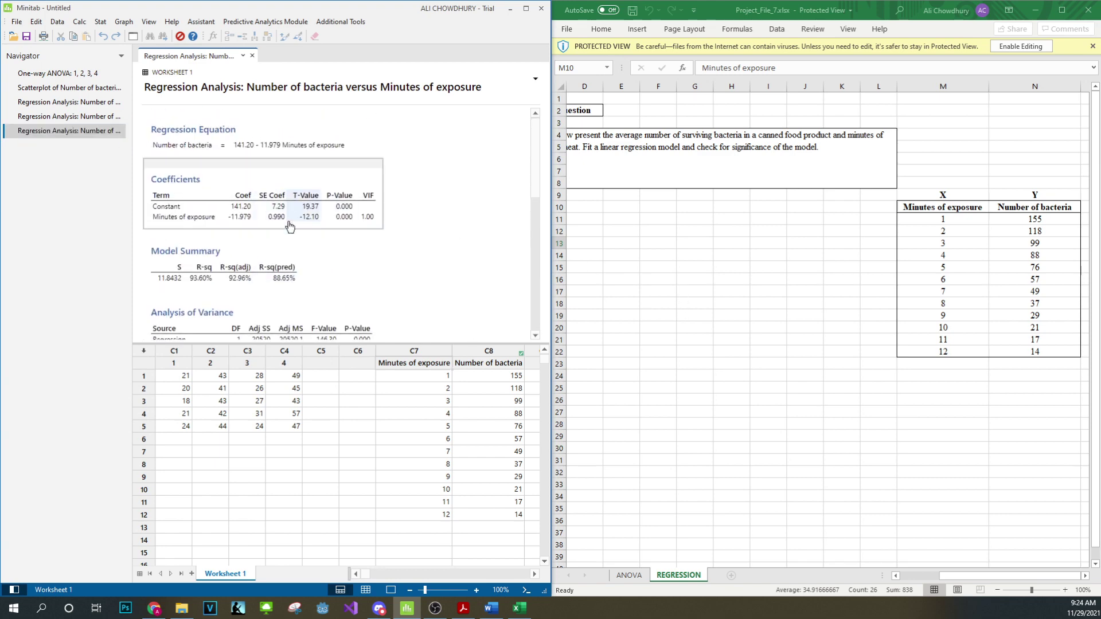
pyautogui.scroll(-10, 269, 256)
pyautogui.click(69, 117)
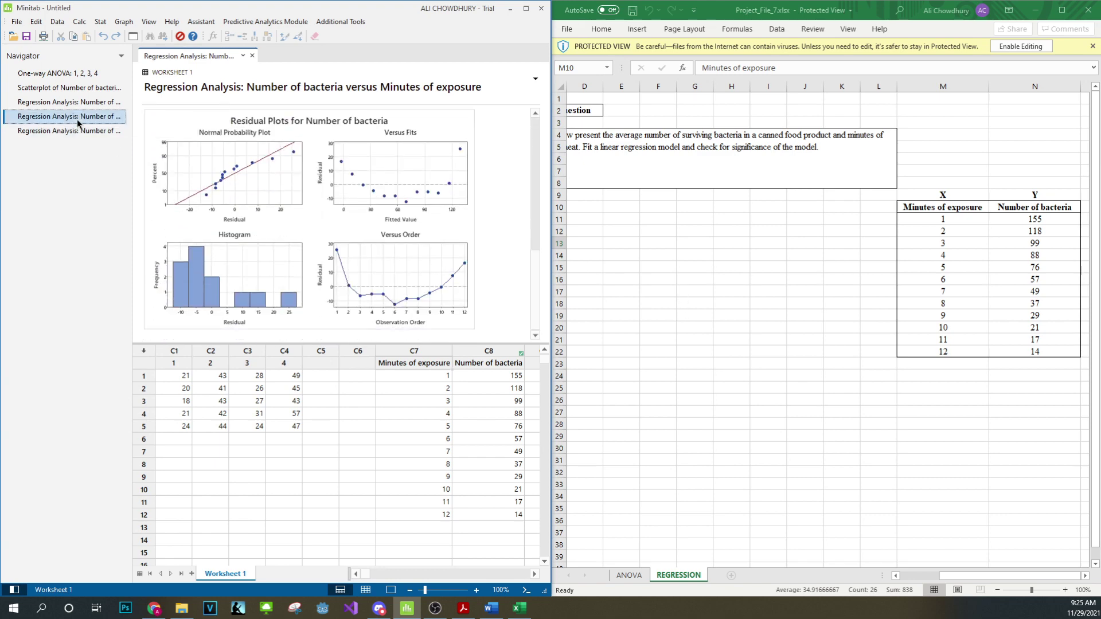
pyautogui.click(68, 88)
pyautogui.click(69, 102)
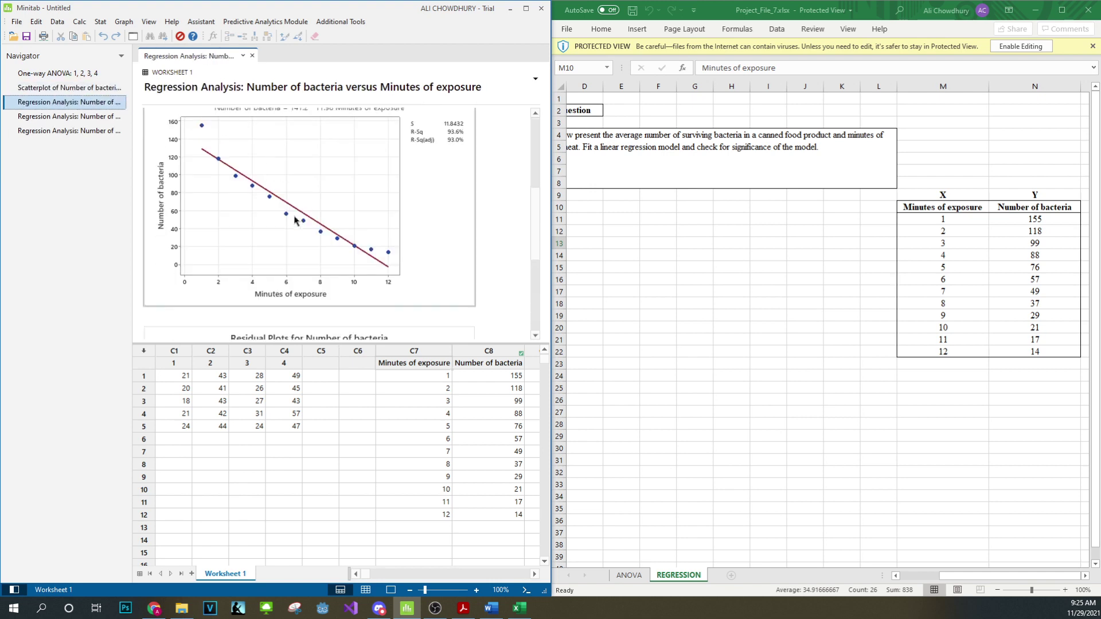
pyautogui.click(79, 136)
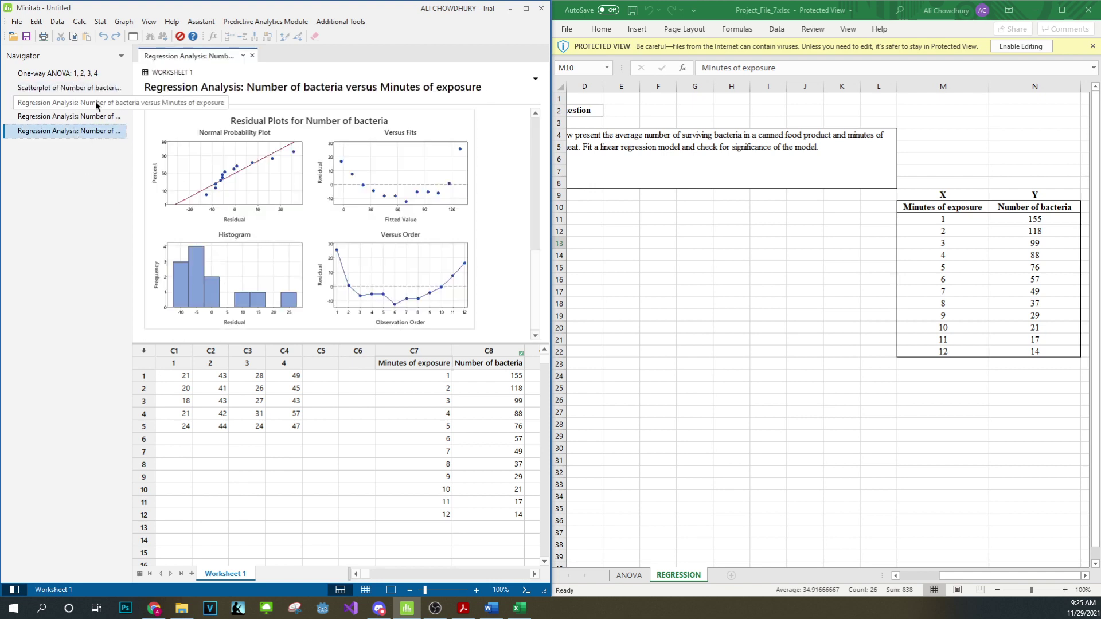
pyautogui.click(69, 102)
pyautogui.click(98, 131)
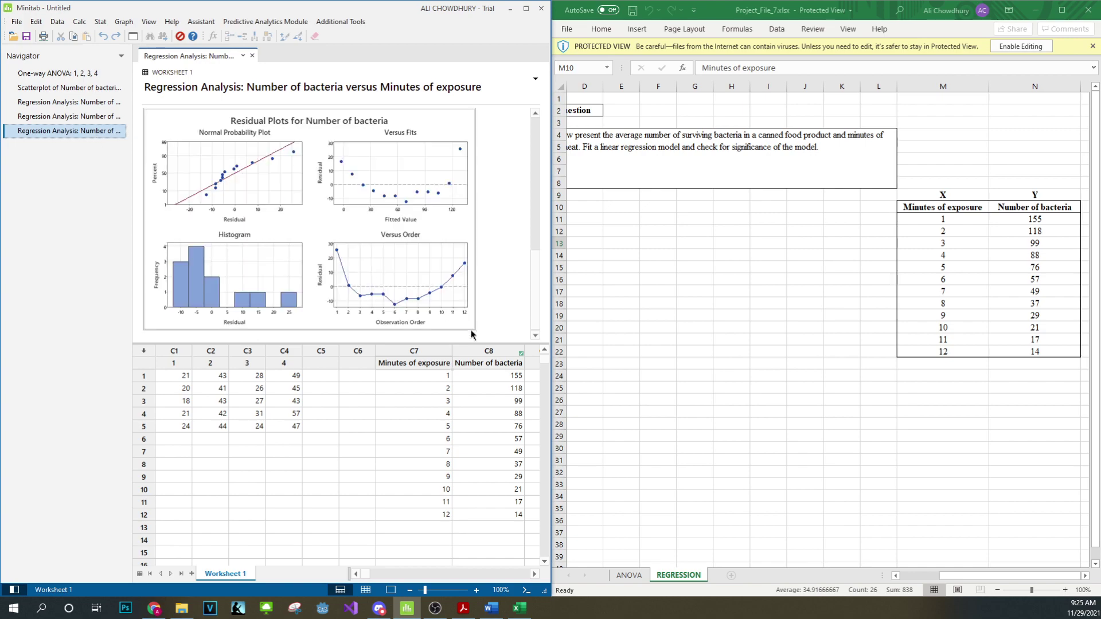
# - Check section 2.4.1 of the example PDF against the Word guide and the Minitab output to identify which regression tables it needs
pyautogui.click(491, 614)
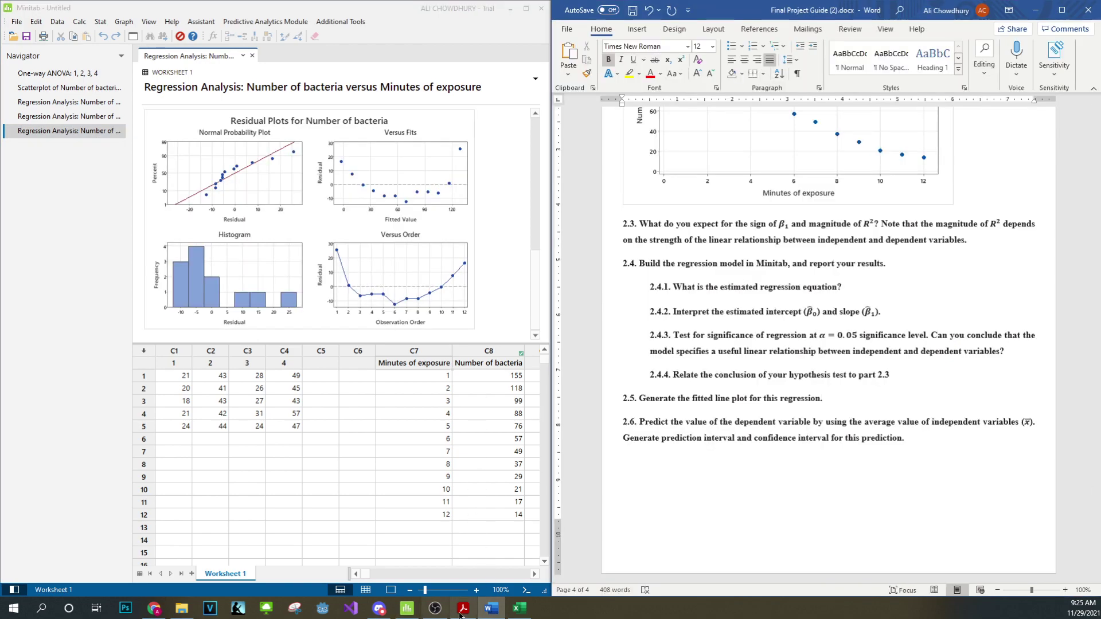
pyautogui.click(464, 608)
pyautogui.scroll(10, 826, 343)
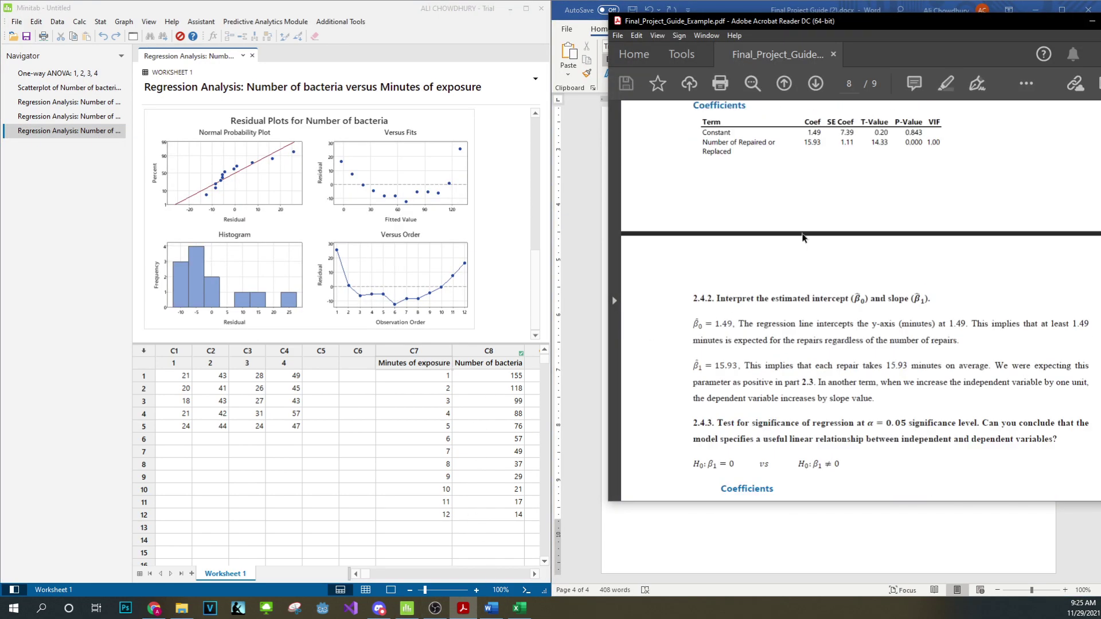
pyautogui.press('super+Right')
pyautogui.press('super+Left')
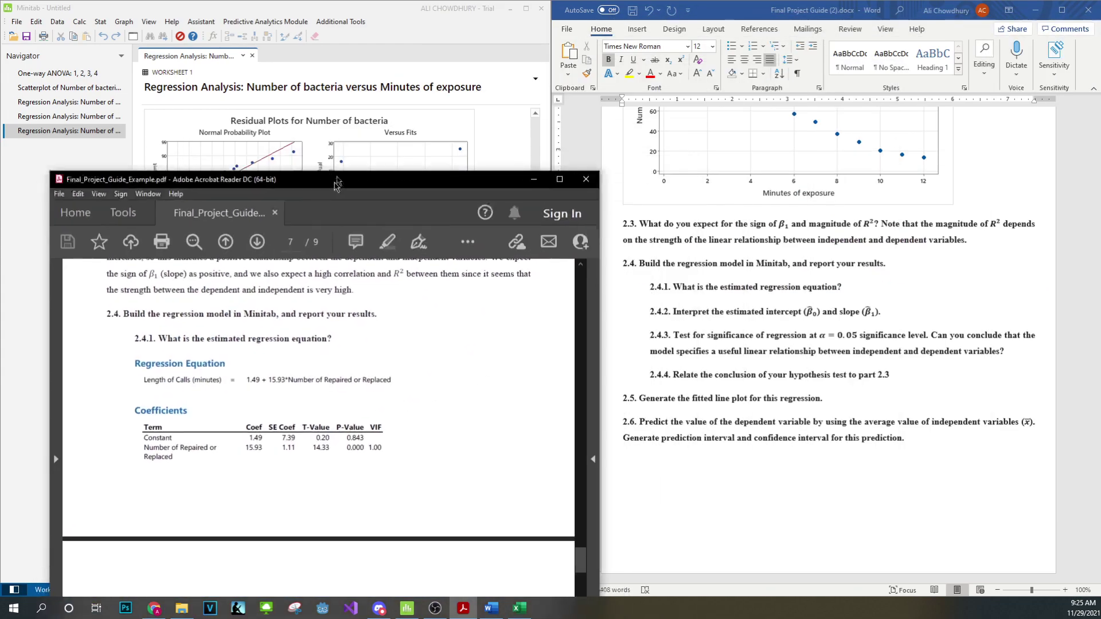
pyautogui.press('super+Left')
pyautogui.press('super+Down')
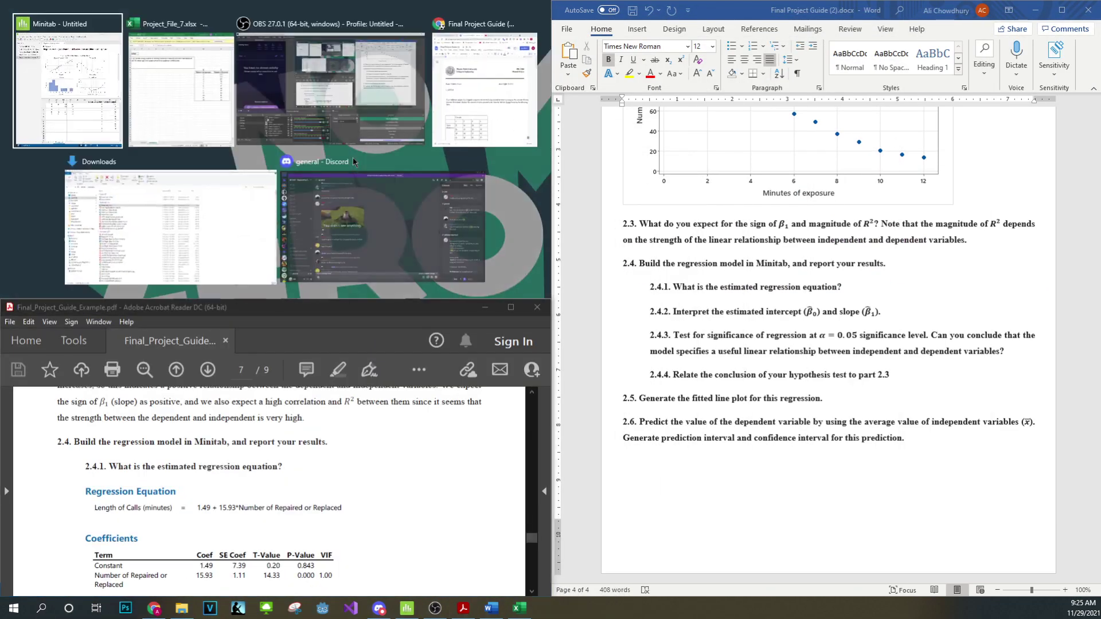
pyautogui.press('Escape')
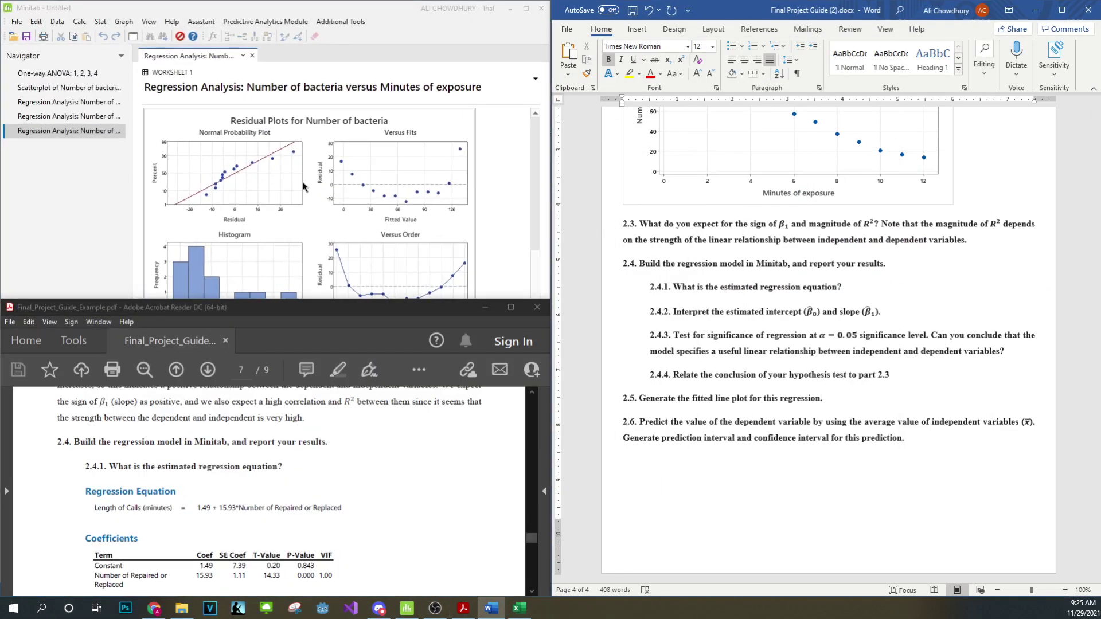
pyautogui.scroll(2, 355, 238)
pyautogui.scroll(-2, 356, 238)
pyautogui.scroll(5, 355, 238)
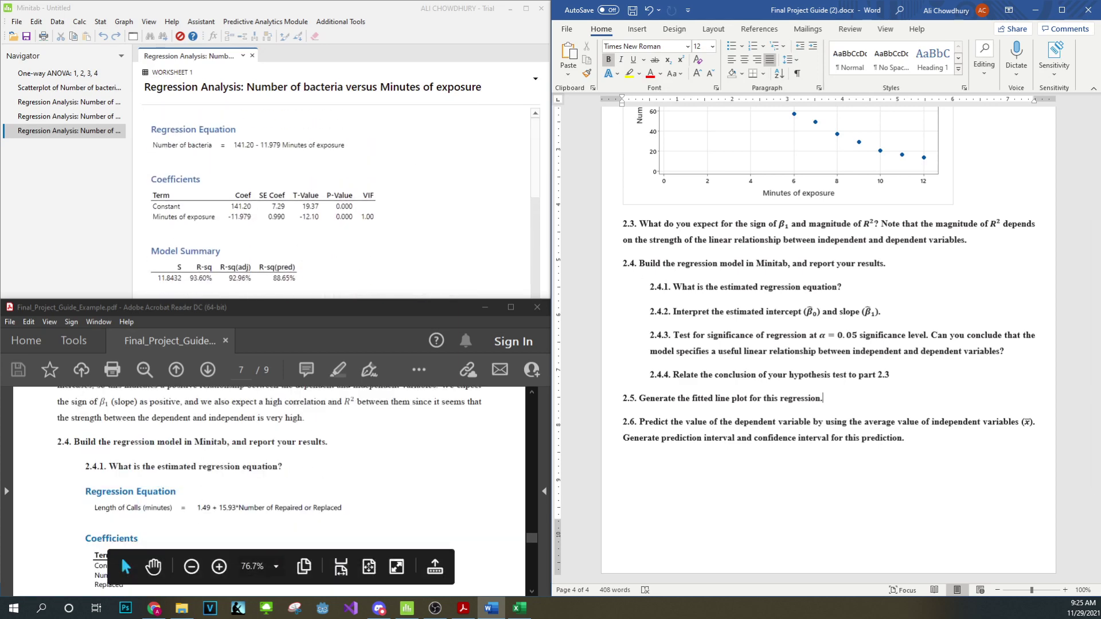
# - Copy the Regression Equation block from Minitab and paste it under question 2.4.1 in the Word guide
pyautogui.click(406, 608)
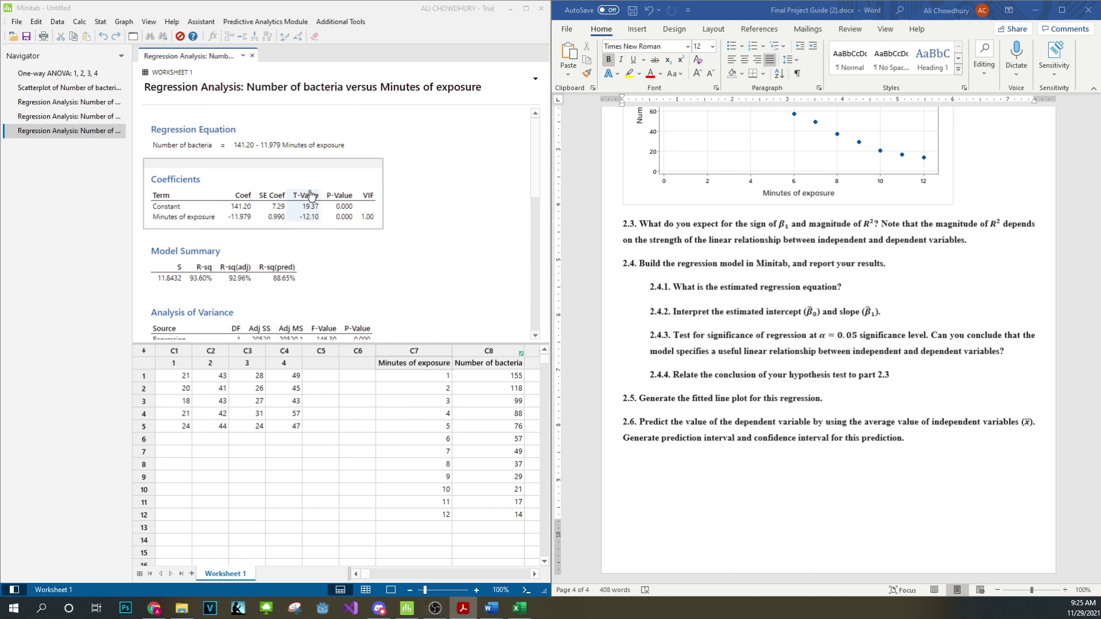
pyautogui.click(370, 117)
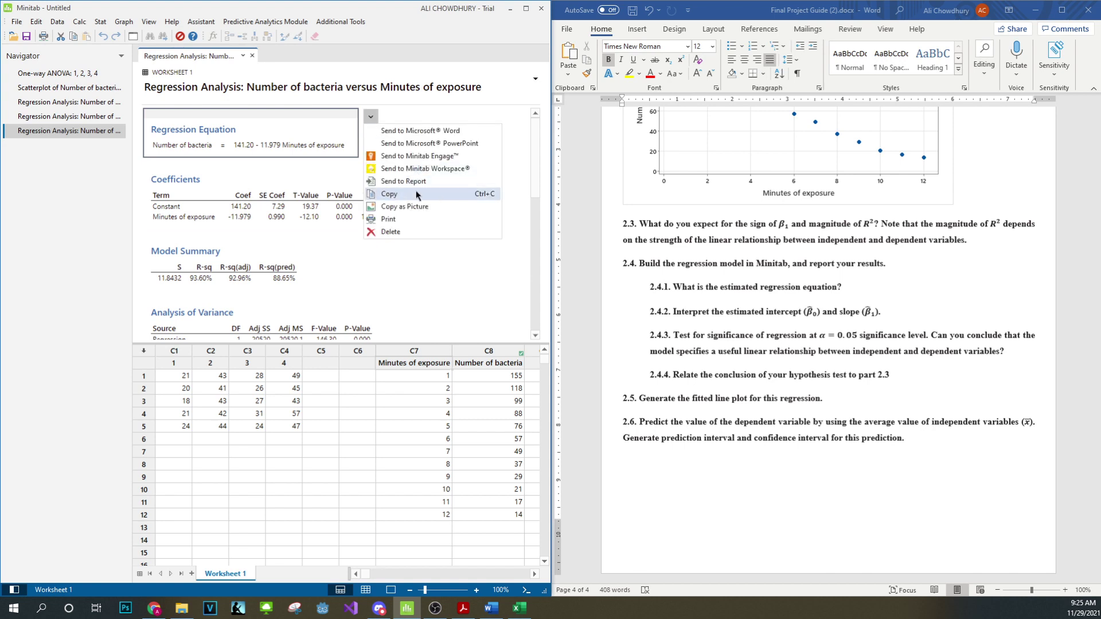
pyautogui.click(417, 195)
pyautogui.click(883, 295)
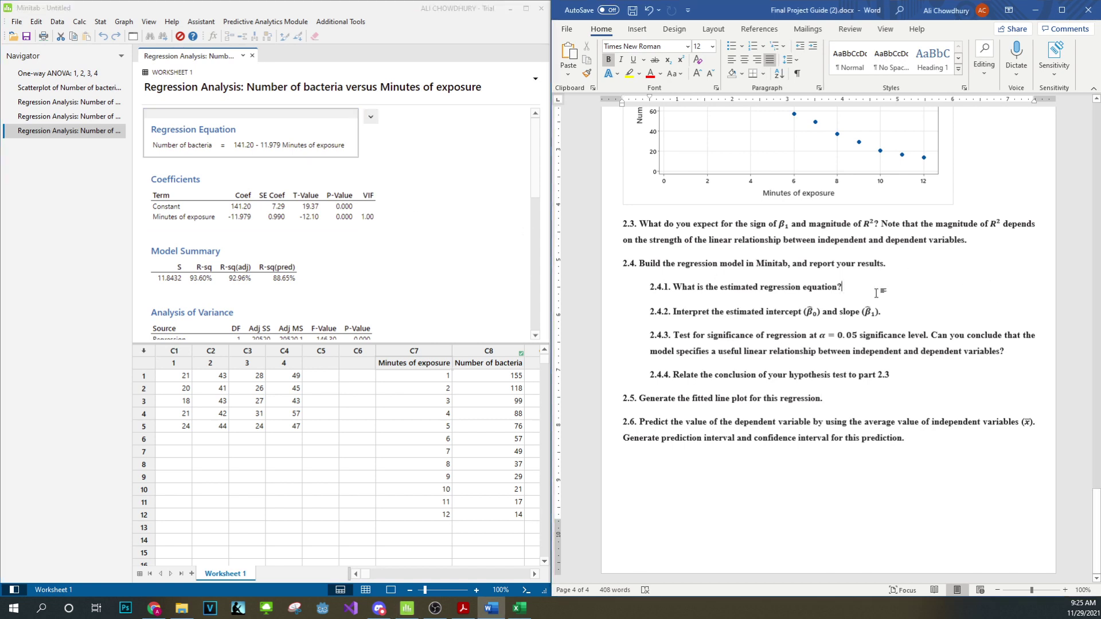
pyautogui.hotkey('ctrl', 'v')
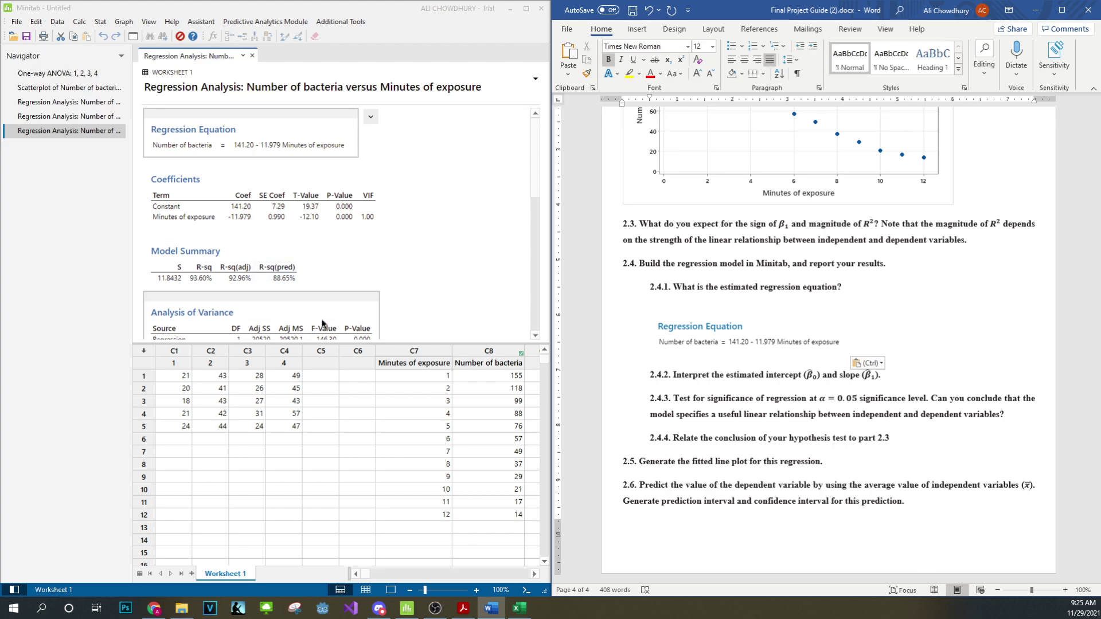
# - Copy the Coefficients table from Minitab and paste it below the regression equation under question 2.4.1 in Word
pyautogui.scroll(-1, 423, 293)
pyautogui.scroll(-5, 422, 294)
pyautogui.scroll(6, 427, 287)
pyautogui.click(395, 166)
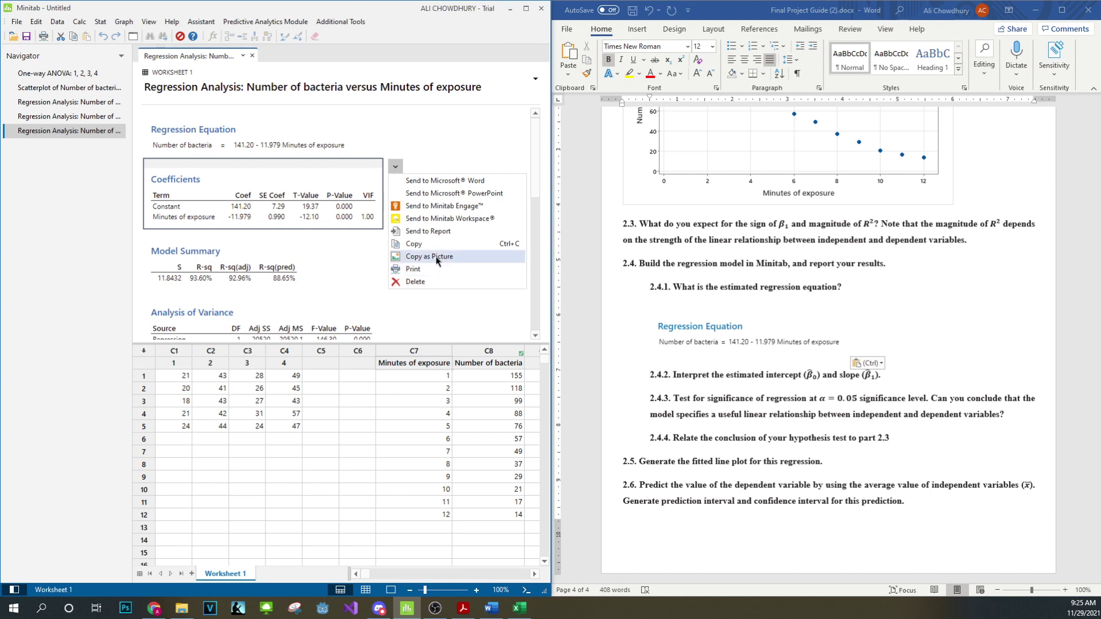
pyautogui.click(407, 255)
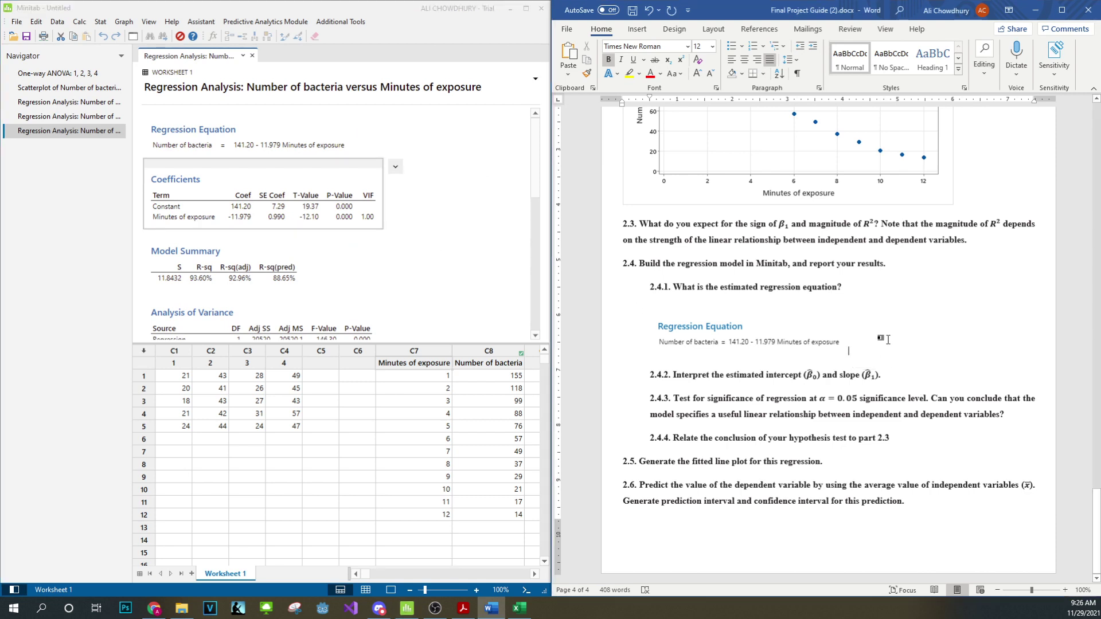
pyautogui.press('Return')
pyautogui.hotkey('ctrl', 'v')
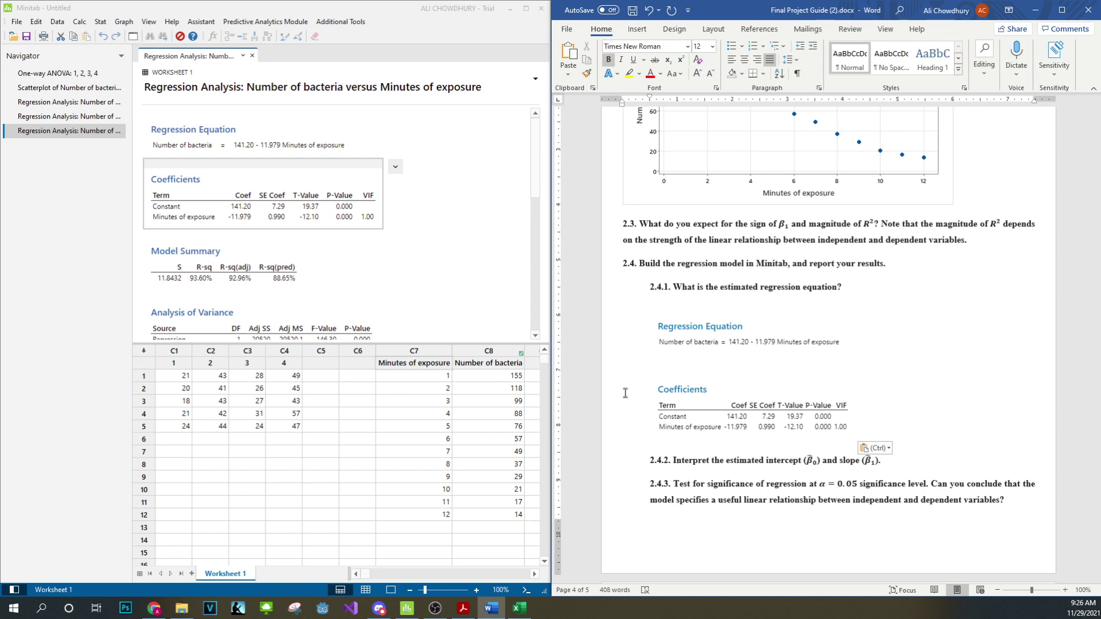
# - Paste the Coefficients table again on a new line under question 2.4.3 in the Word guide
pyautogui.click(1031, 503)
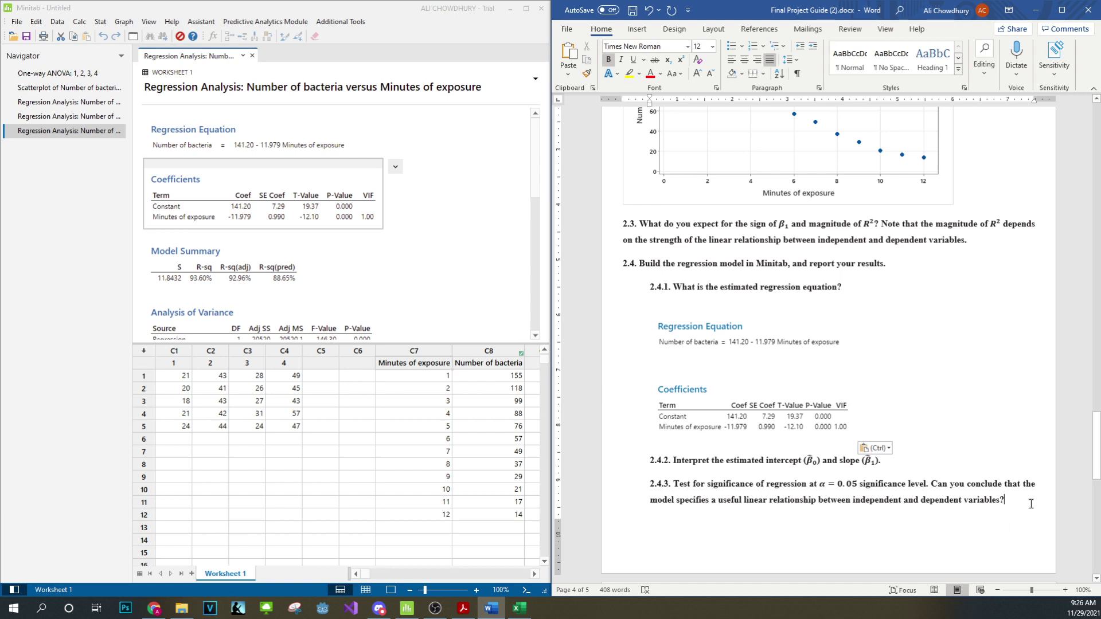
pyautogui.press('Return')
pyautogui.click(1027, 510)
pyautogui.hotkey('ctrl', 'v')
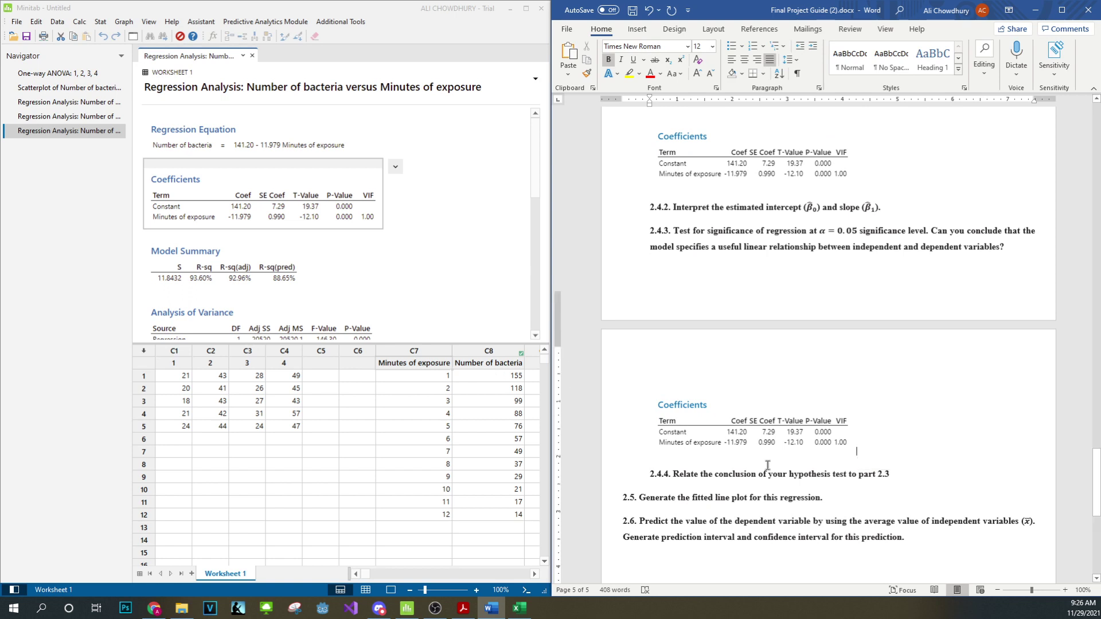
# - Copy the Model Summary table from the Minitab regression output and paste it under question 2.4.4 in the Word guide
pyautogui.scroll(-3, 829, 344)
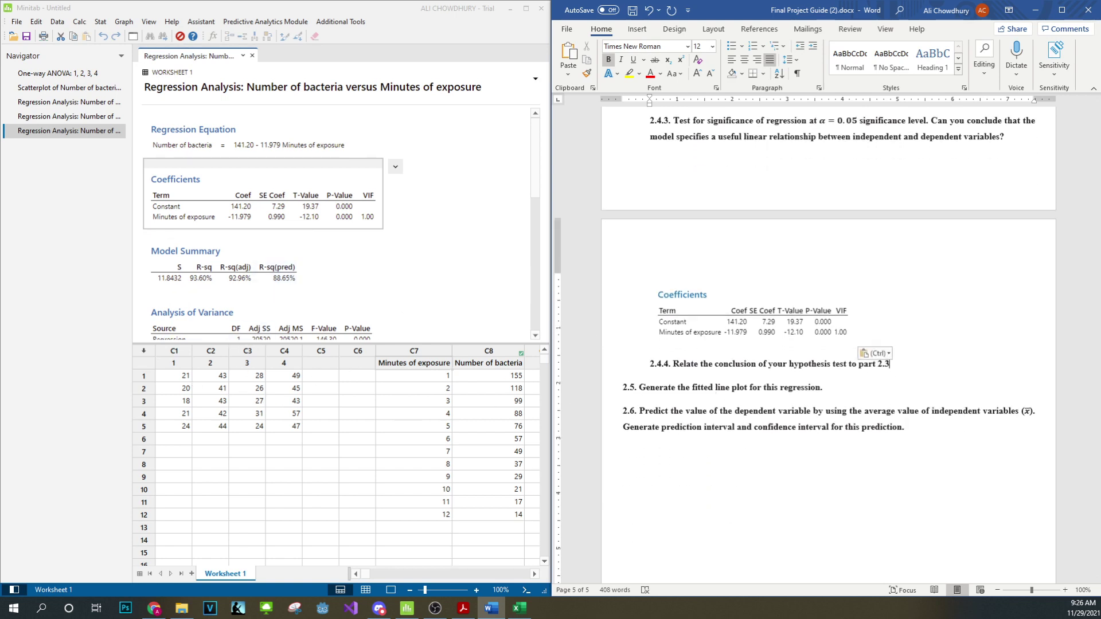
pyautogui.scroll(-2, 415, 276)
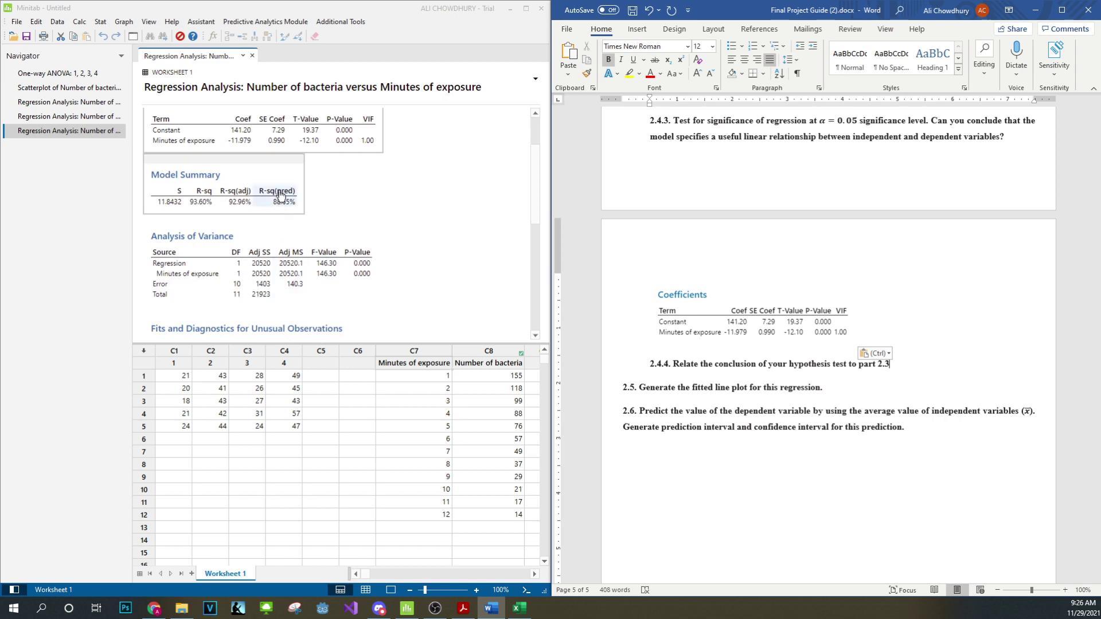
pyautogui.click(280, 195)
pyautogui.click(317, 162)
pyautogui.click(371, 252)
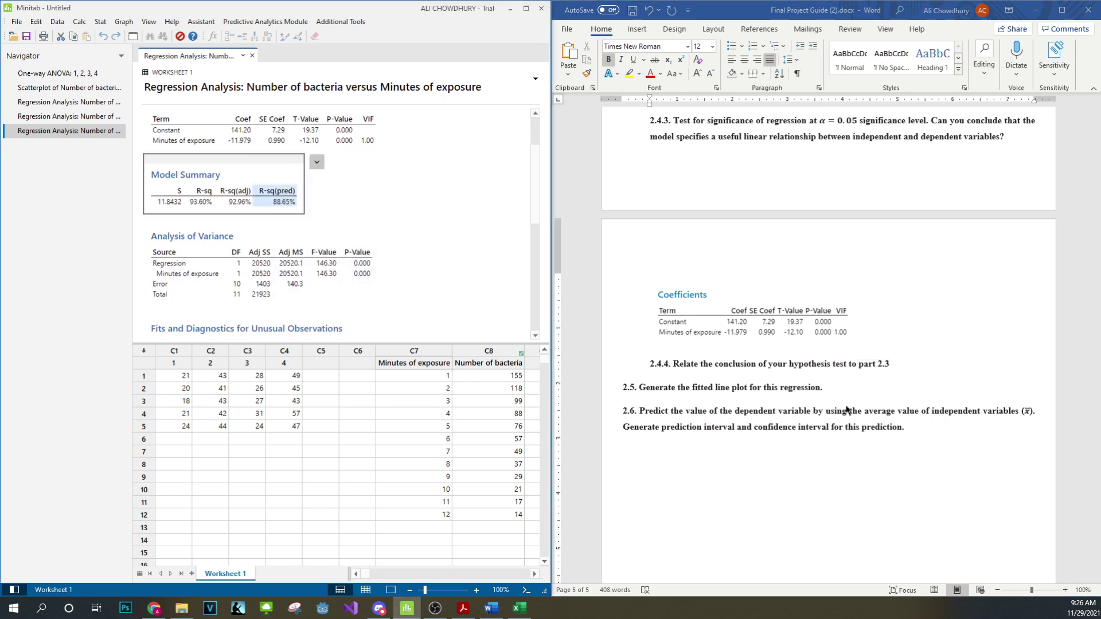
pyautogui.click(929, 365)
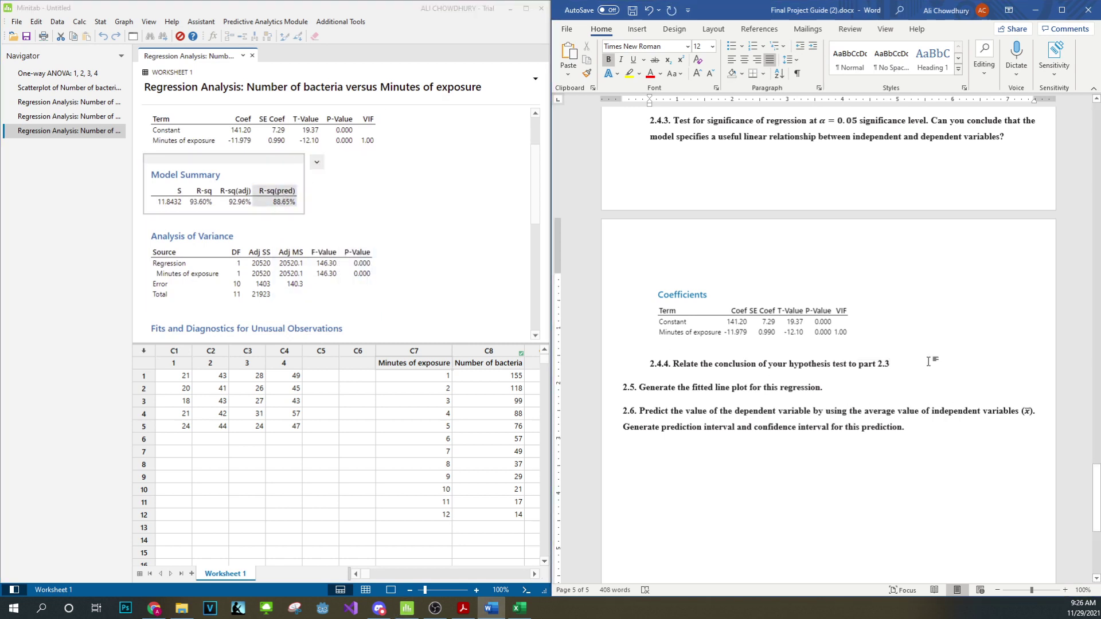
pyautogui.press('Return')
pyautogui.hotkey('ctrl', 'v')
# - Review the remaining Minitab regression outputs against the fitted line plot and Prediction table in sections 2.5 and 2.6 of the example PDF
pyautogui.scroll(-6, 349, 286)
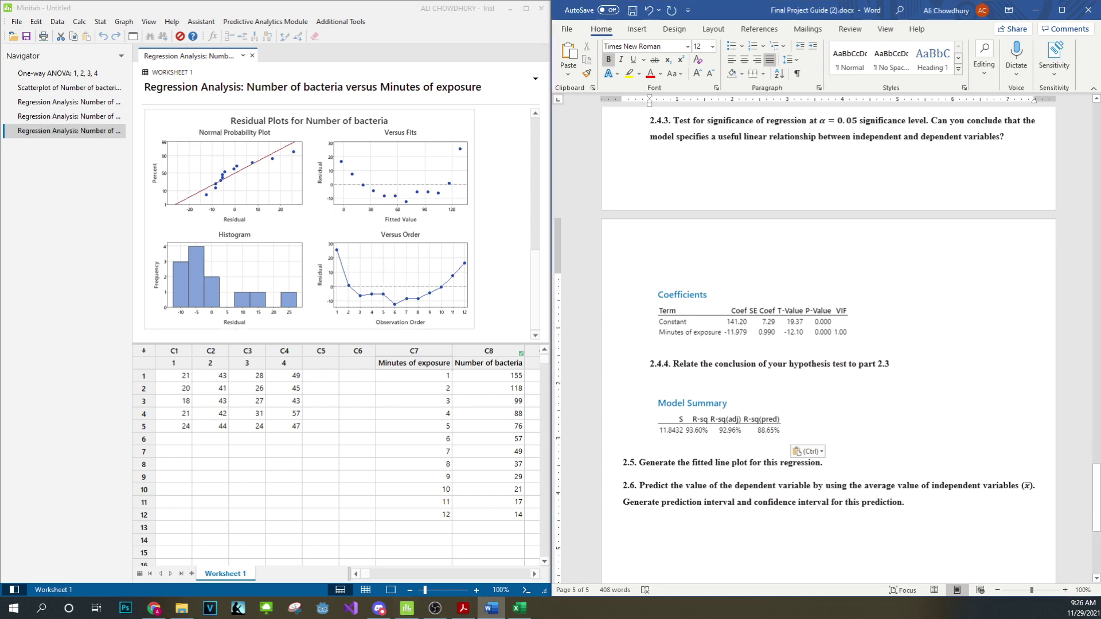
pyautogui.scroll(-4, 226, 357)
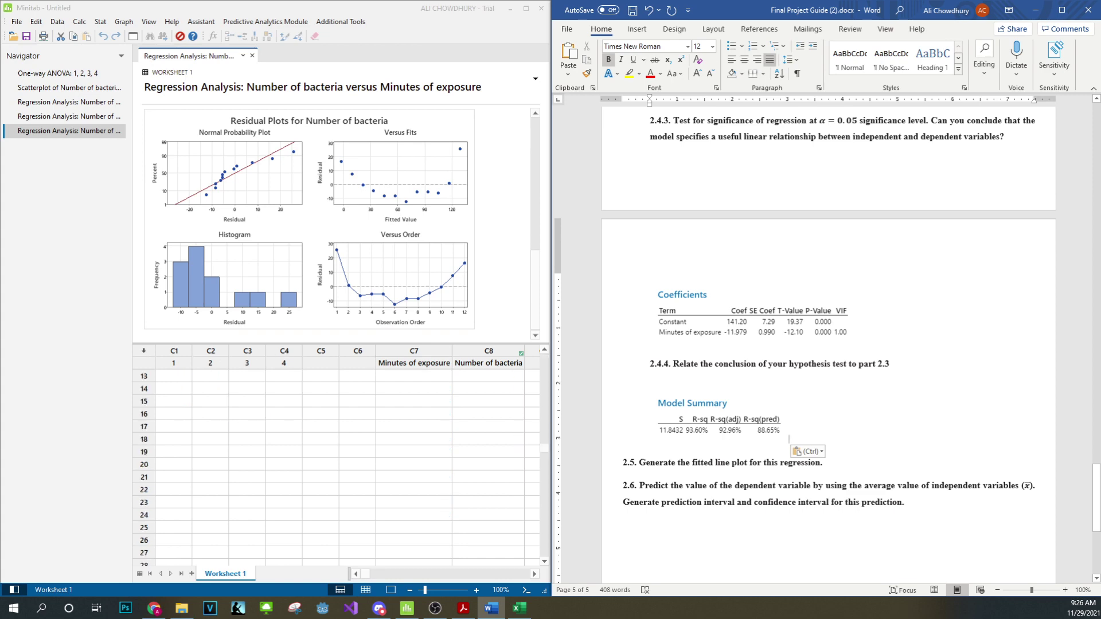
pyautogui.scroll(-5, 355, 261)
pyautogui.scroll(-3, 326, 288)
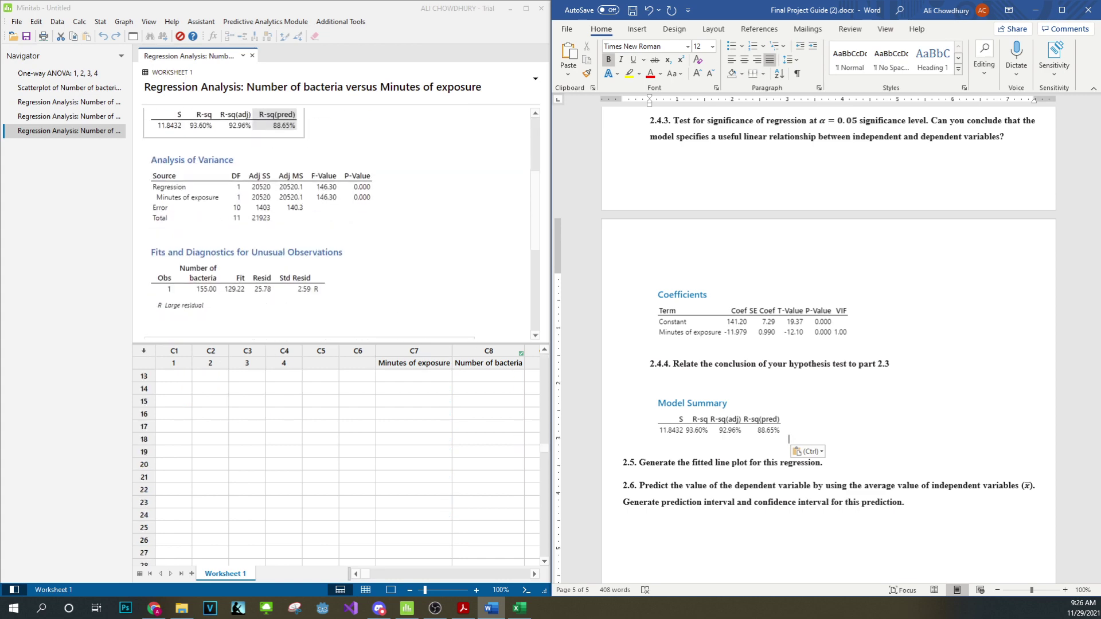
pyautogui.click(463, 608)
pyautogui.scroll(1, 472, 379)
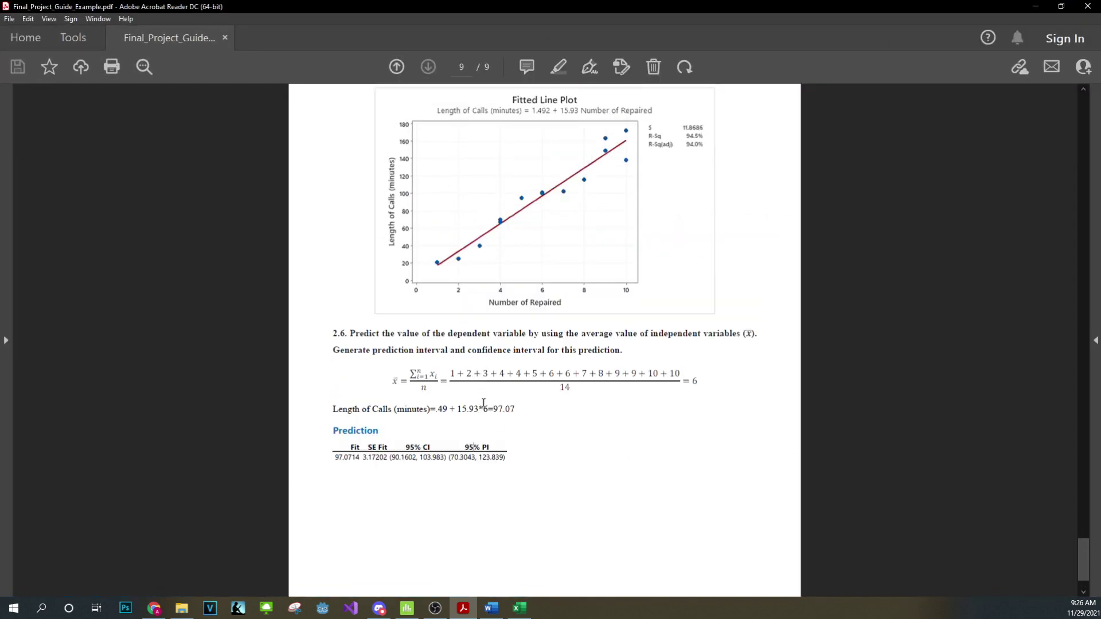
pyautogui.click(1036, 6)
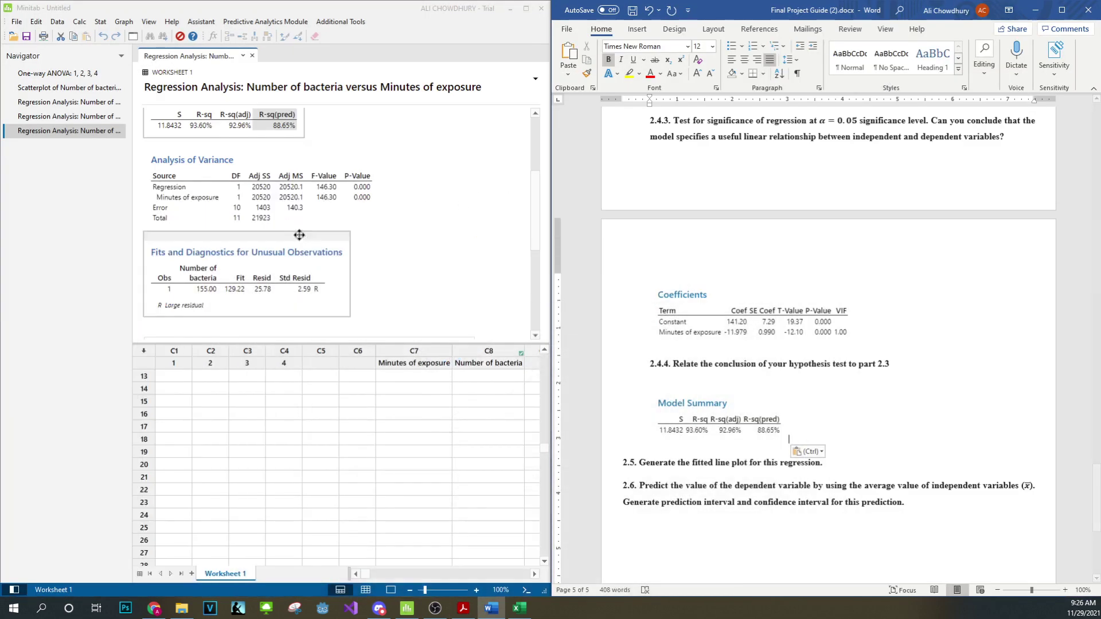
pyautogui.scroll(3, 304, 251)
pyautogui.scroll(-6, 304, 255)
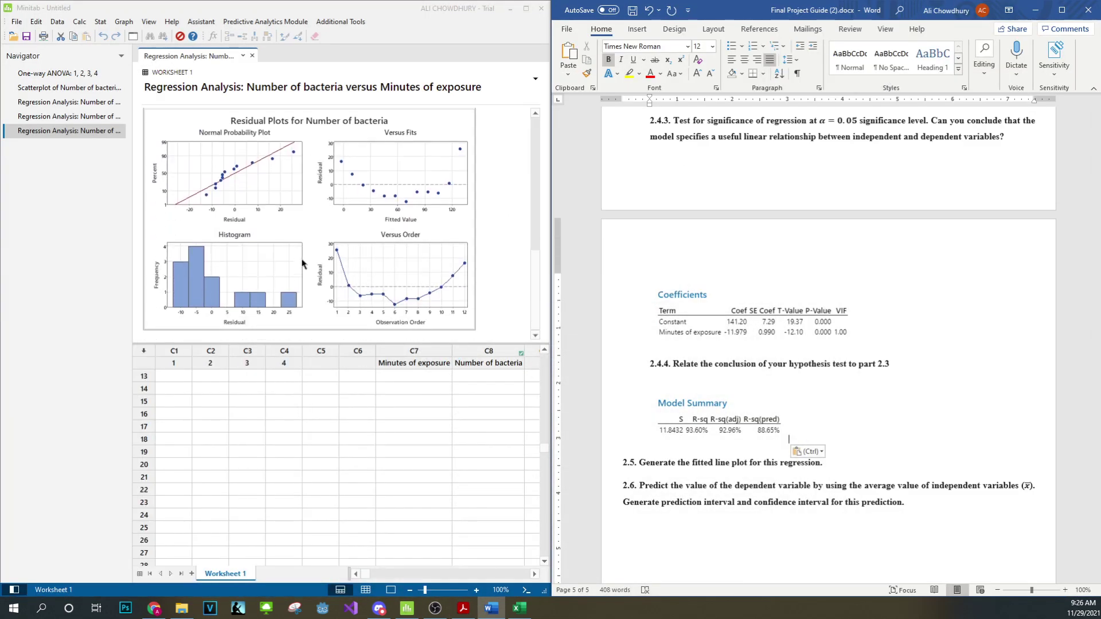
pyautogui.scroll(3, 304, 299)
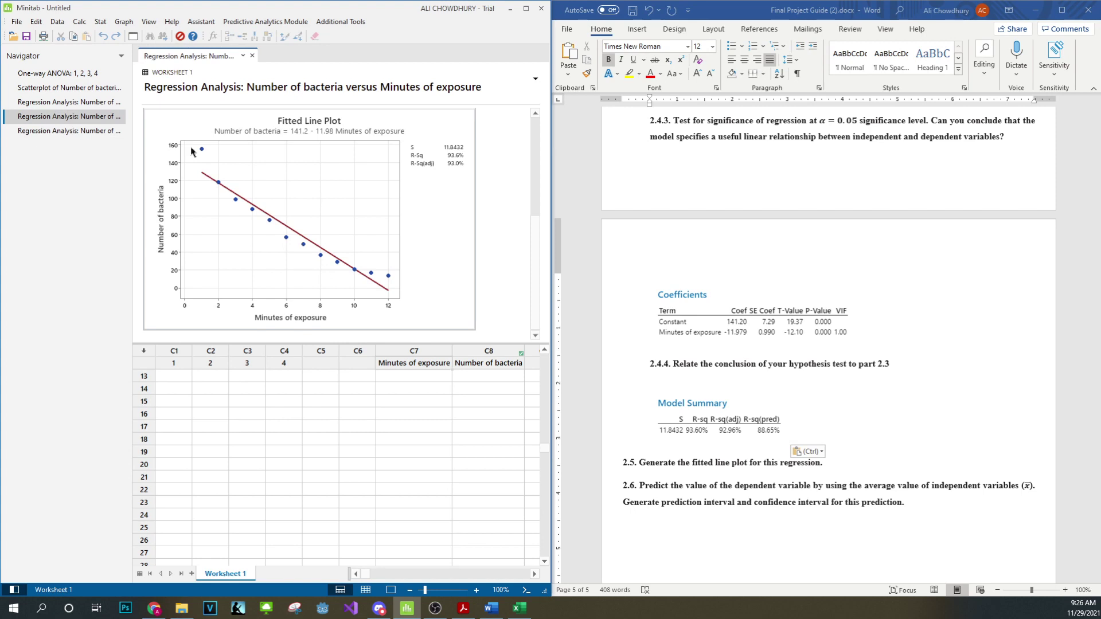
pyautogui.click(109, 102)
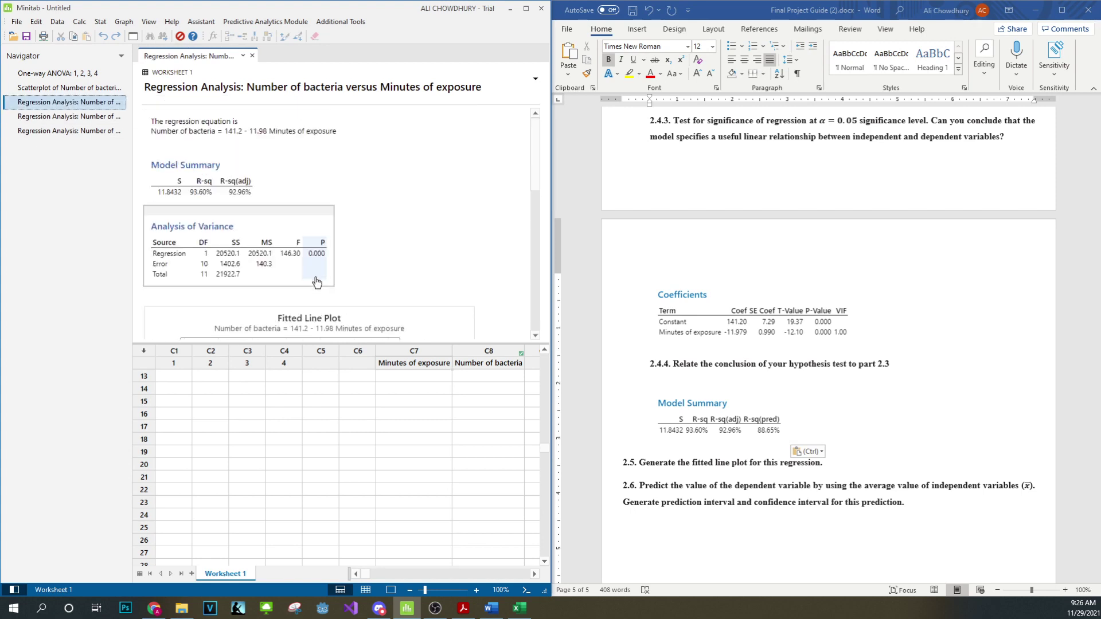
pyautogui.scroll(-6, 317, 282)
pyautogui.click(435, 608)
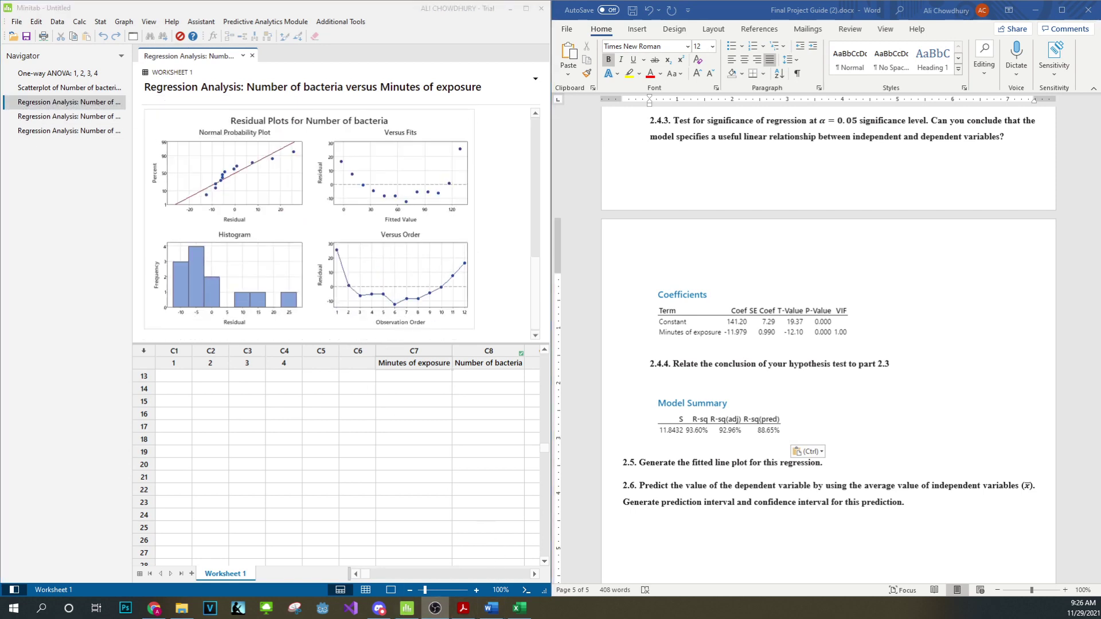